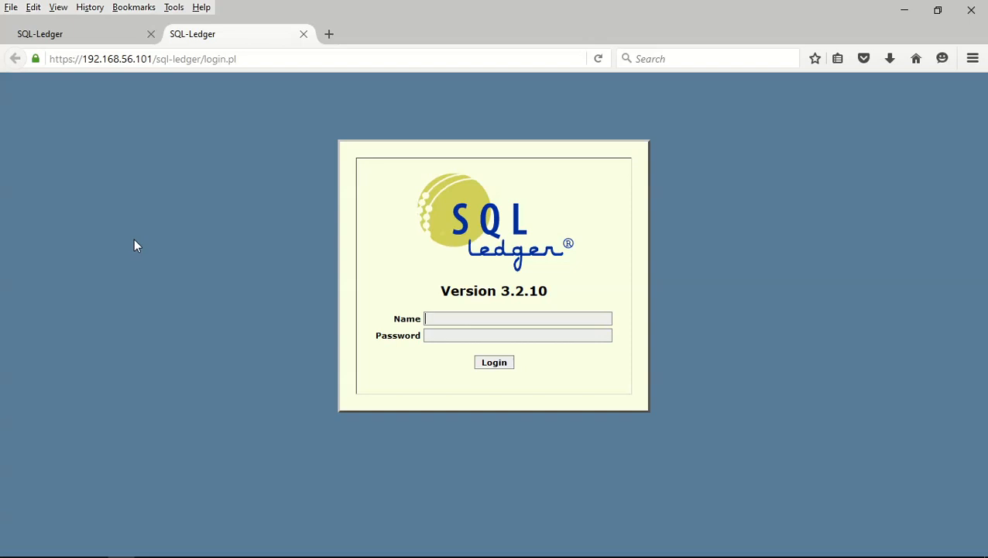
Switch back to the logged-in ICAN session on the SQL-Ledger 3.2.10 start page
click(59, 35)
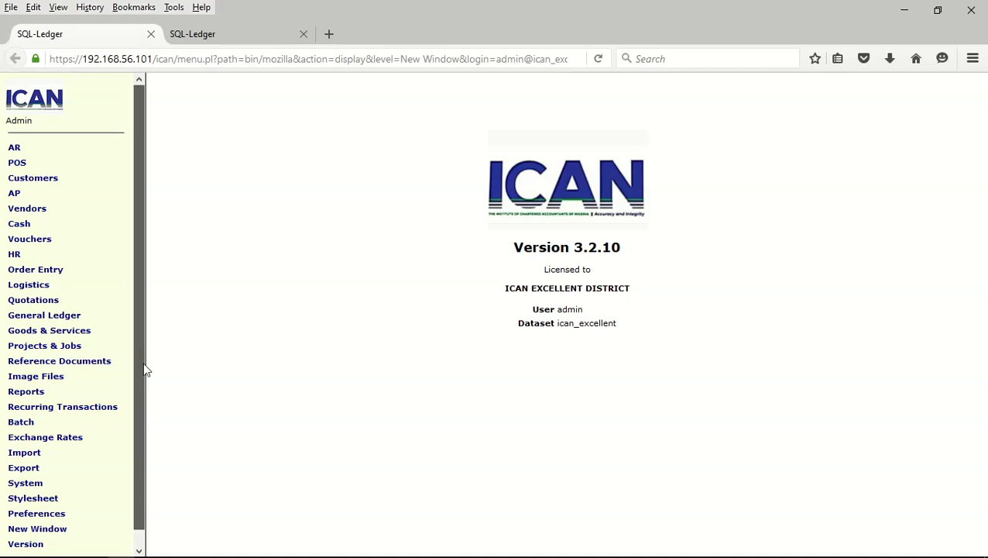
scroll(143, 362, down, 1)
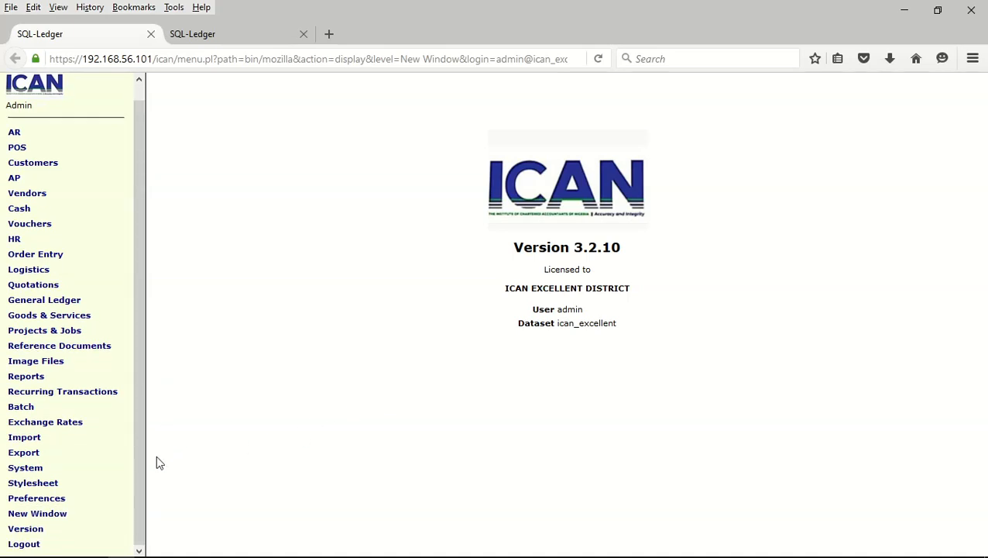
List all accounts via System > Chart of Accounts > List Accounts
click(35, 468)
drag(135, 276, 134, 462)
click(53, 406)
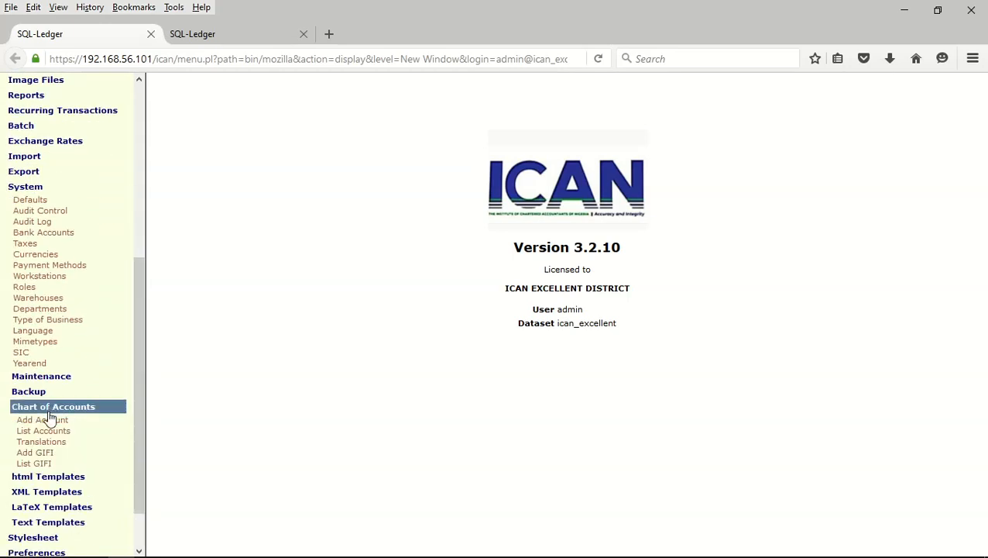
click(46, 432)
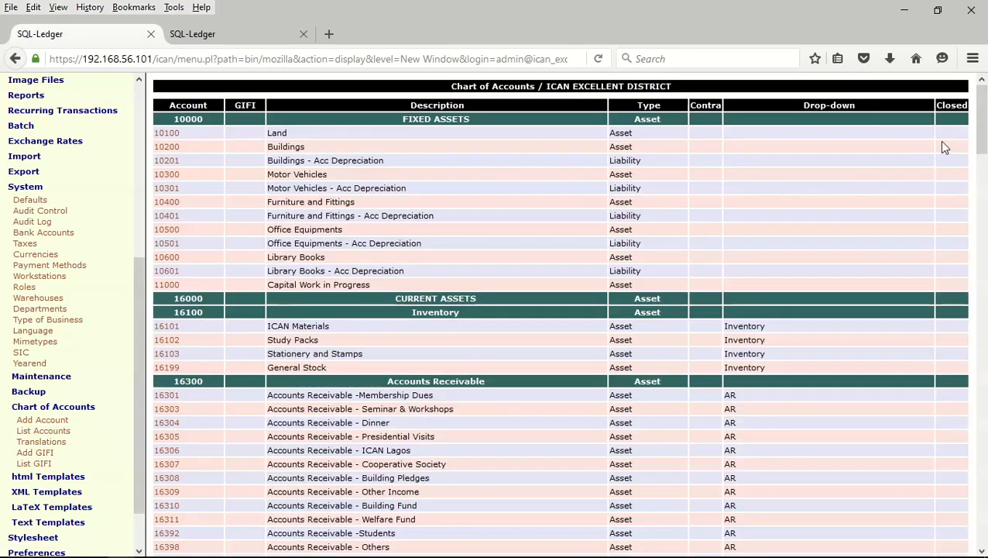
Scroll the chart from fixed assets down to expense accounts 60801 Hotel Expenses through 62100 Meetings
drag(981, 125, 986, 200)
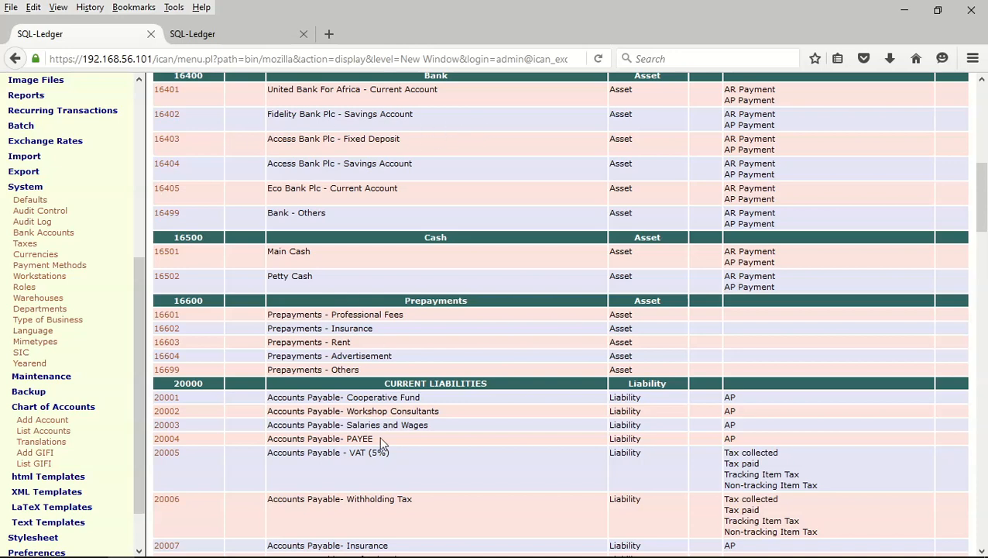
scroll(381, 438, down, 2)
scroll(381, 437, down, 7)
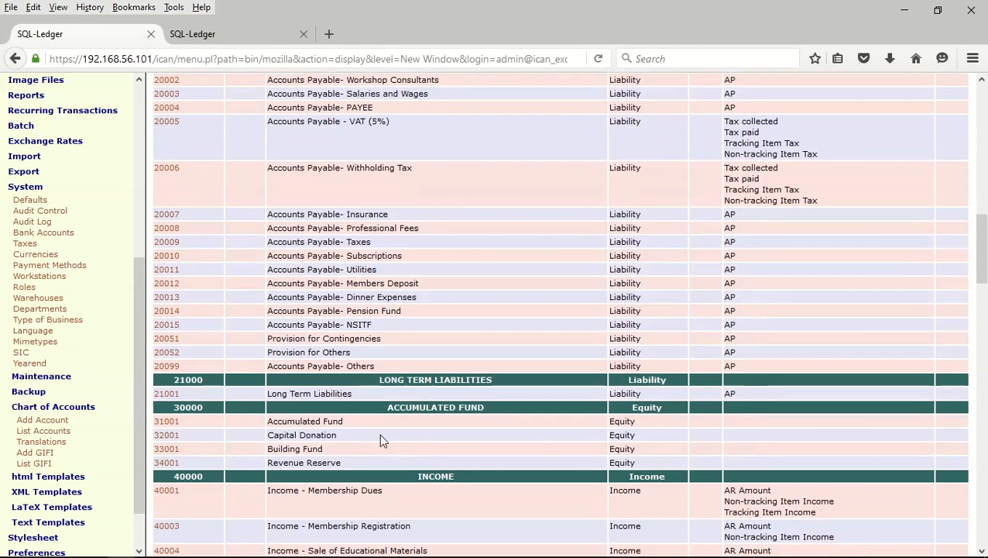
scroll(380, 216, up, 2)
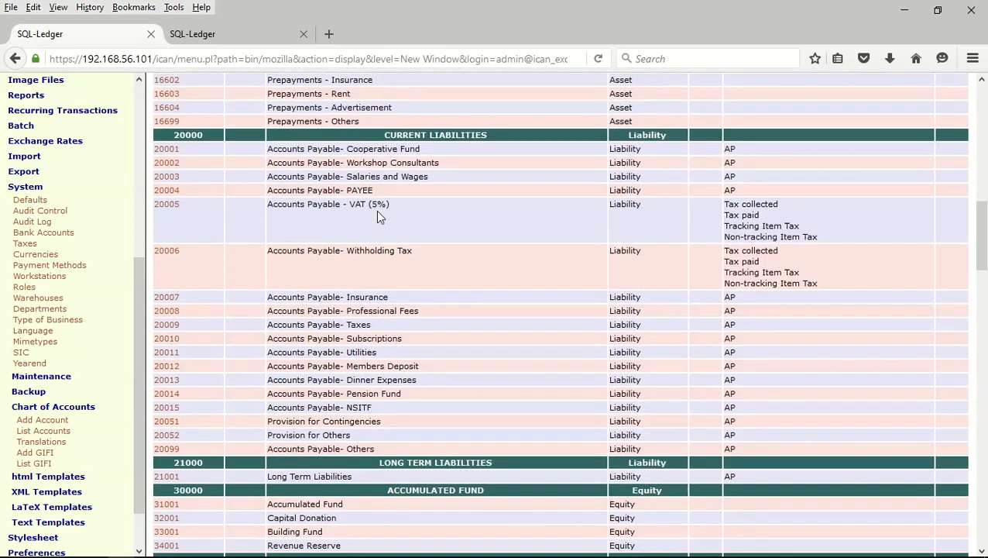
scroll(377, 217, down, 4)
scroll(379, 214, down, 4)
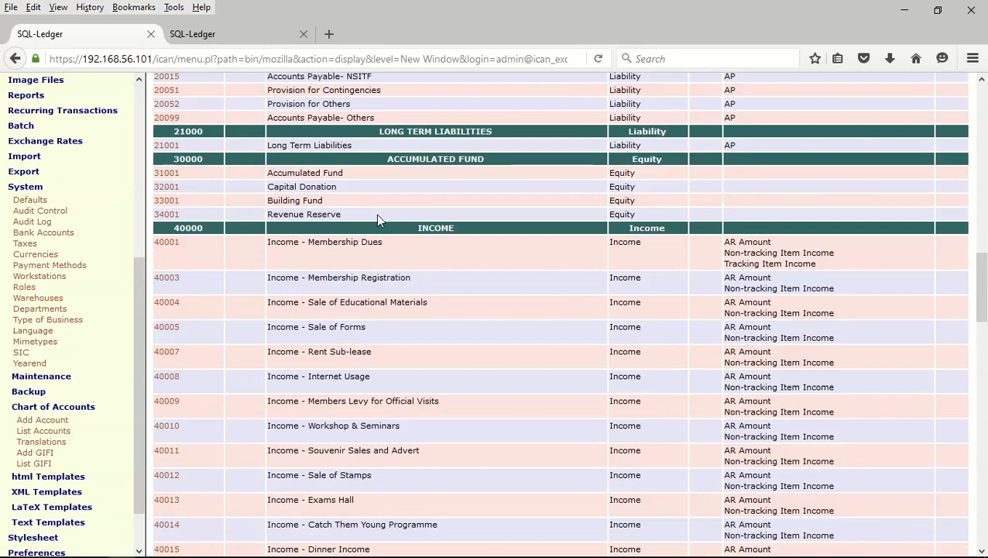
scroll(372, 268, up, 2)
scroll(373, 275, down, 6)
scroll(399, 292, down, 9)
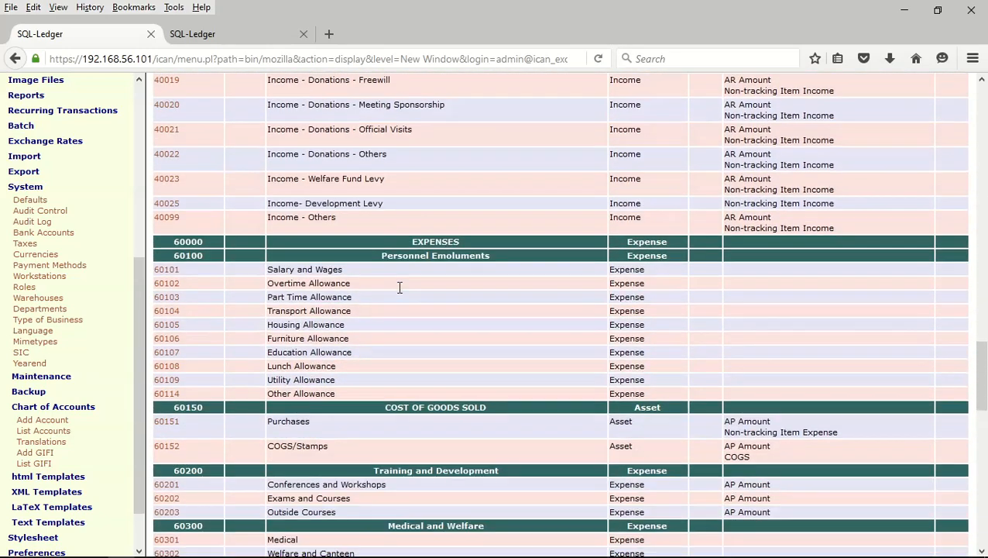
scroll(399, 289, up, 5)
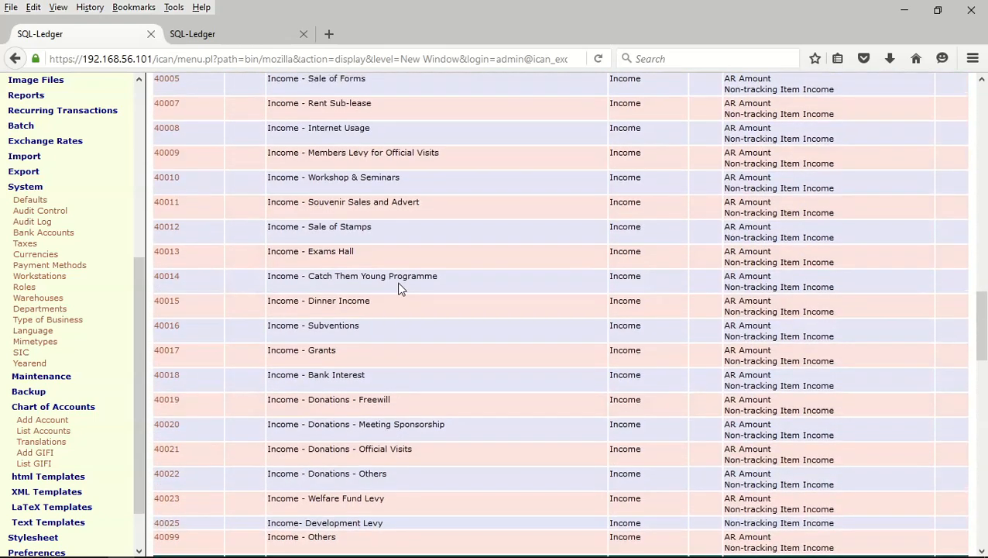
scroll(399, 288, down, 6)
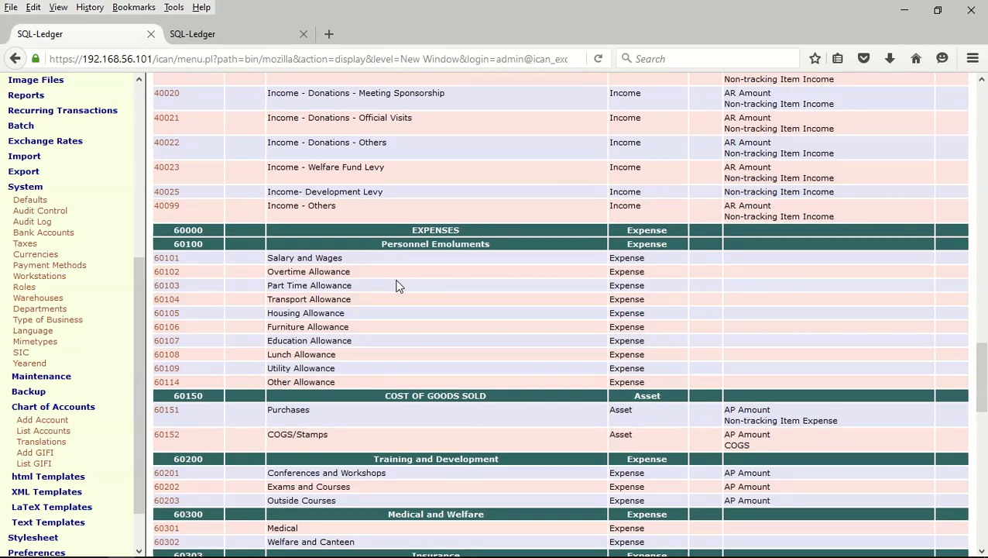
scroll(397, 286, down, 11)
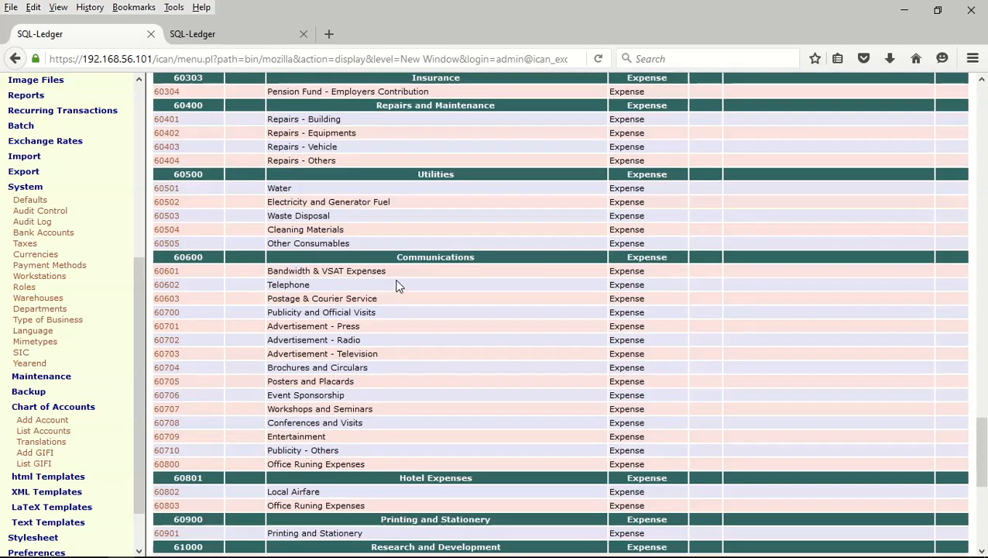
scroll(397, 287, down, 7)
scroll(398, 286, up, 1)
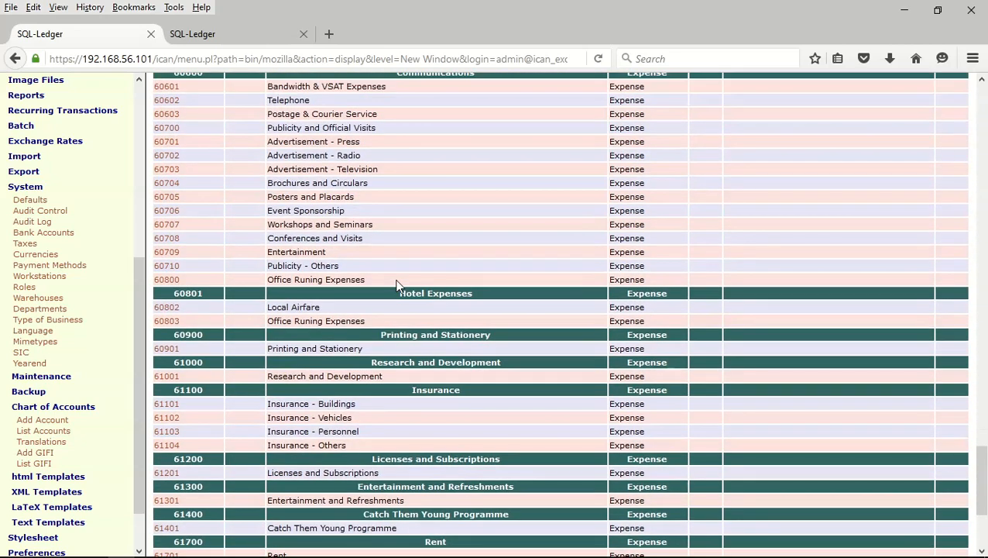
scroll(398, 287, down, 4)
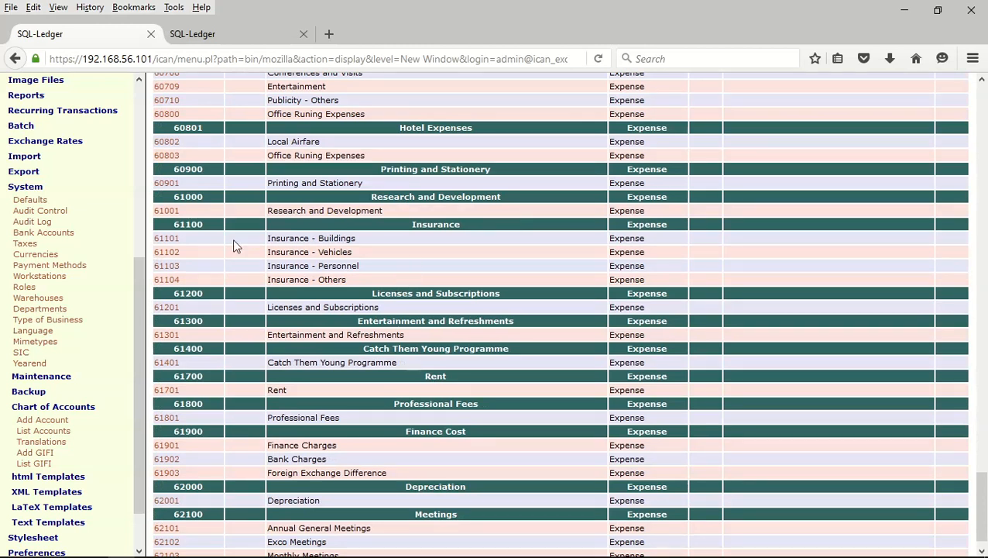
drag(143, 282, 138, 111)
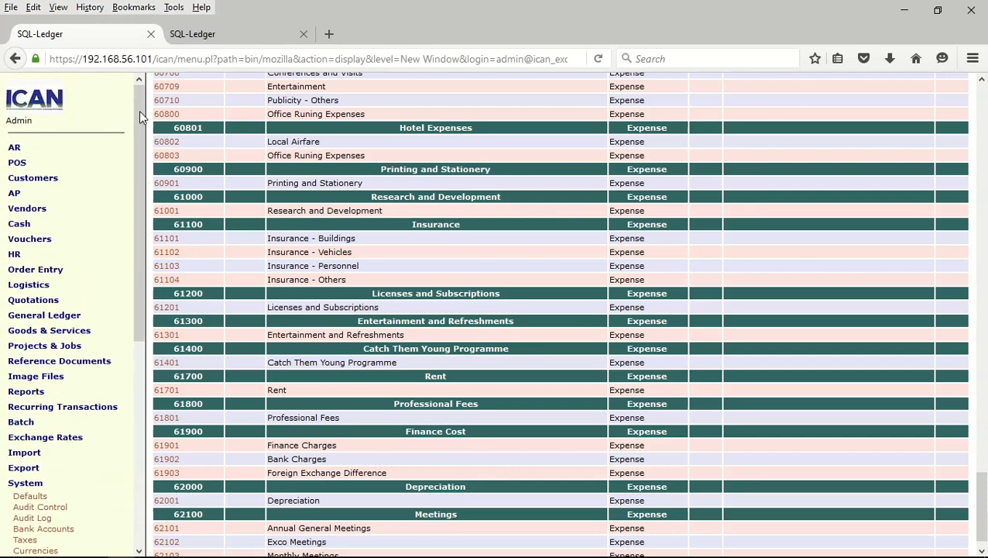
Open a new customer form and enter the member's number, salutation Mr, first and last name
click(33, 183)
click(35, 191)
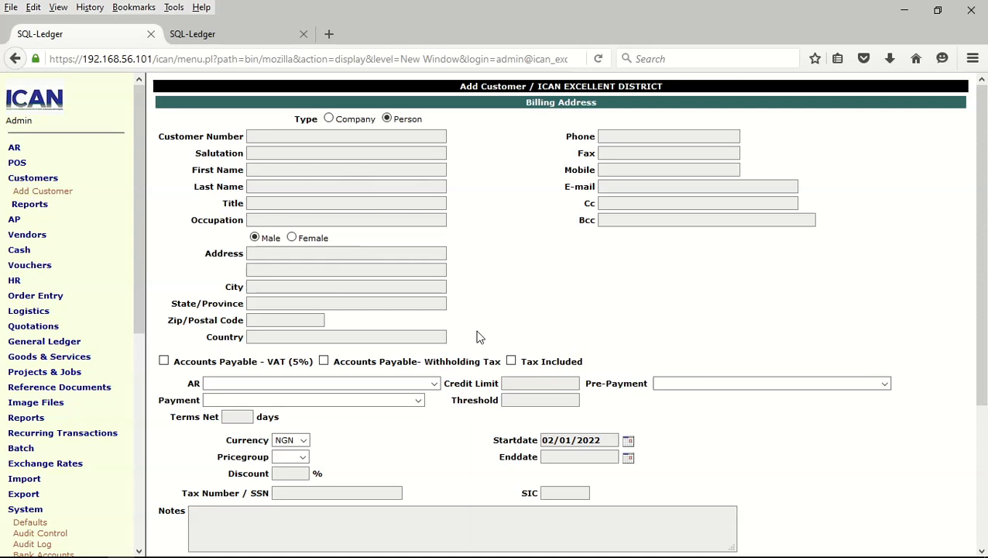
scroll(525, 201, down, 5)
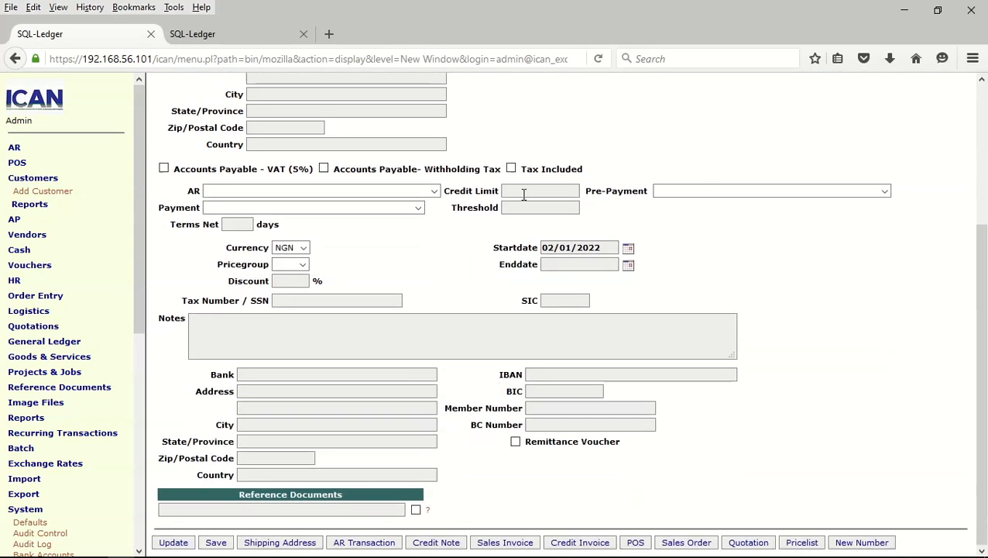
scroll(523, 194, up, 5)
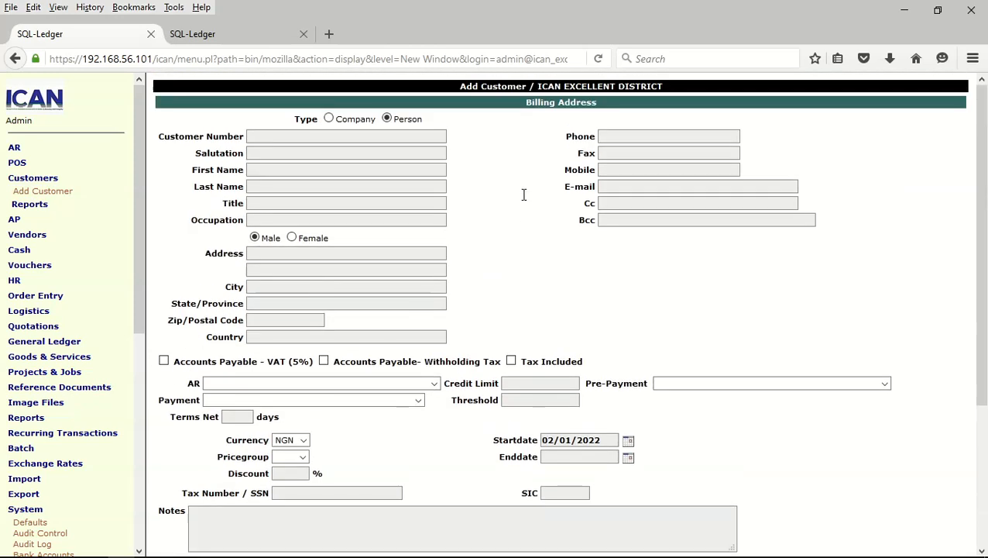
click(288, 136)
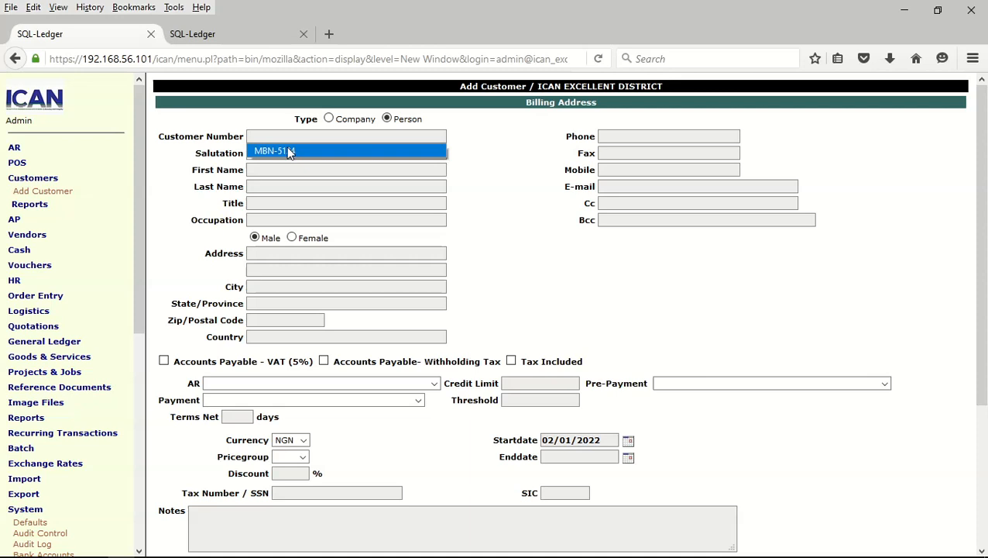
click(288, 152)
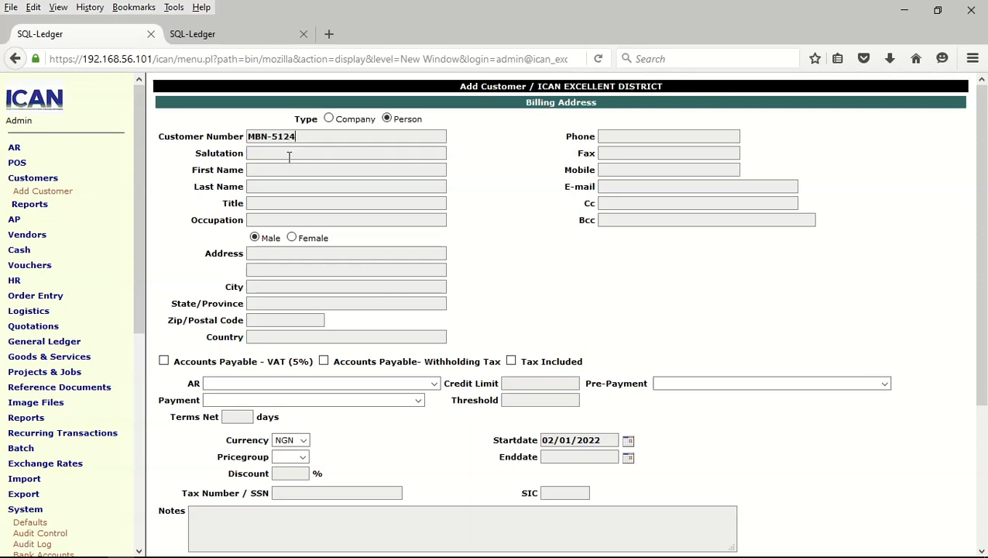
click(289, 156)
click(284, 168)
click(285, 172)
click(283, 186)
click(283, 189)
click(283, 202)
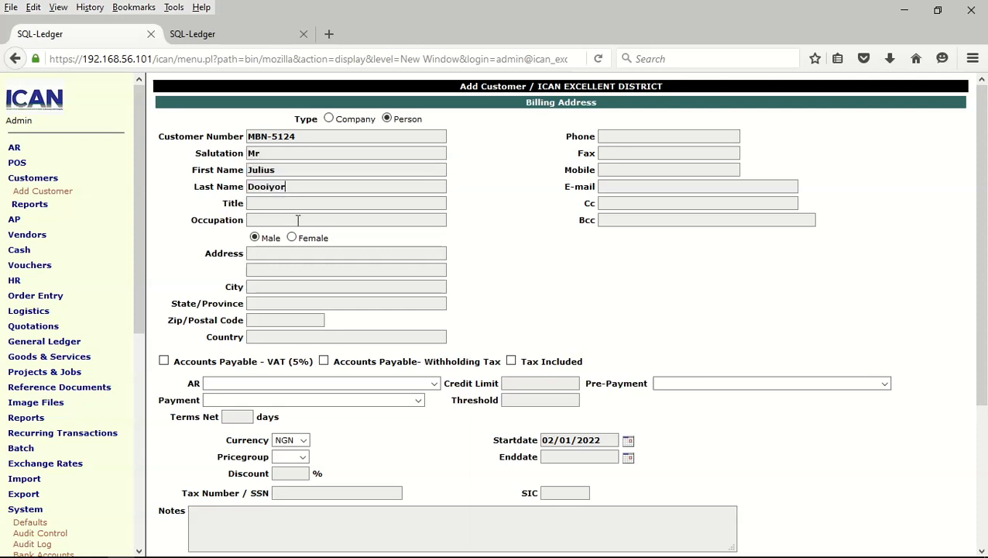
Fill in the member's address, city, state and postal code, with country Nigeria
click(265, 254)
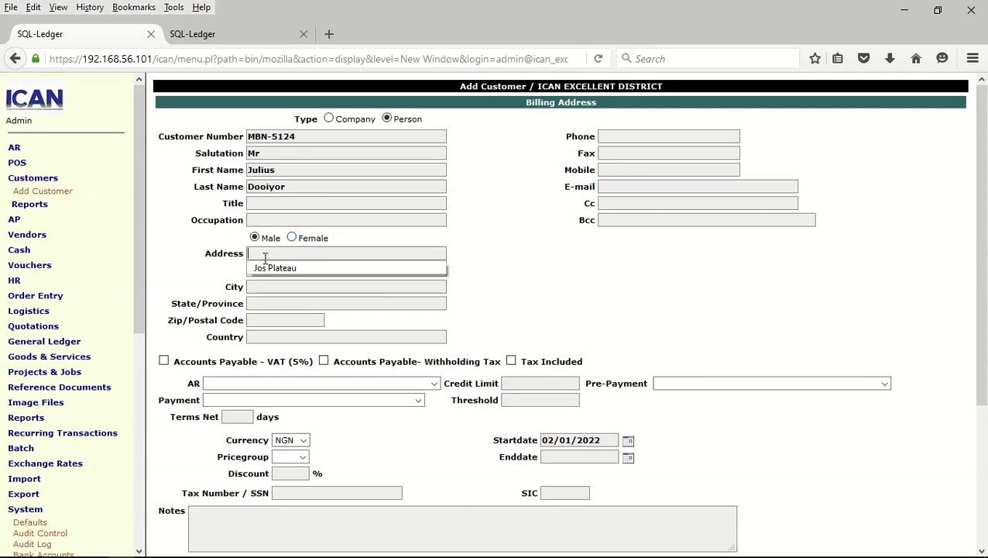
click(286, 270)
click(283, 286)
click(282, 302)
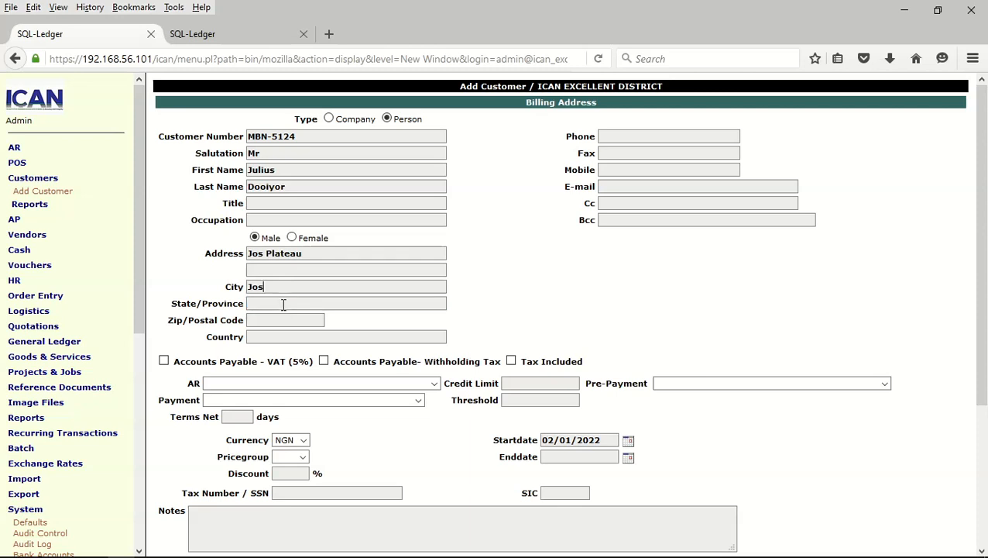
click(284, 303)
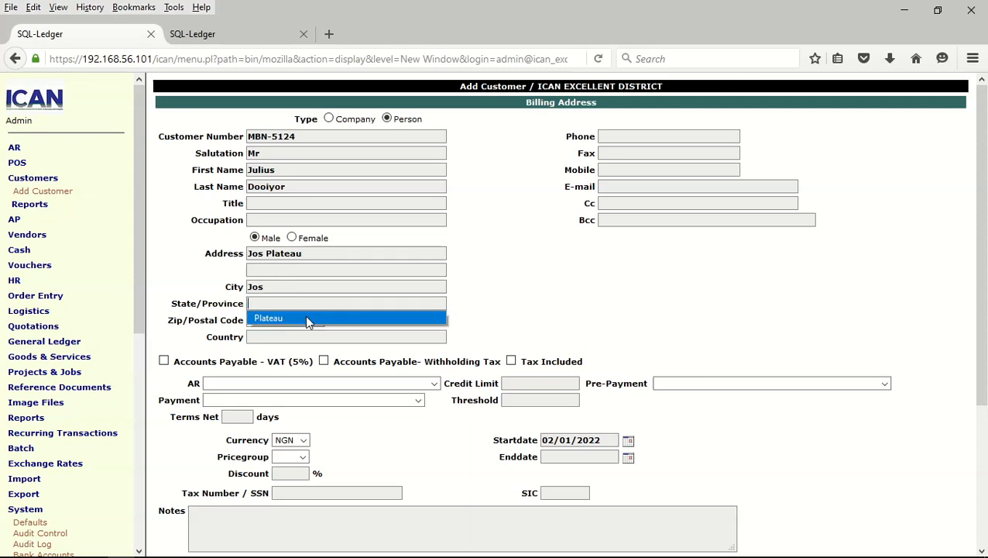
click(305, 318)
click(284, 320)
click(282, 336)
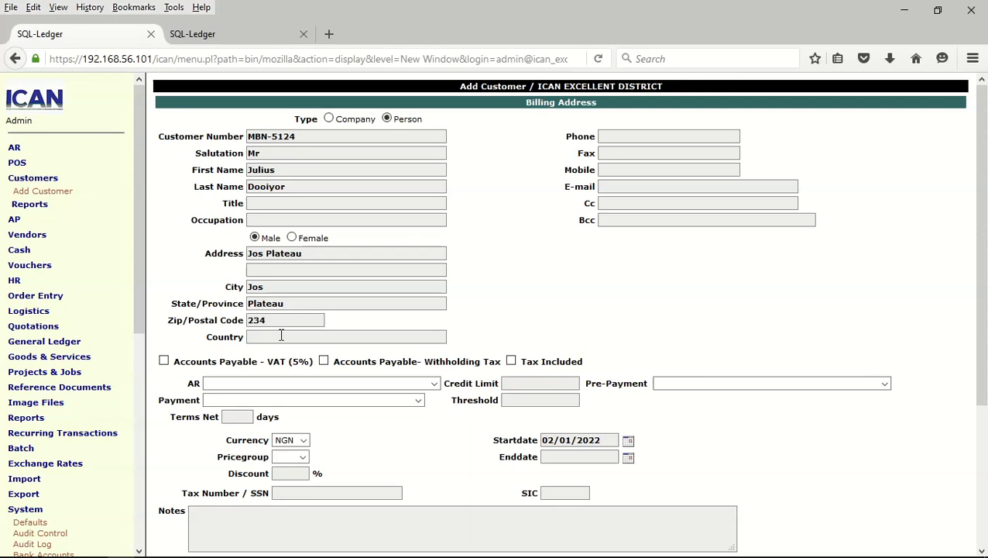
click(281, 336)
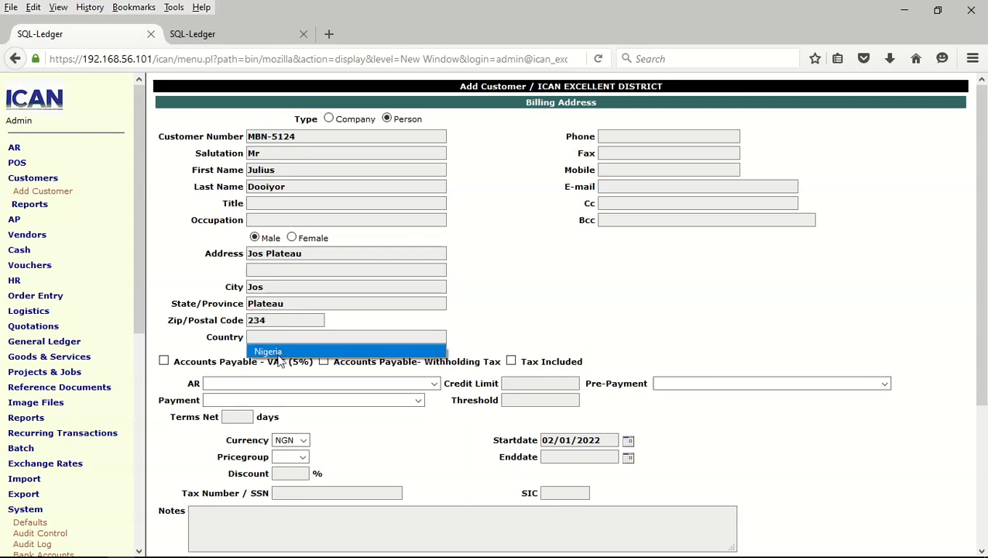
click(278, 353)
click(618, 135)
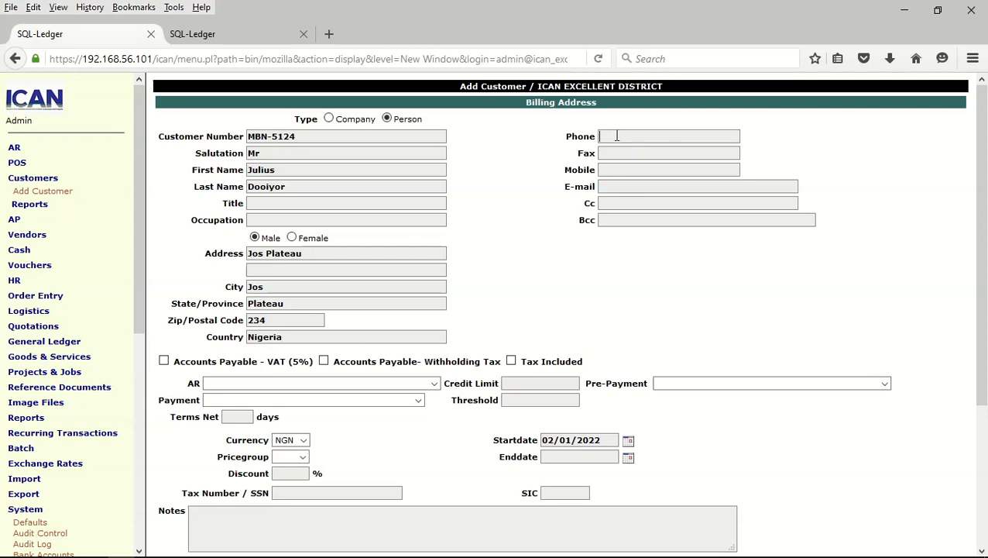
Enter the customer's phone number and e-mail address
click(622, 186)
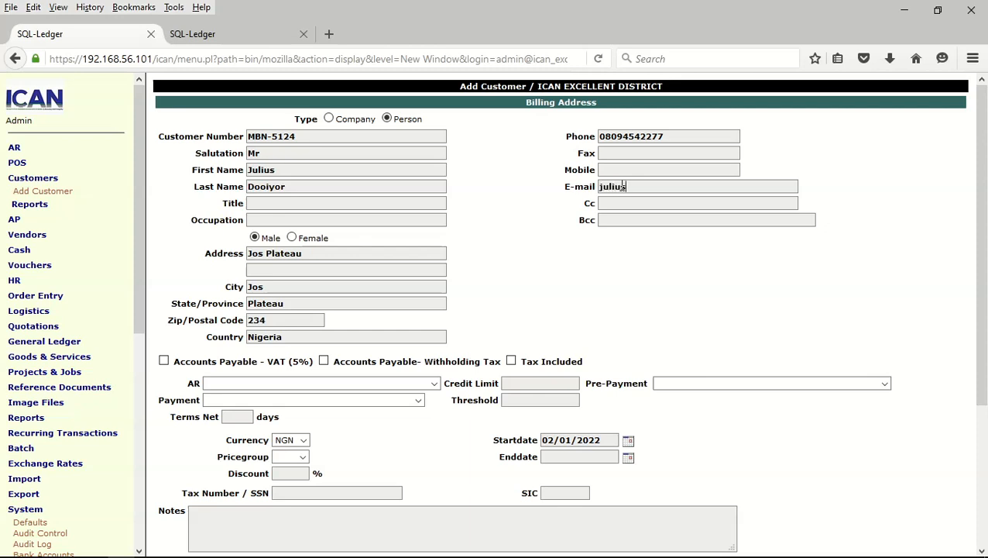
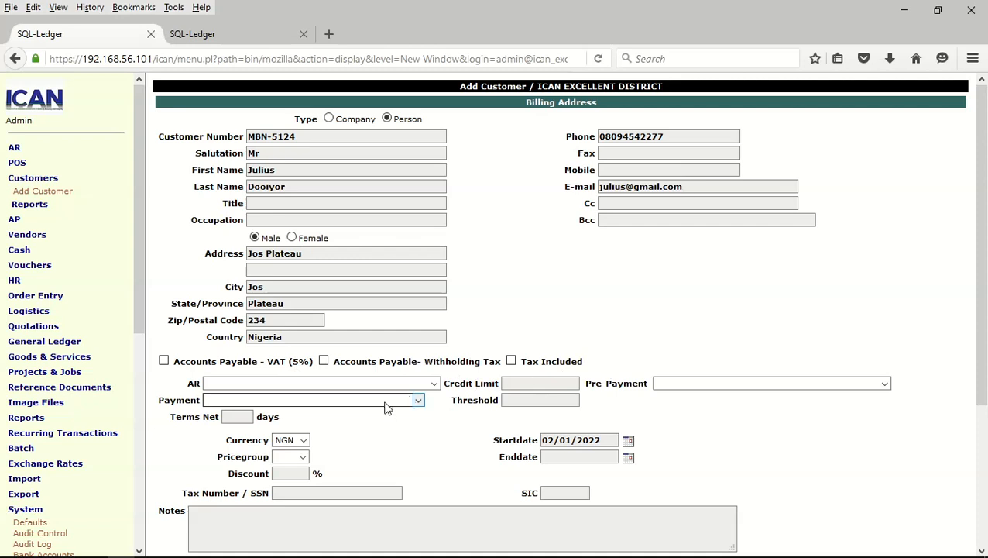
Set AR to 16301 Membership Dues, payment to United Bank For Africa, and price group FCA
click(433, 384)
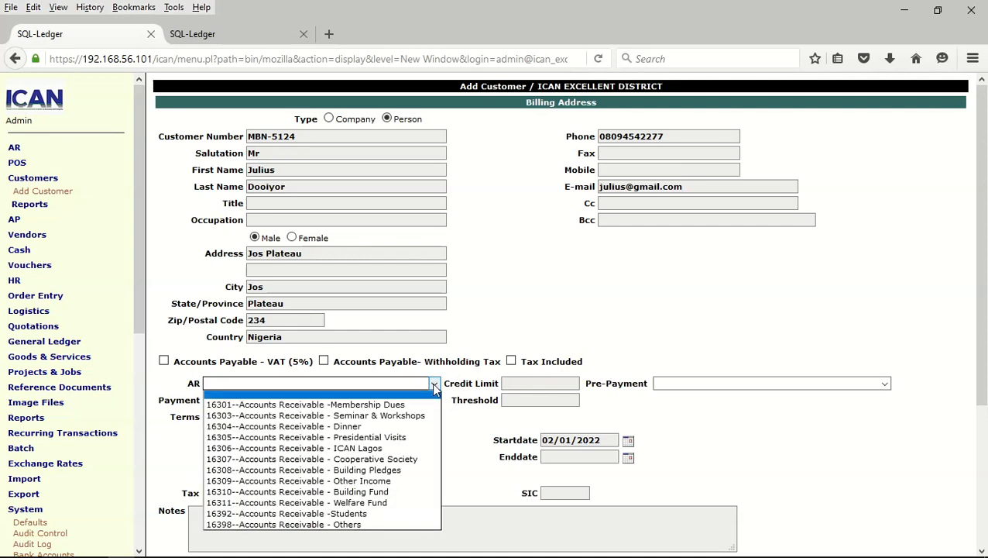
click(385, 404)
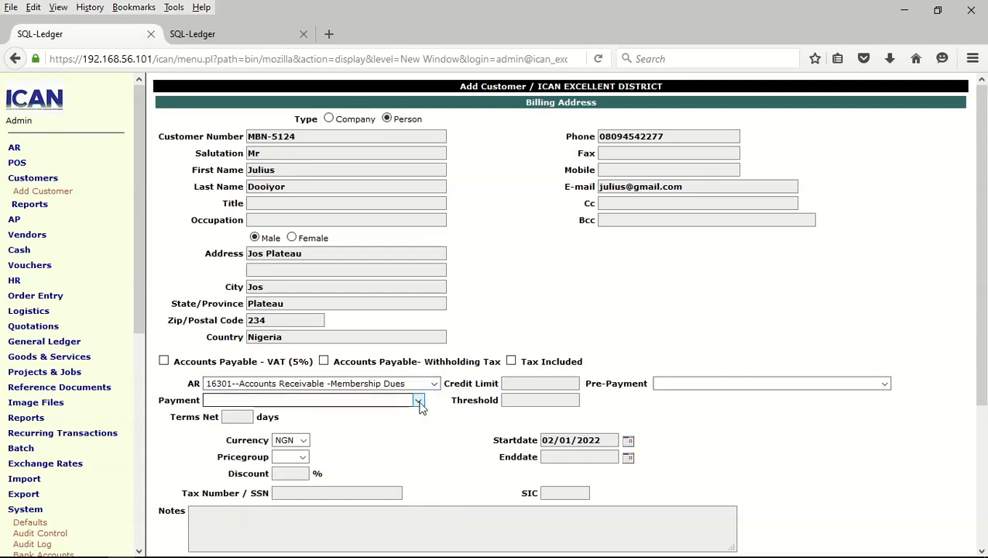
click(419, 401)
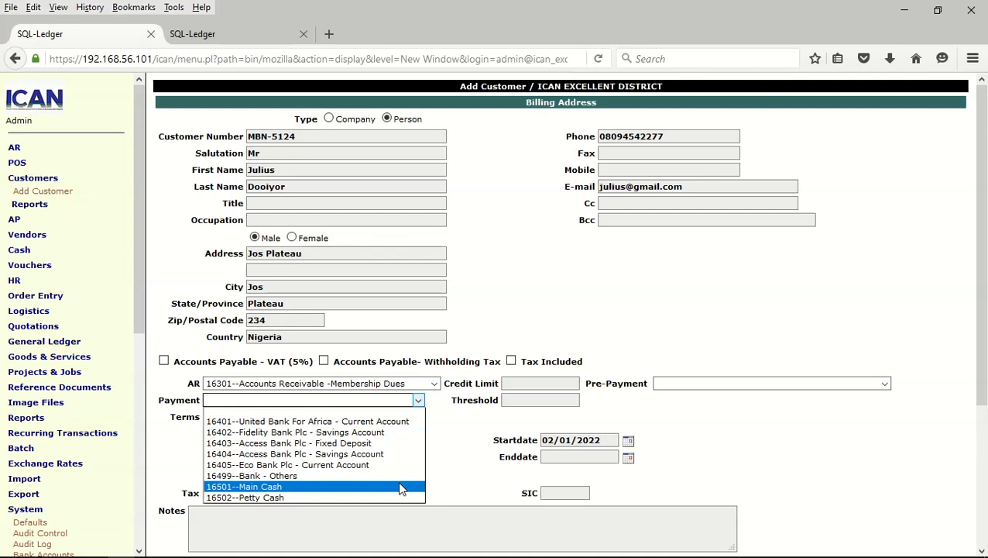
click(365, 420)
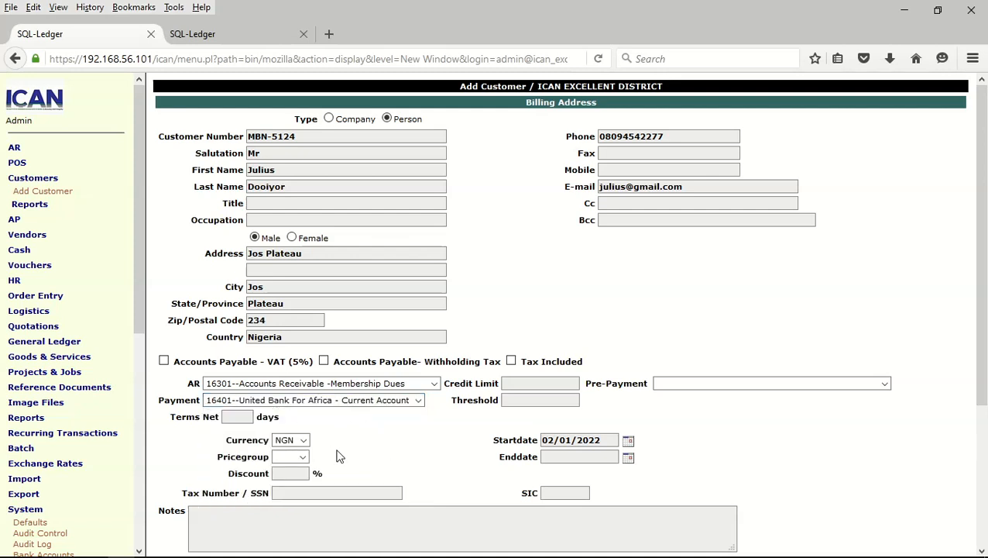
click(302, 455)
click(301, 488)
Set the pre-payment account to 16301 Membership Dues
scroll(720, 372, down, 5)
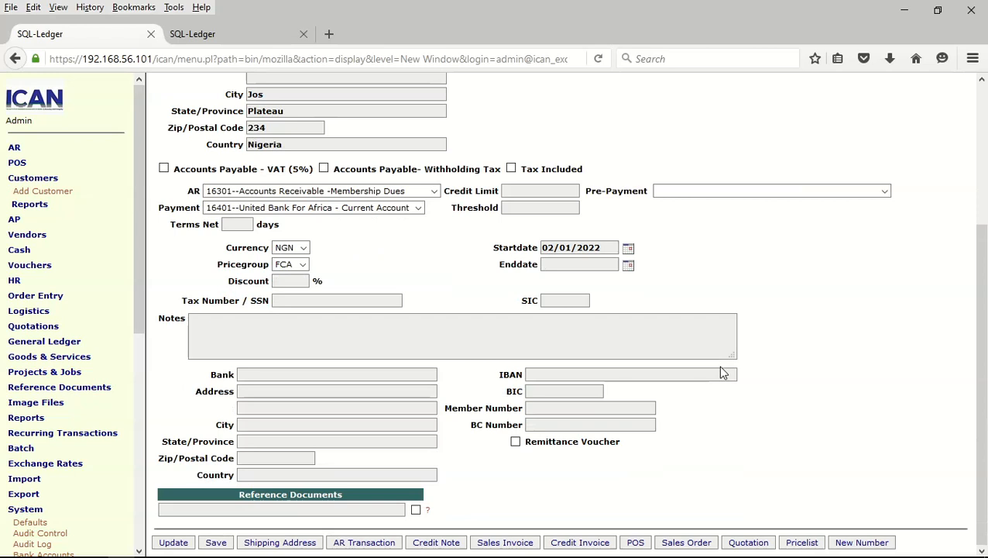
scroll(720, 373, up, 4)
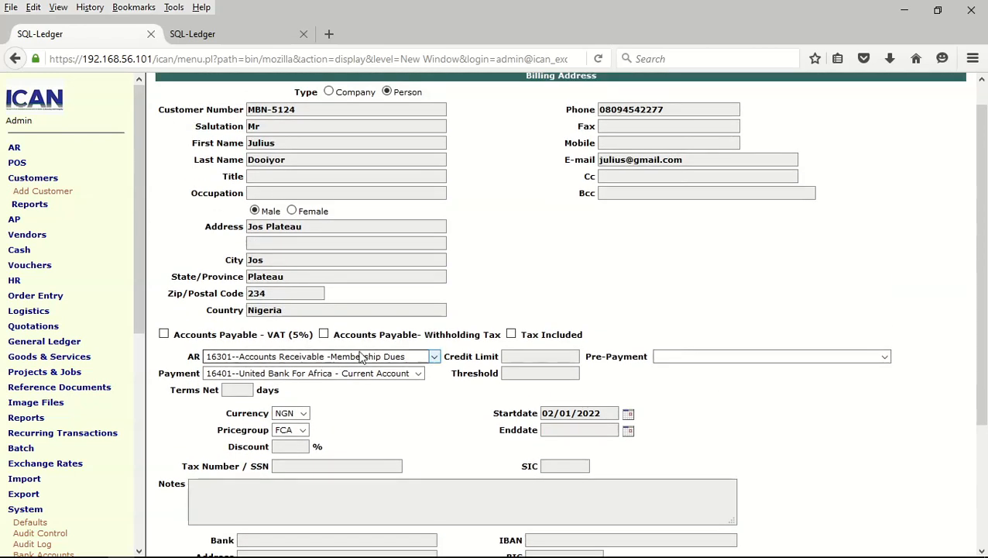
click(885, 357)
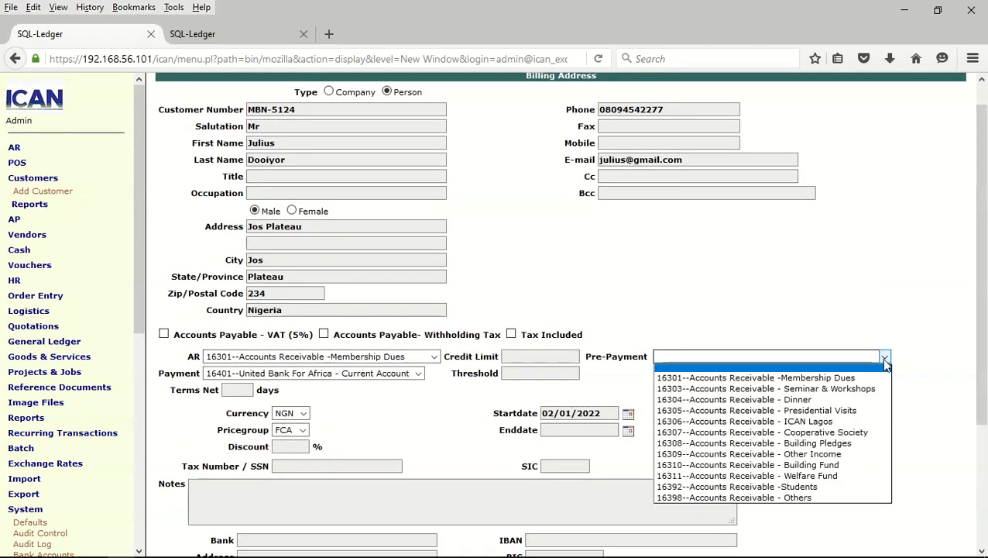
click(847, 378)
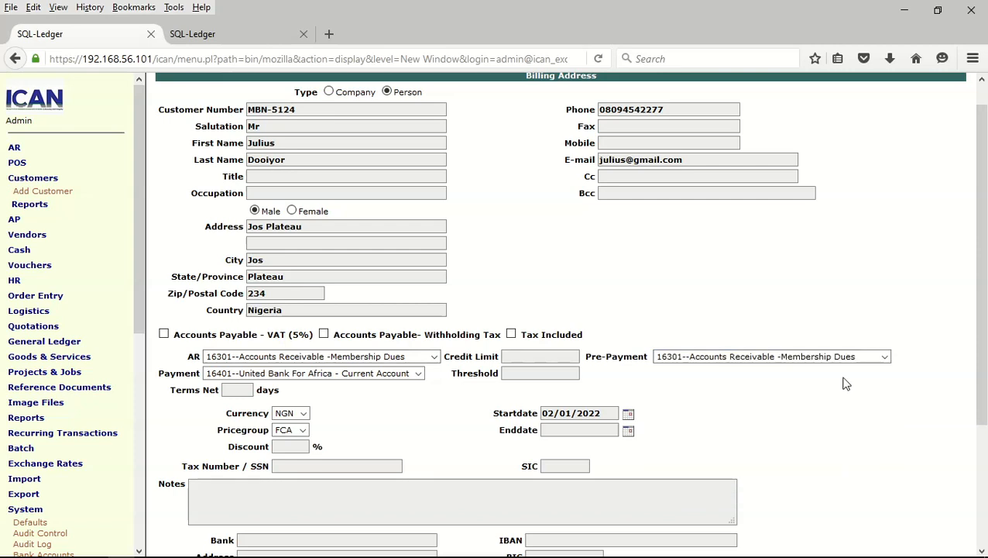
scroll(799, 318, down, 4)
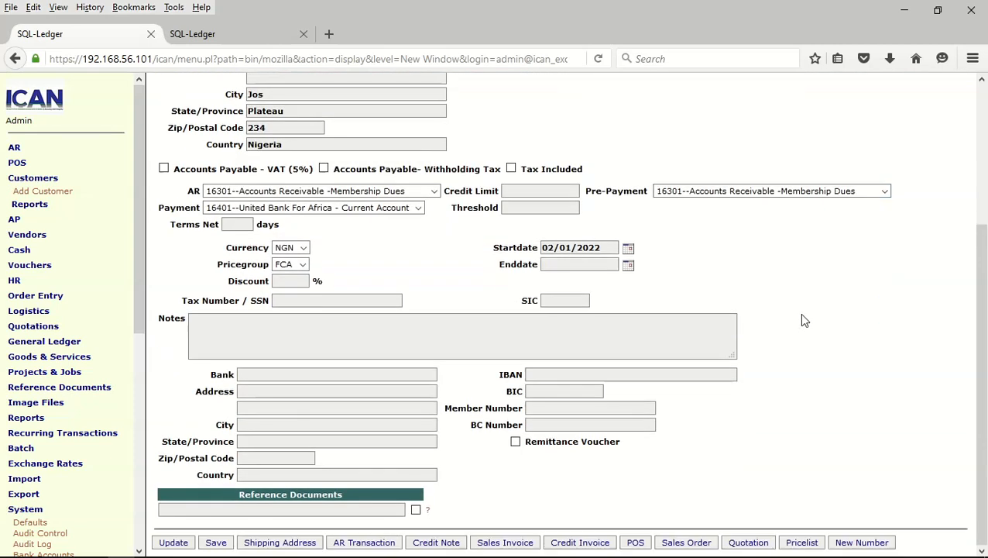
scroll(802, 319, up, 5)
scroll(803, 320, down, 4)
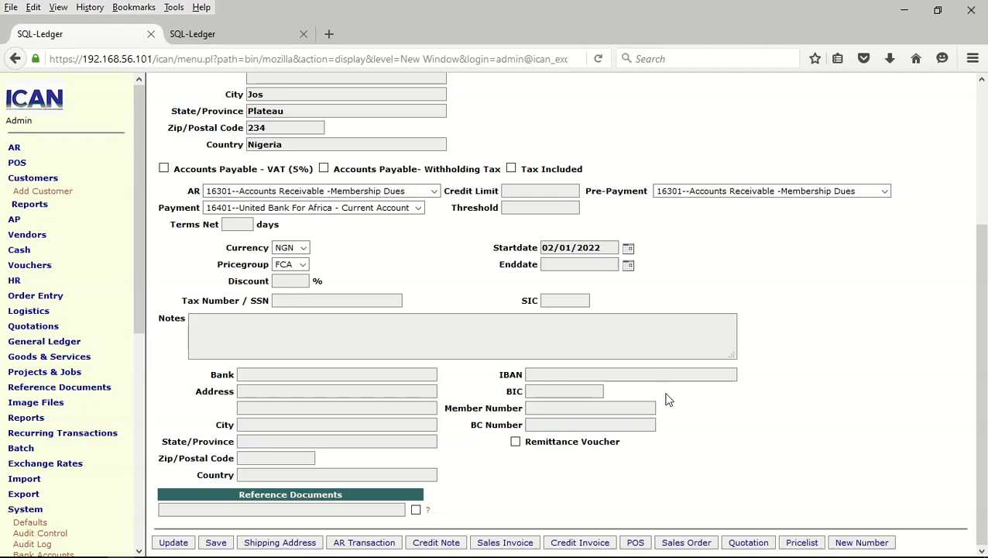
Upload IMG-20190816-WA0069.jpg as a reference document labelled with the member's full name
click(430, 514)
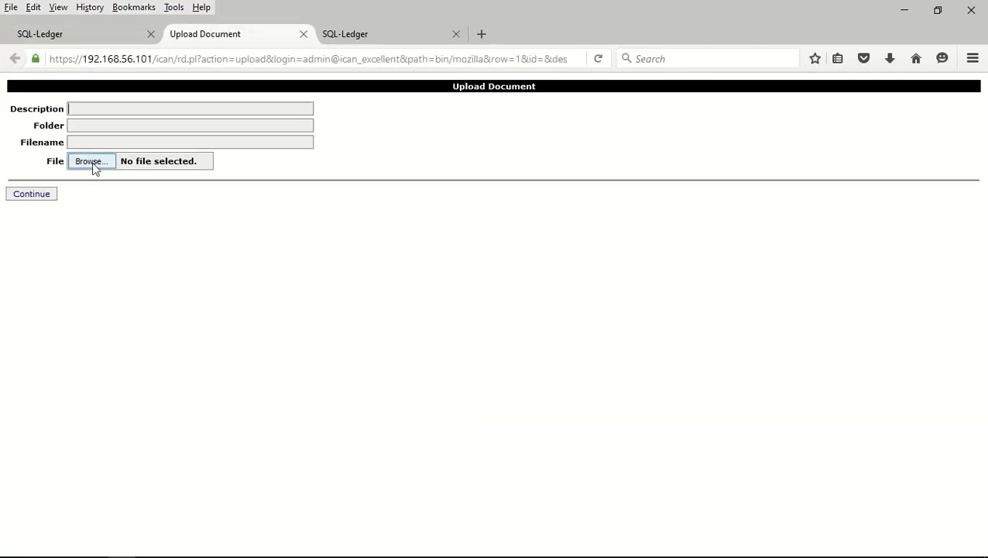
click(92, 163)
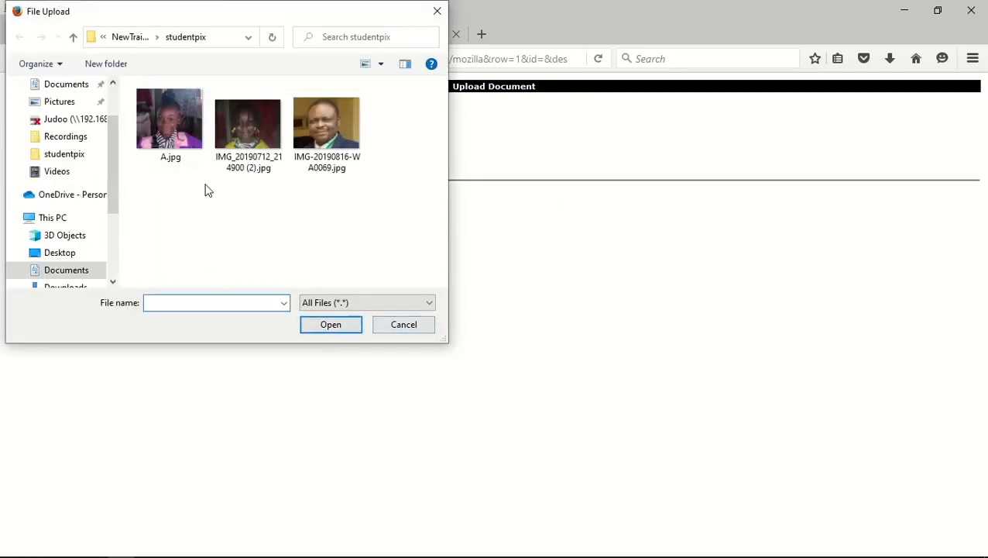
click(336, 125)
click(329, 326)
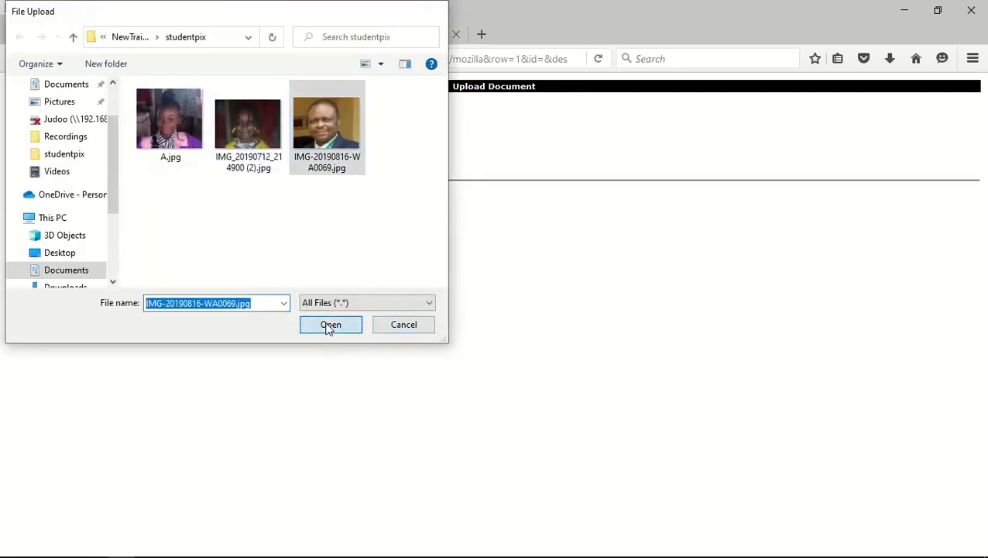
click(31, 195)
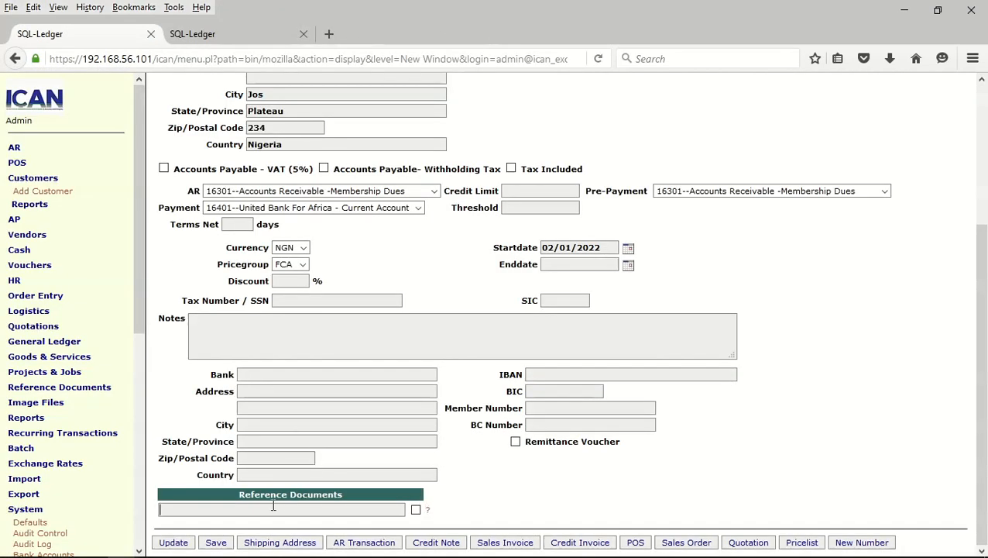
text(Juli)
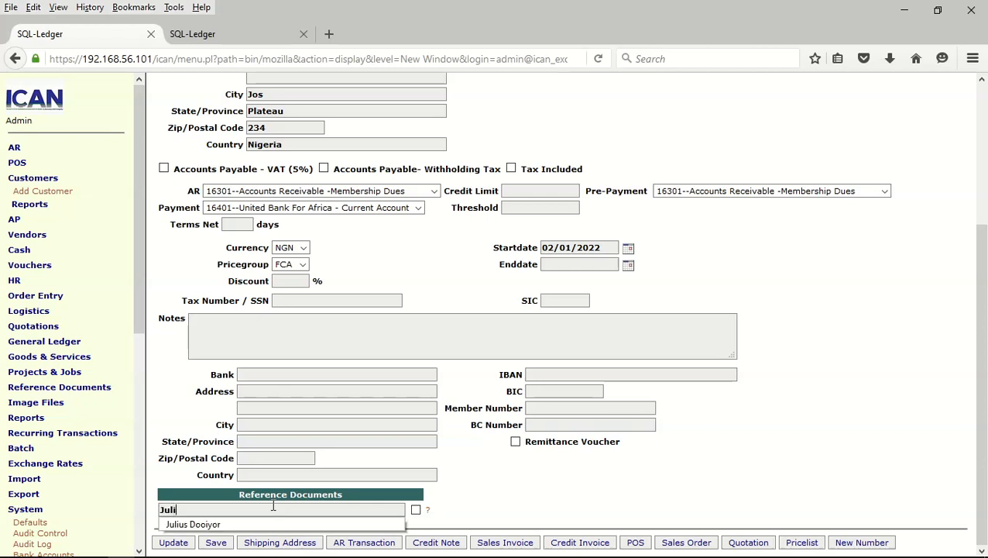
click(242, 525)
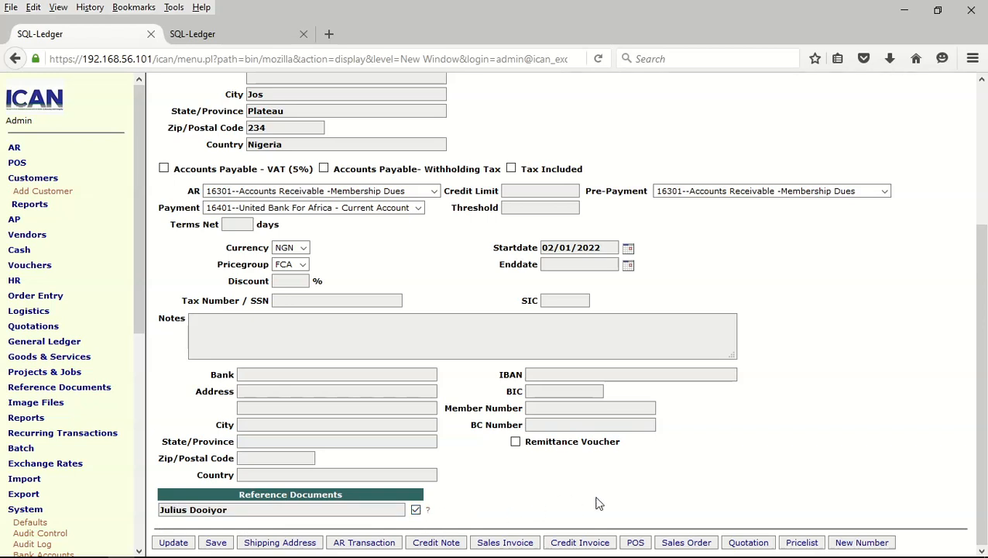
Save the member record and search customers by the member's first name
click(216, 543)
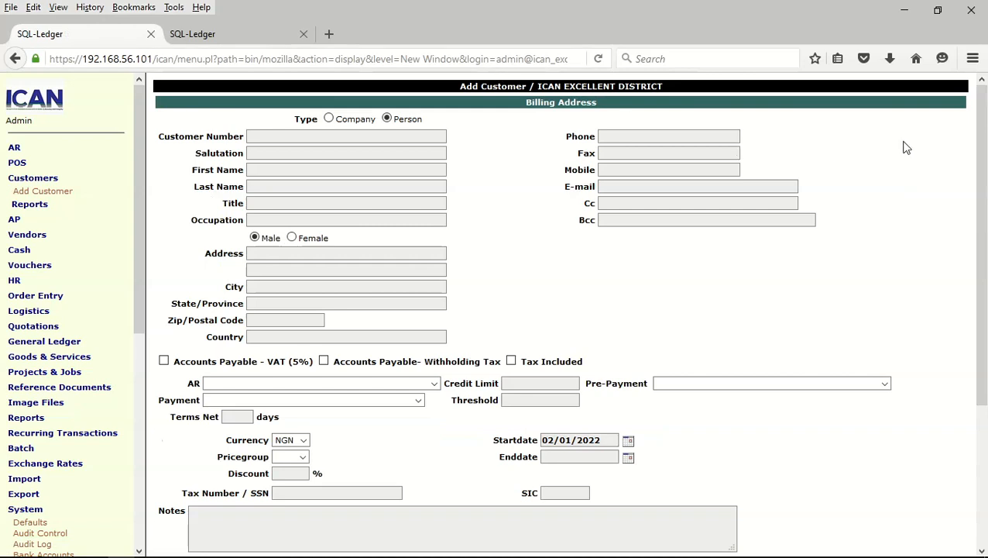
click(45, 206)
click(31, 217)
click(247, 111)
click(242, 126)
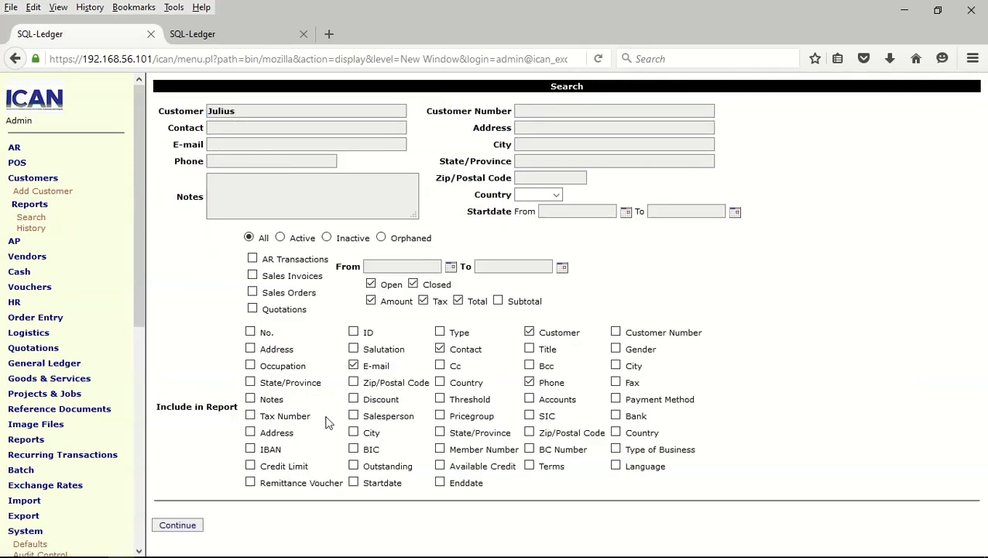
click(179, 526)
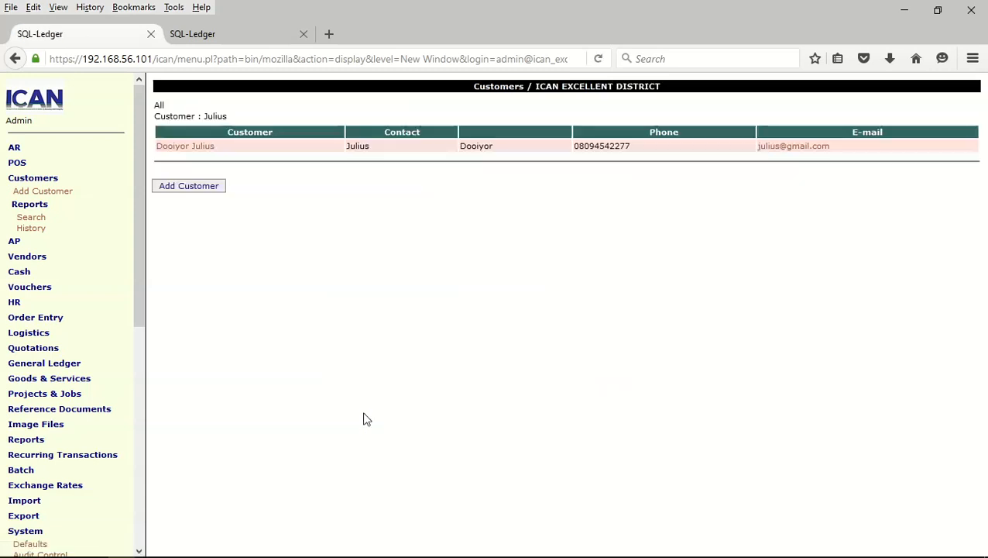
Open the member's record, view the attached photo IMG-20190816-WA0069.jpg, and return to the record
click(195, 147)
scroll(584, 250, down, 3)
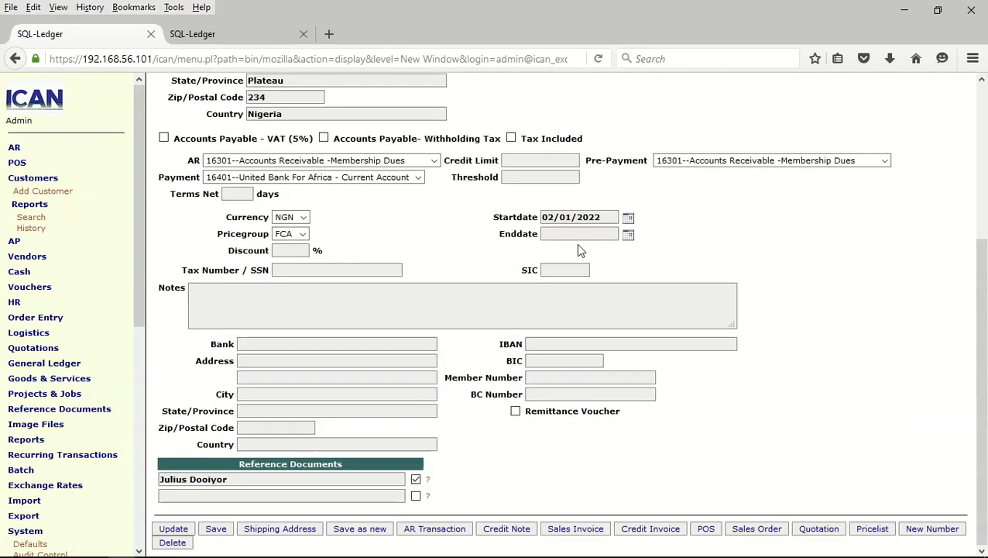
click(429, 481)
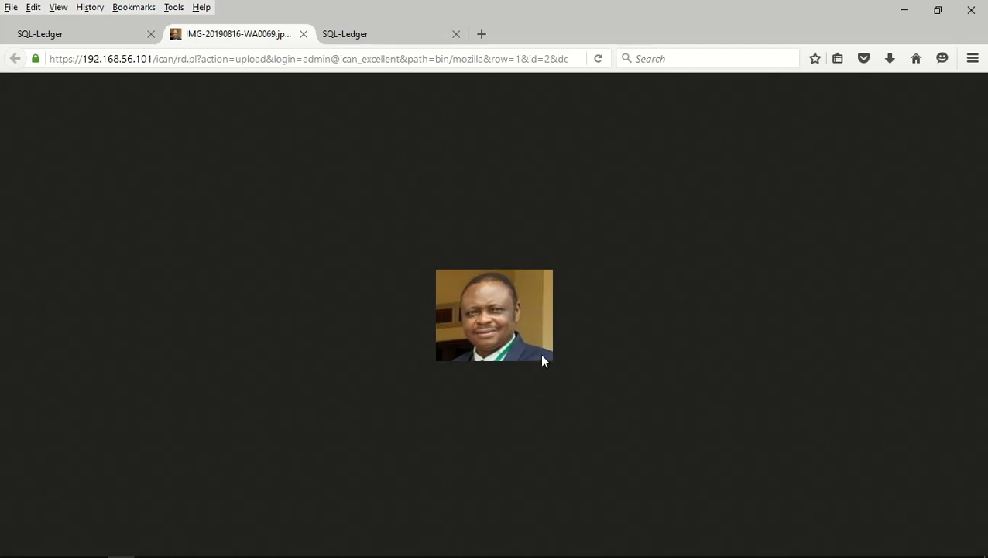
click(91, 37)
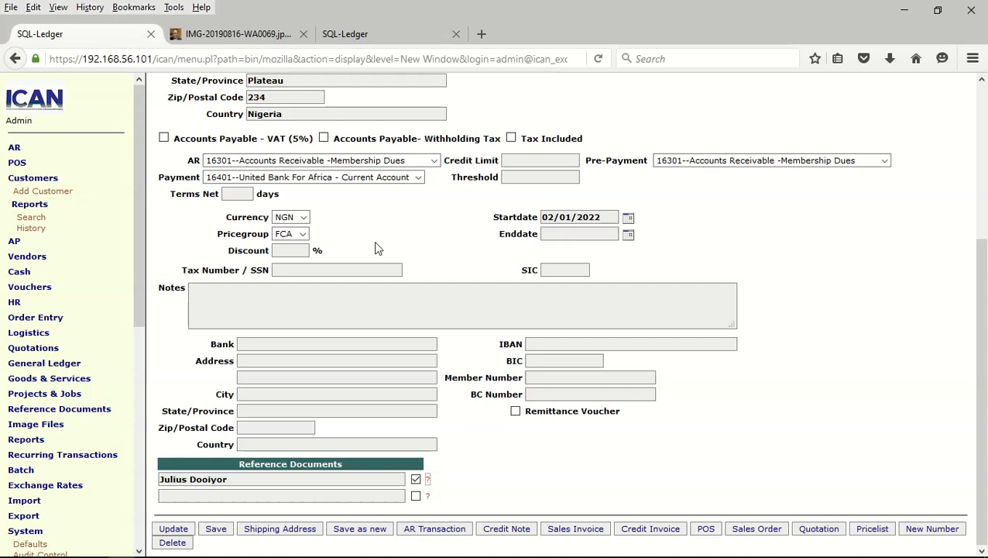
drag(138, 203, 143, 436)
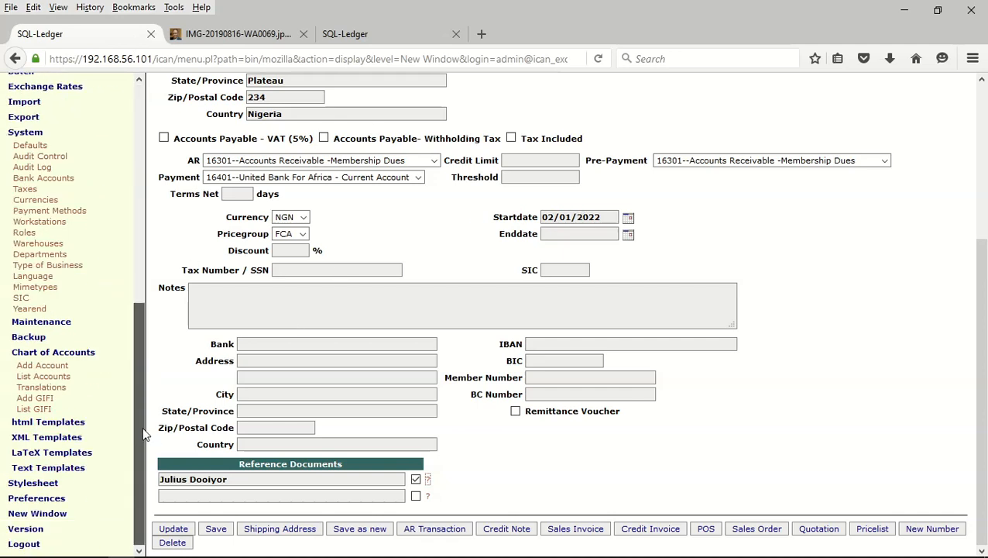
Open Import > Customers and choose members.csv from the Training > NPO-ICAN folder
click(53, 135)
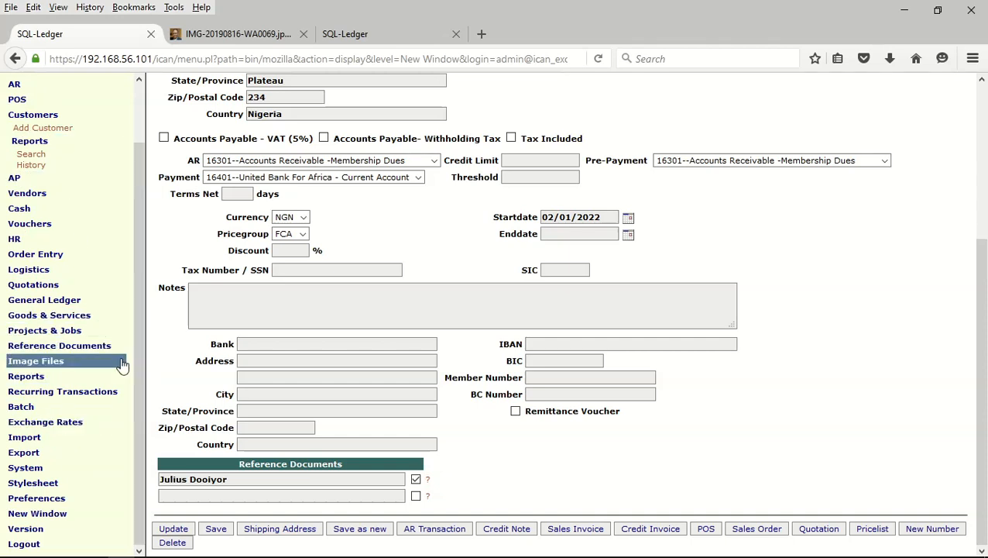
click(34, 438)
click(34, 450)
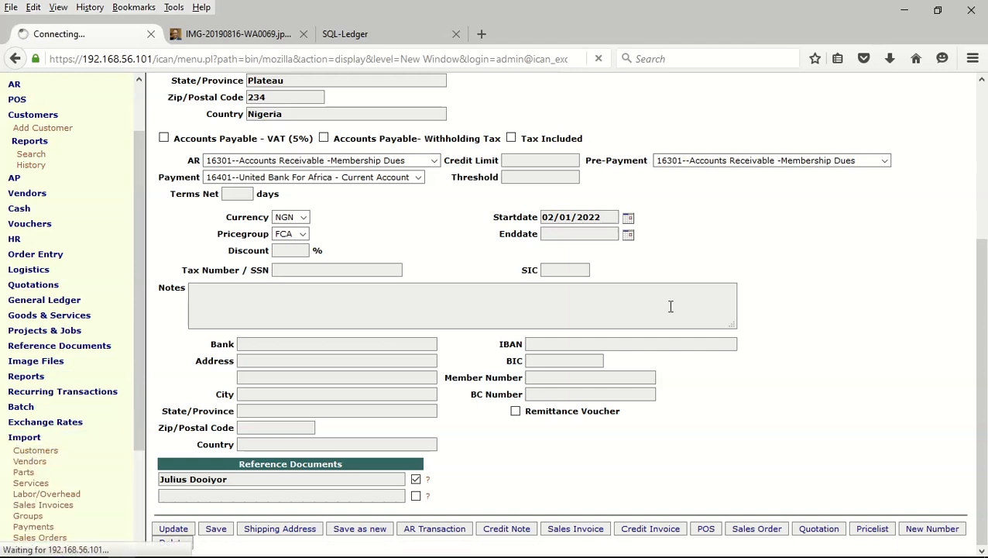
click(252, 111)
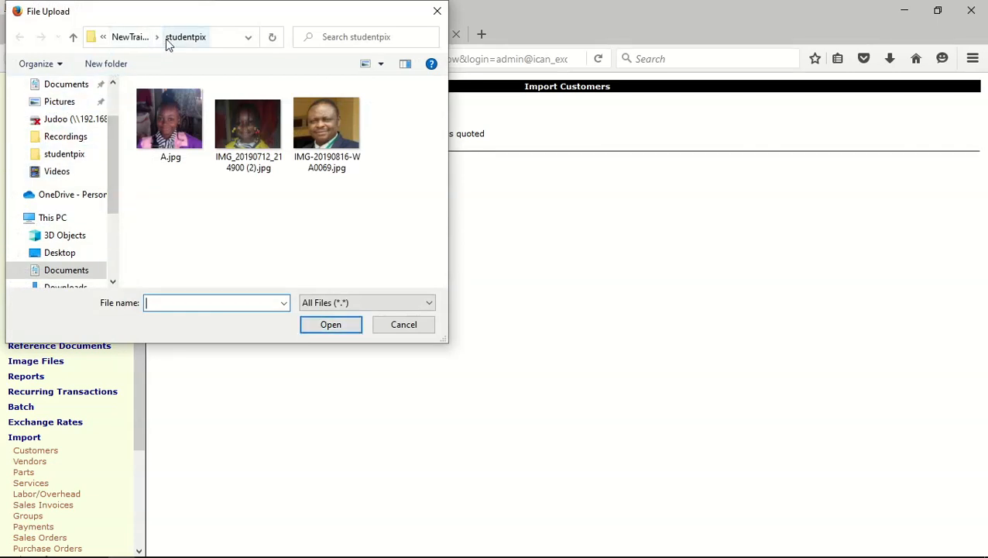
click(129, 39)
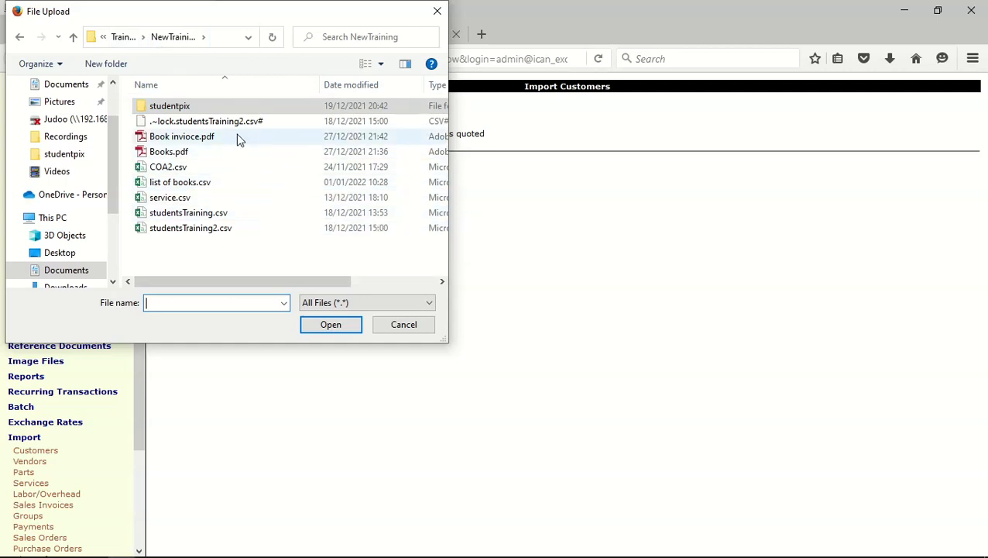
click(105, 39)
click(123, 37)
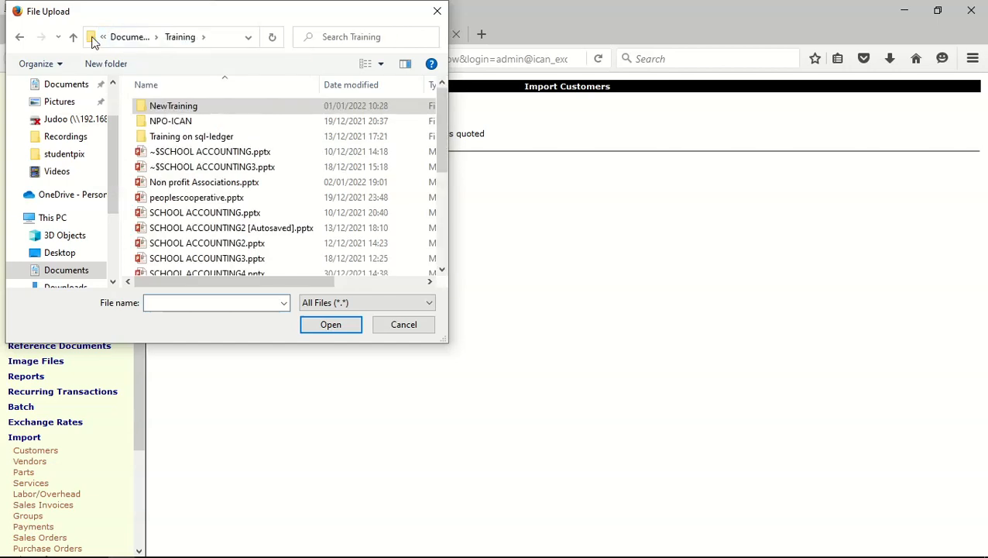
double_click(178, 123)
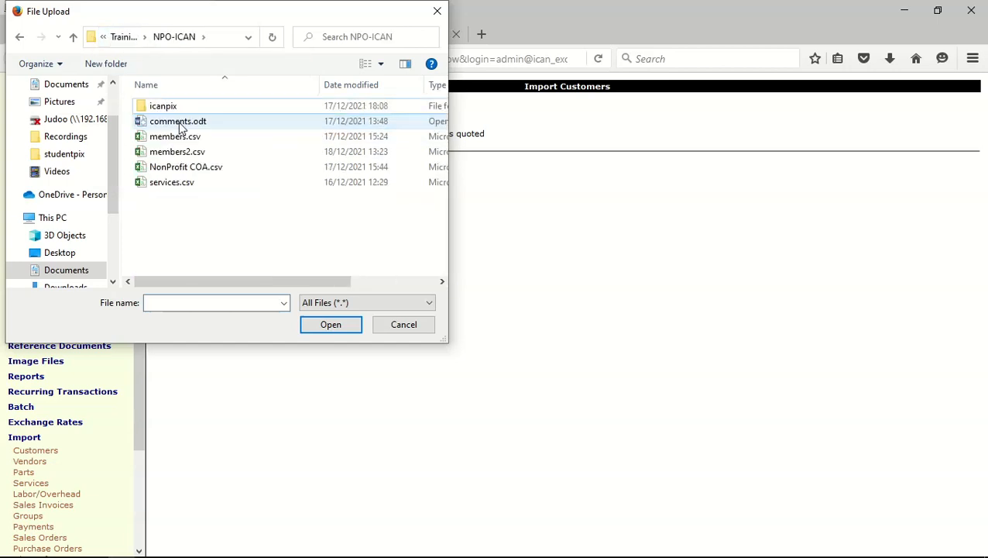
double_click(186, 137)
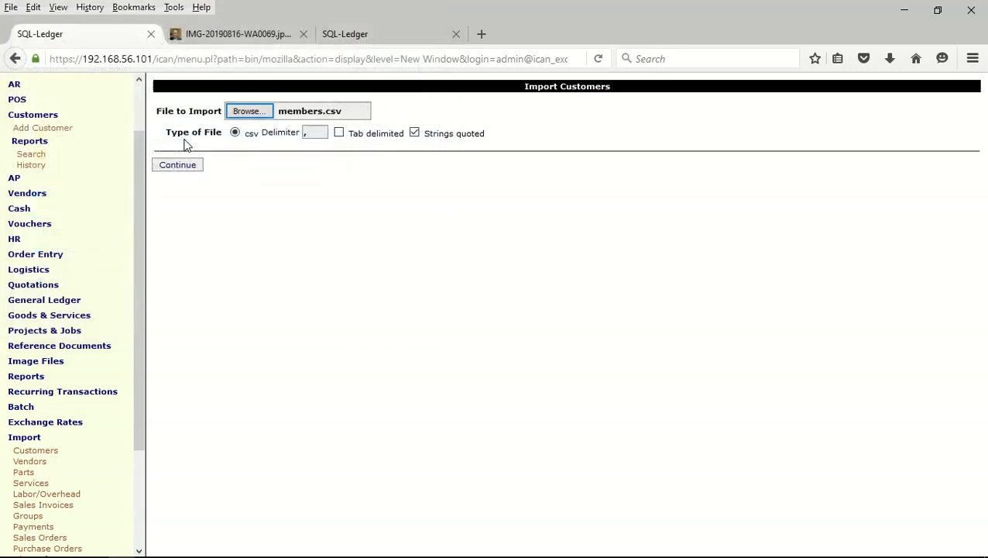
Load members.csv and import the checked members, adding customers from MBN-2000 onward
click(177, 165)
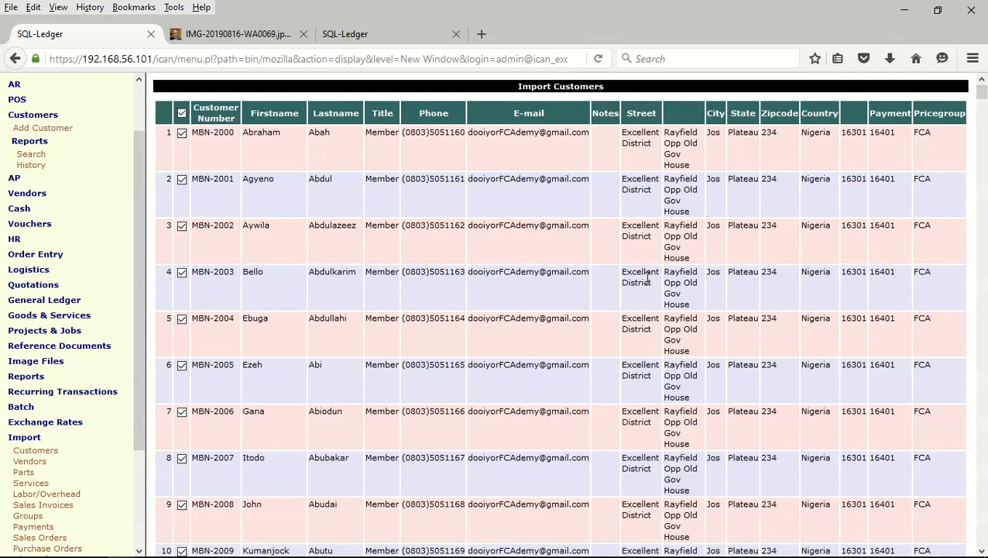
drag(981, 92, 982, 539)
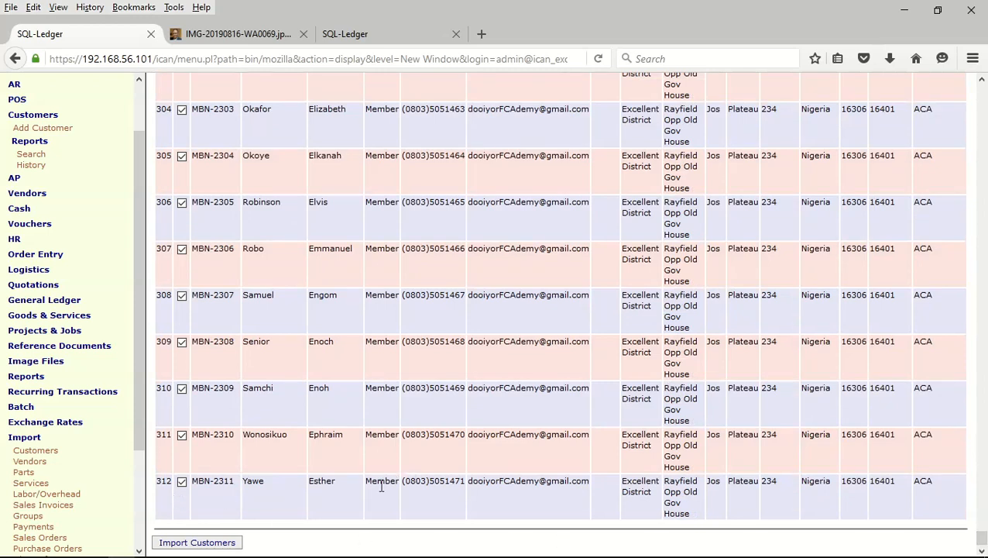
click(192, 544)
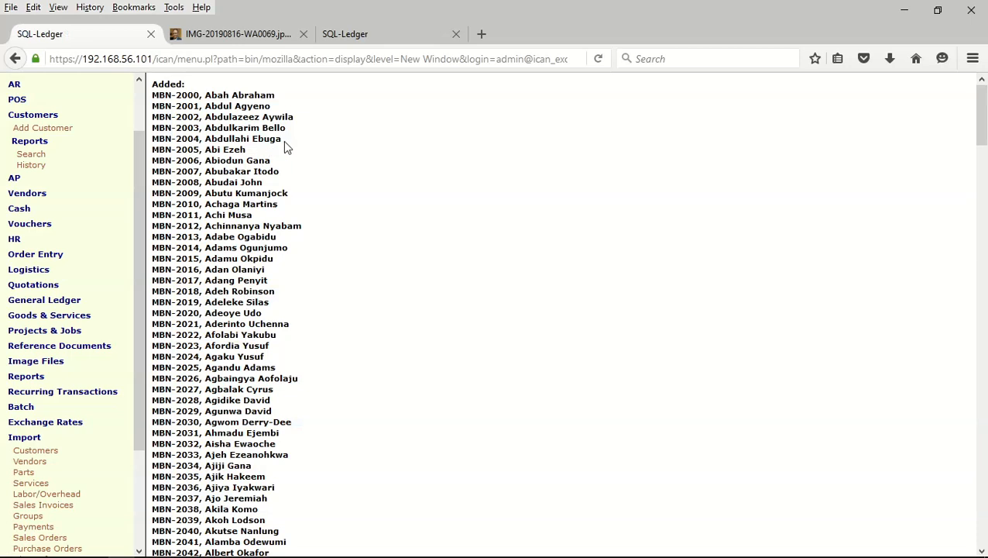
Run a customer report with row numbers and browse all 314 customers' contact, phone and e-mail
scroll(285, 151, down, 20)
scroll(285, 155, down, 1)
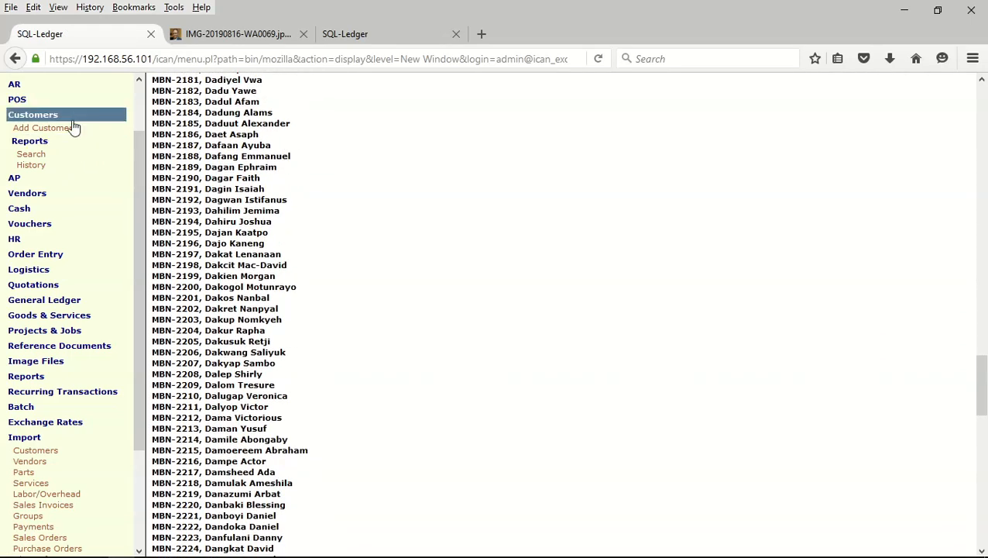
click(31, 154)
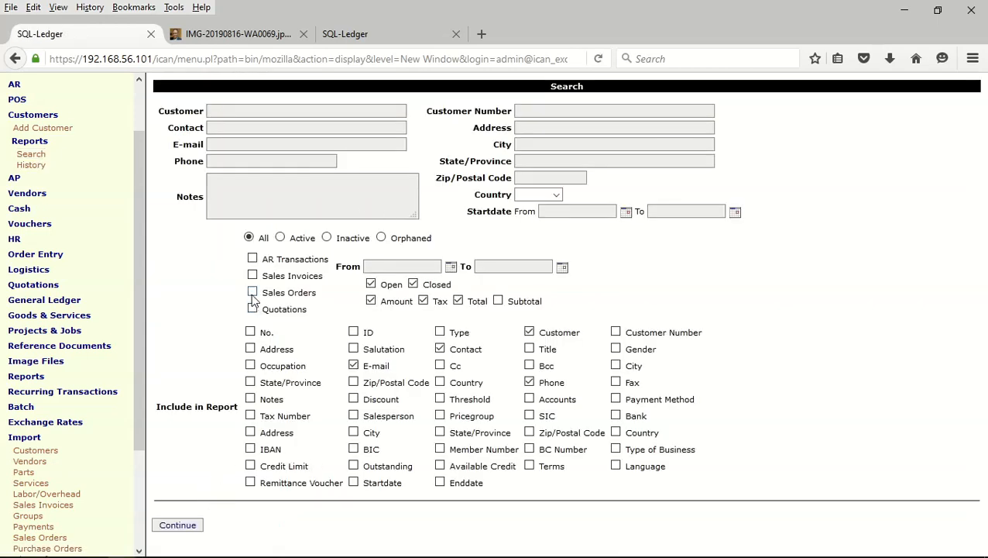
click(250, 332)
click(179, 525)
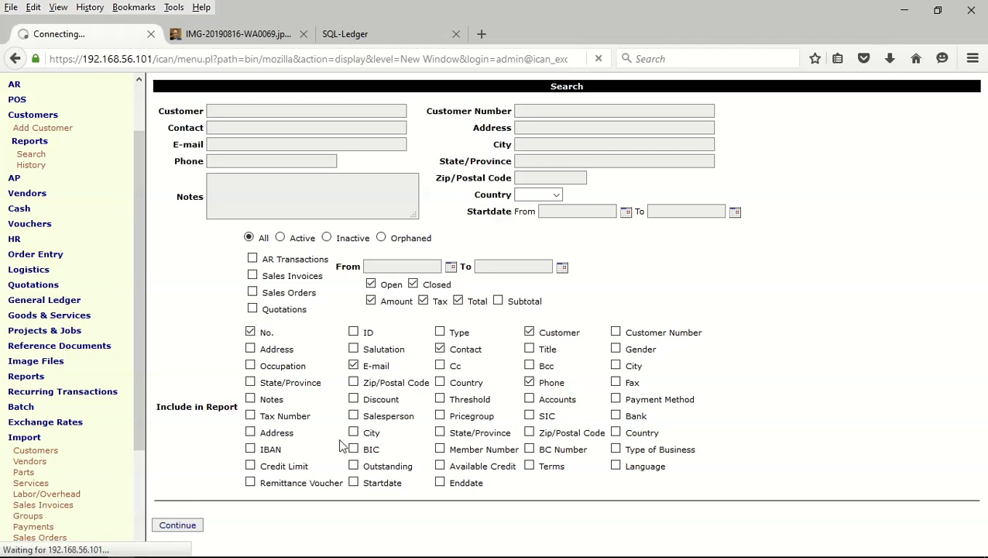
scroll(628, 267, down, 15)
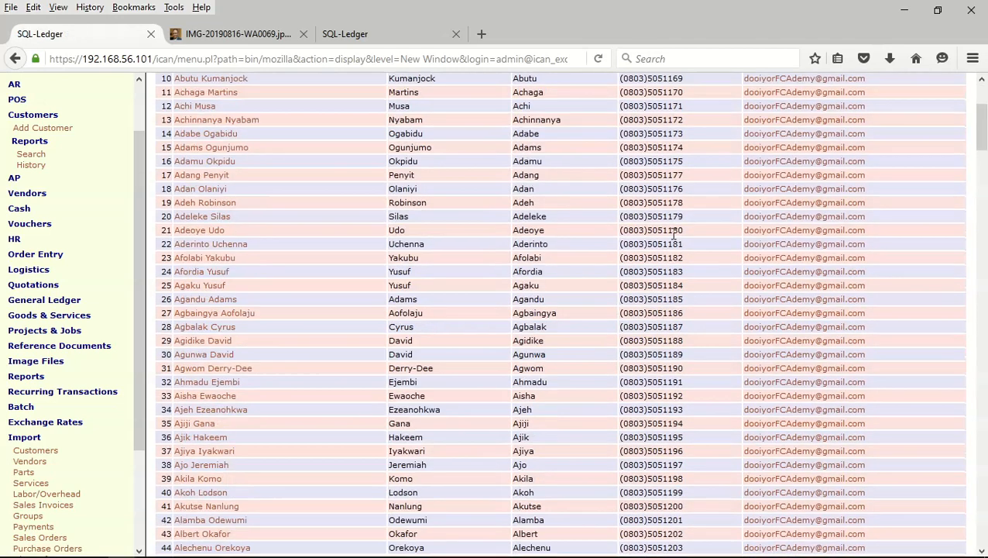
scroll(673, 232, down, 17)
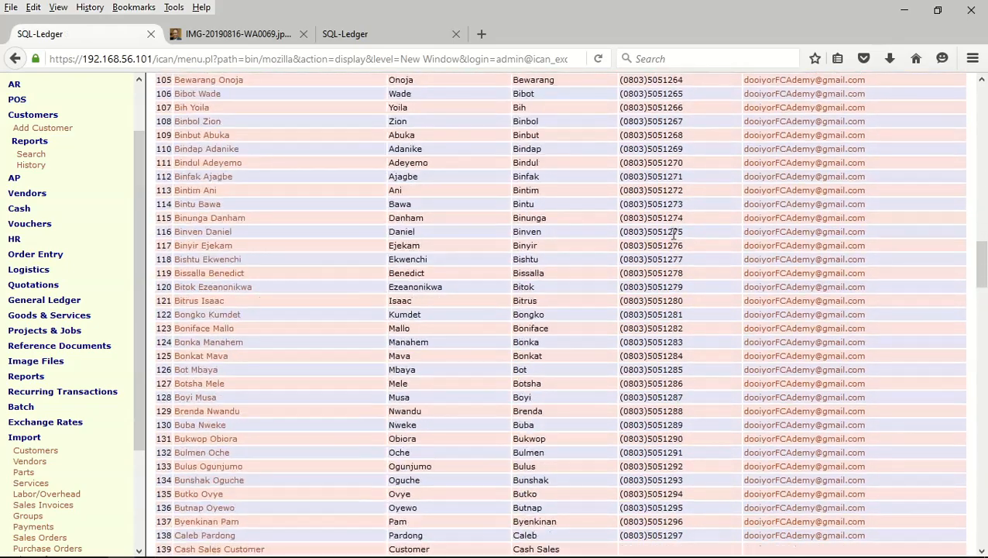
drag(981, 324, 981, 86)
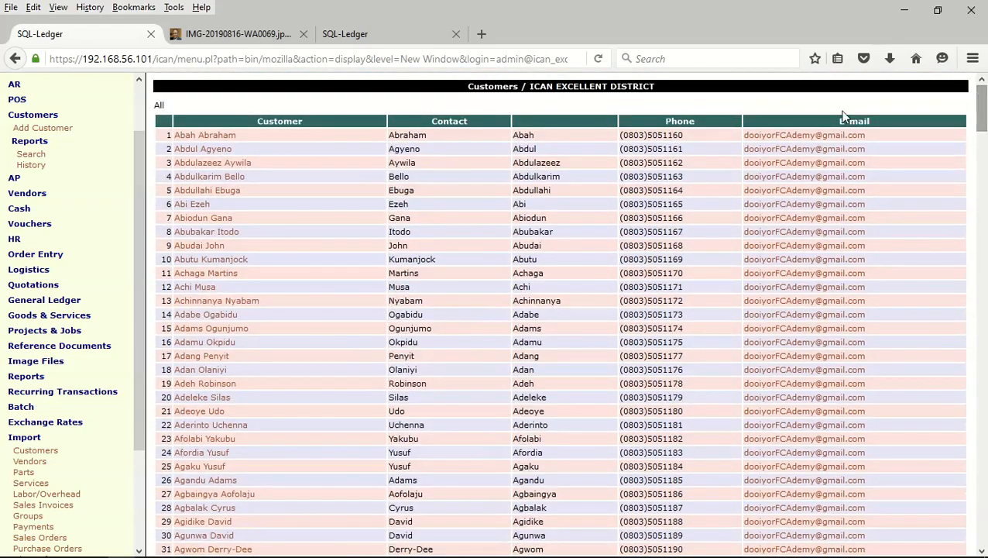
Return to the customer search, close the image tab and collapse the Import menu
click(15, 58)
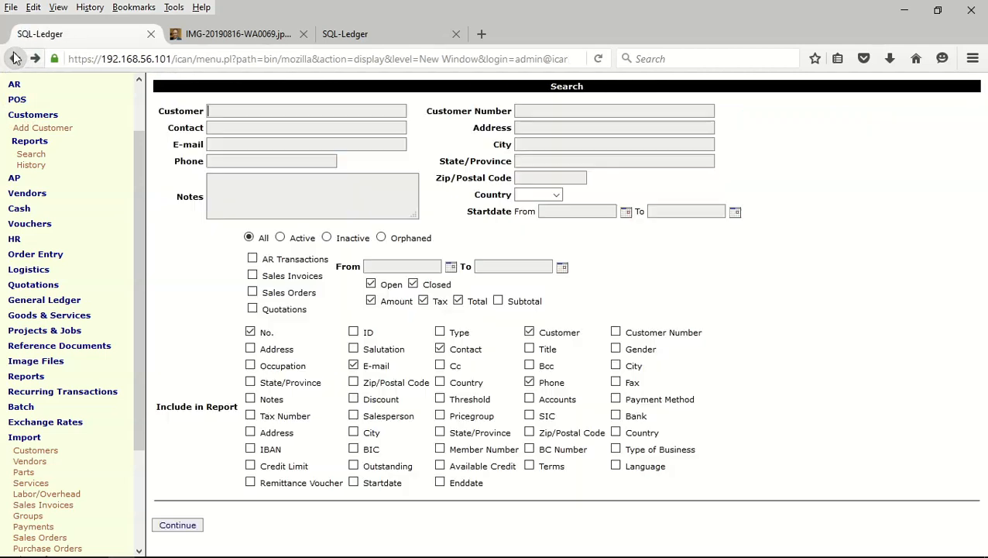
click(302, 34)
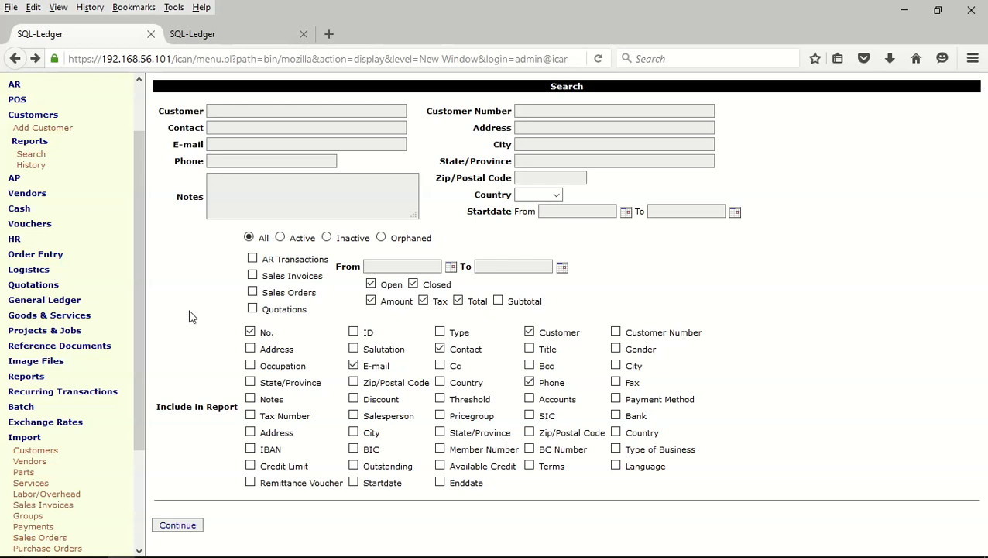
click(34, 438)
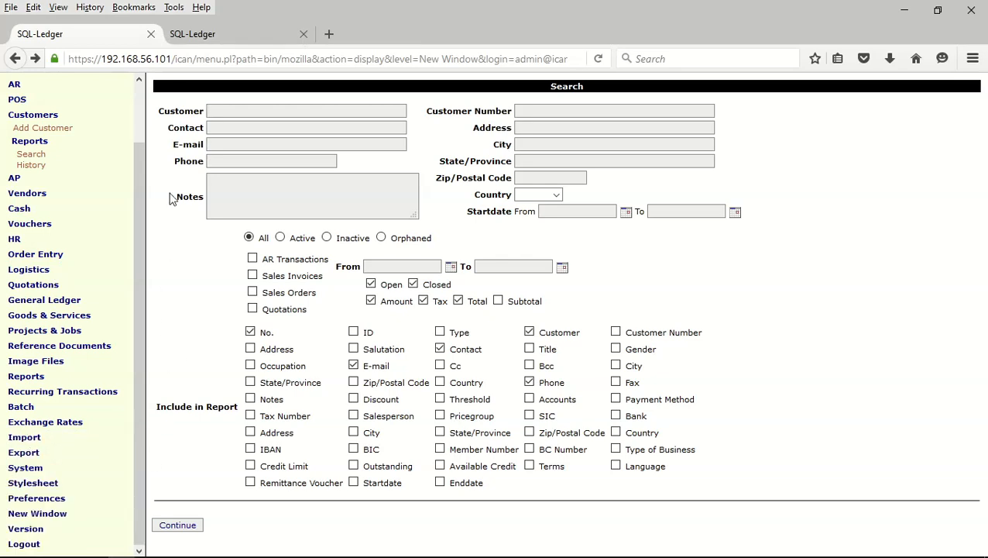
Open AR > Generate > Sales Invoices for bulk invoicing
drag(138, 220, 136, 114)
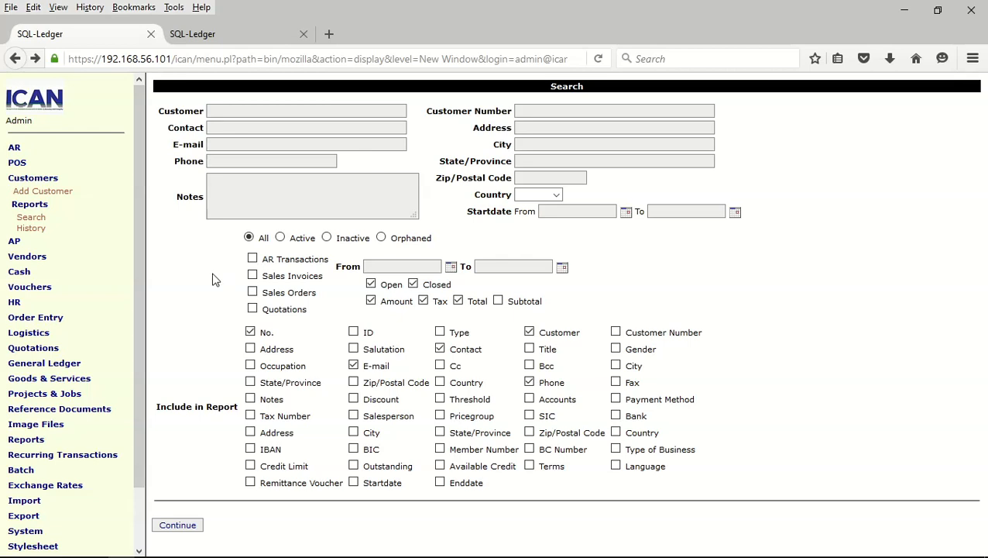
click(35, 149)
click(72, 220)
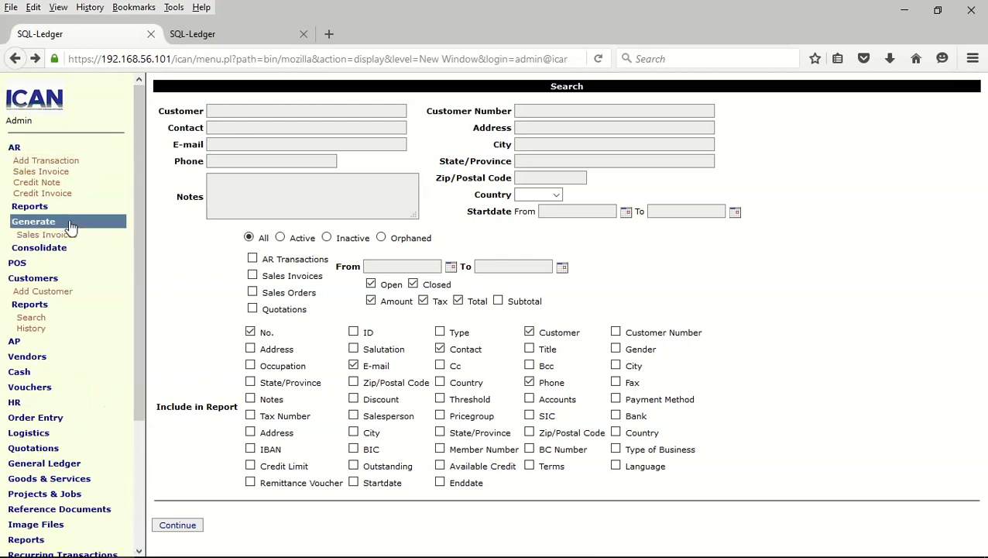
click(45, 236)
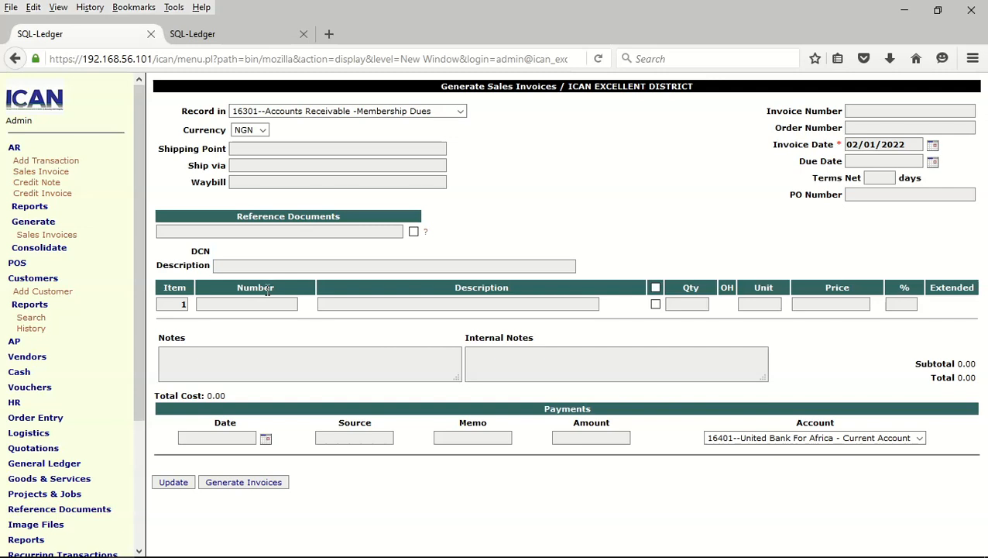
Describe invoices as 'Demand notice for members 2022' and add Membership Dues FCA and Development Levy items
click(221, 269)
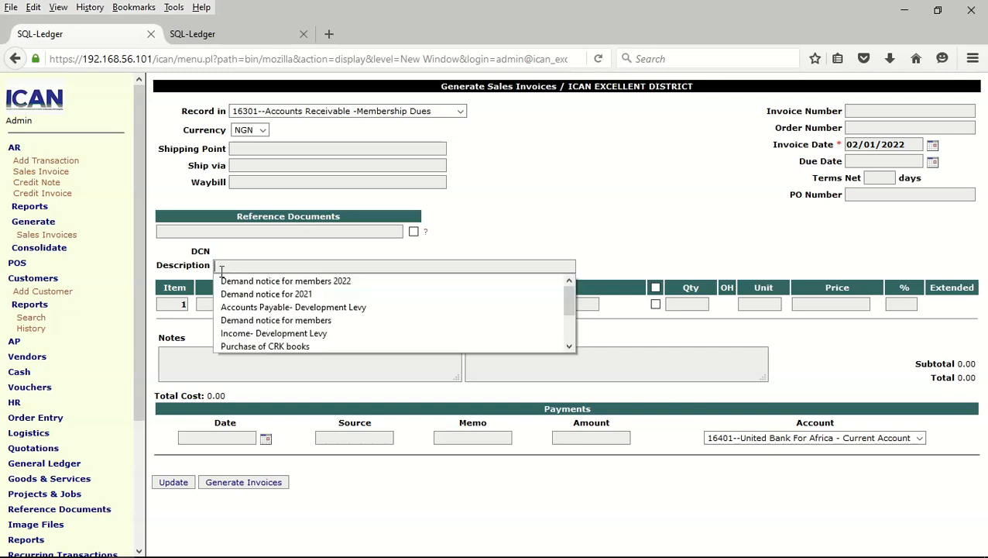
click(266, 282)
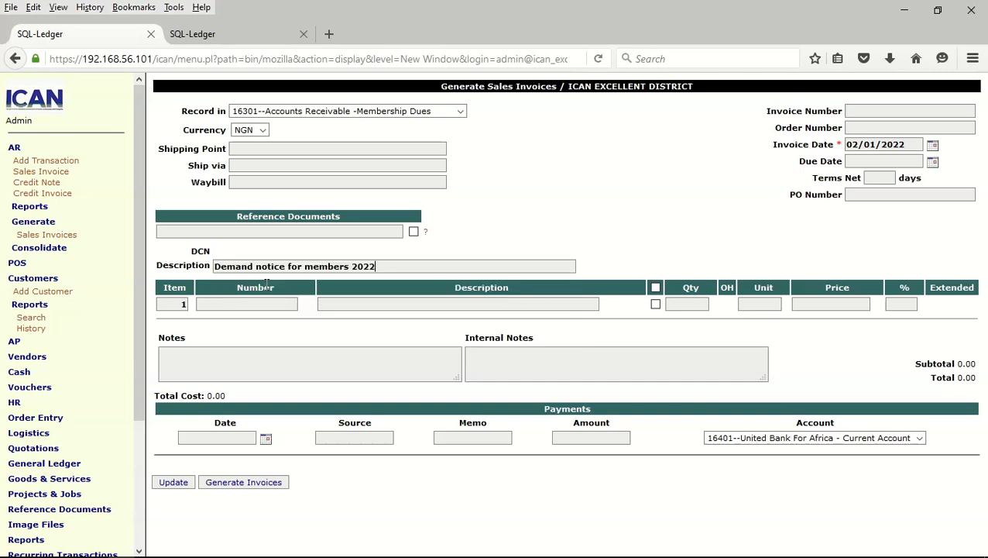
click(242, 307)
click(235, 315)
key(Return)
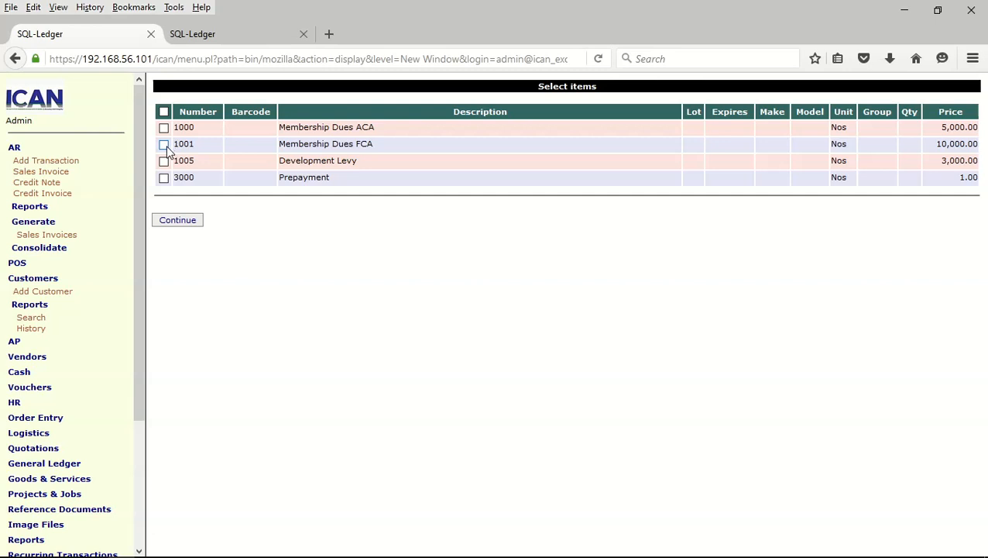
click(164, 145)
click(164, 160)
click(188, 226)
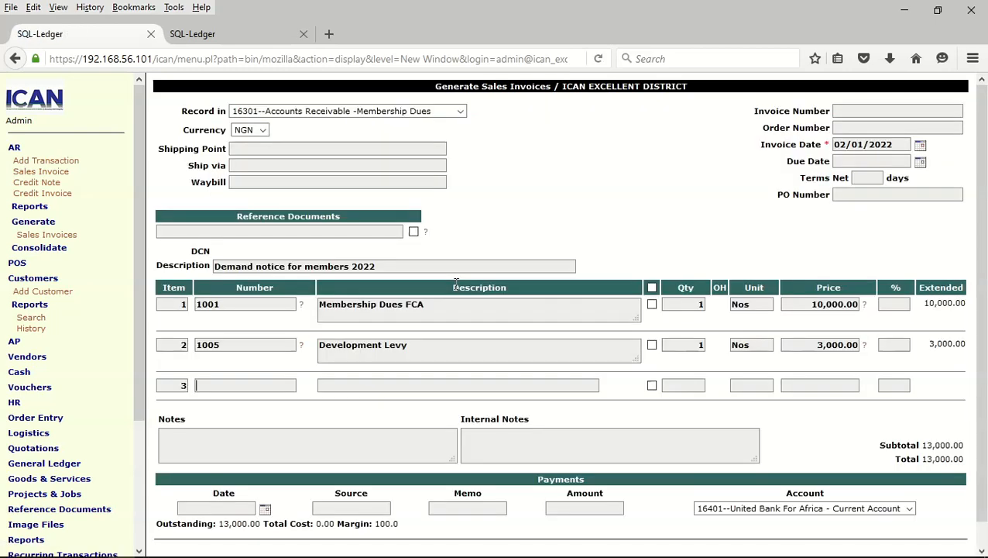
Set the invoice date to 27/12/2021 and continue to customer selection
click(920, 145)
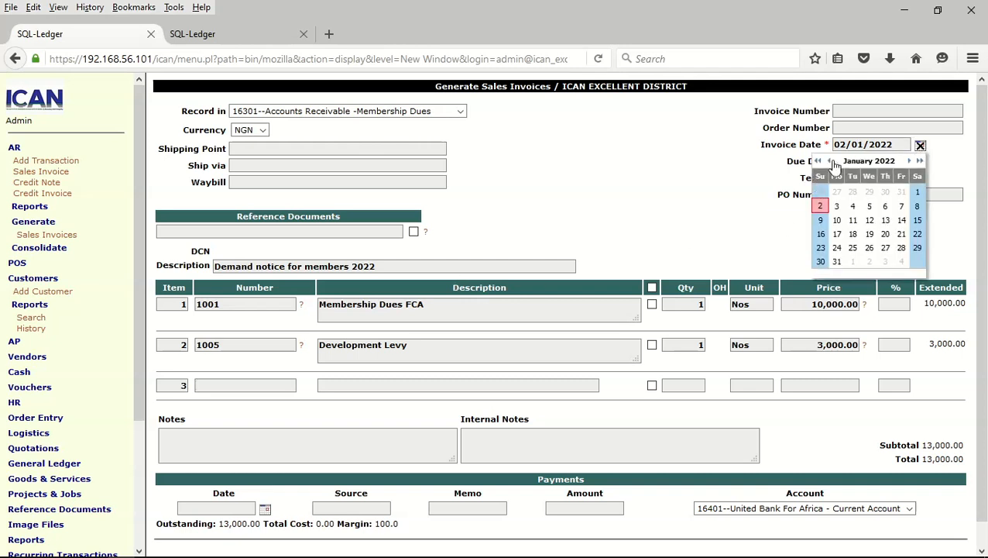
click(832, 162)
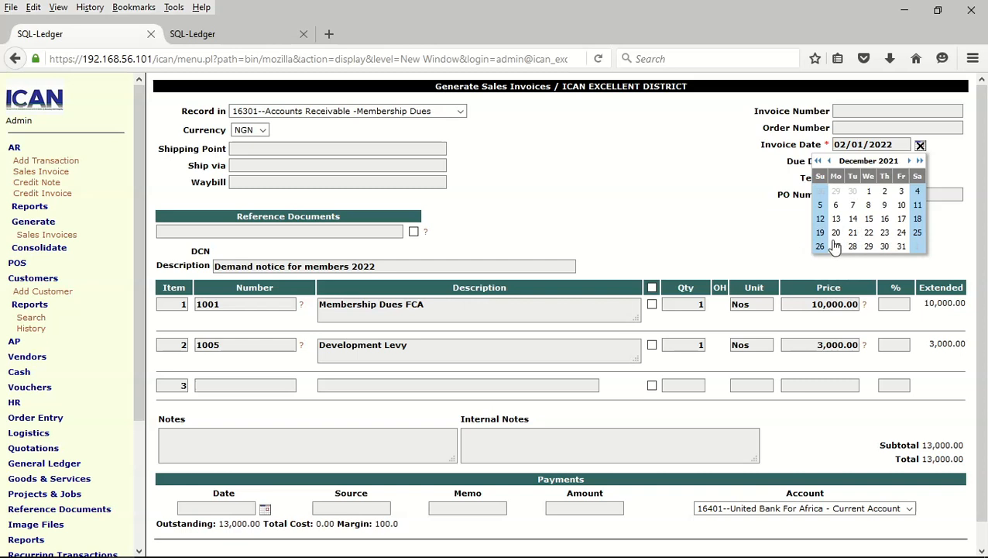
click(837, 246)
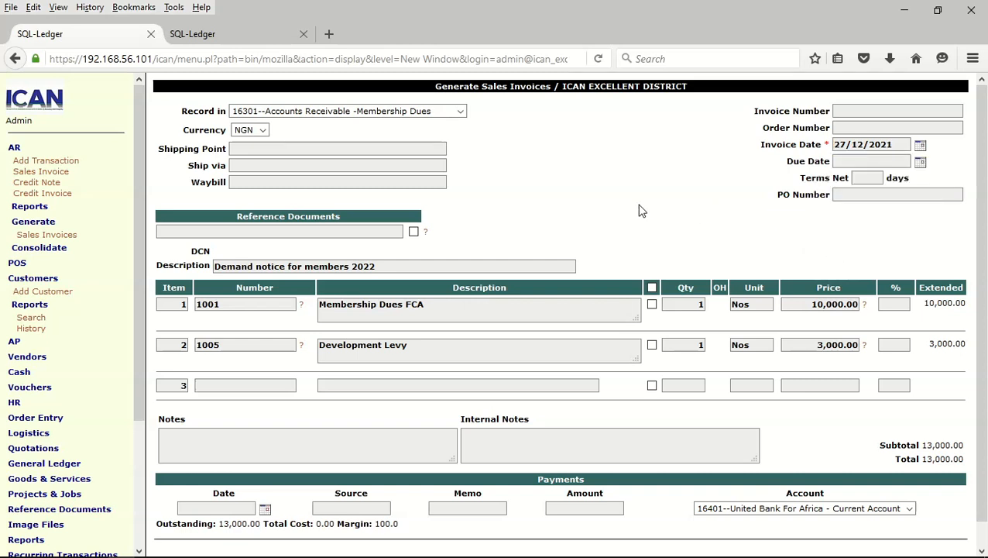
scroll(640, 210, down, 1)
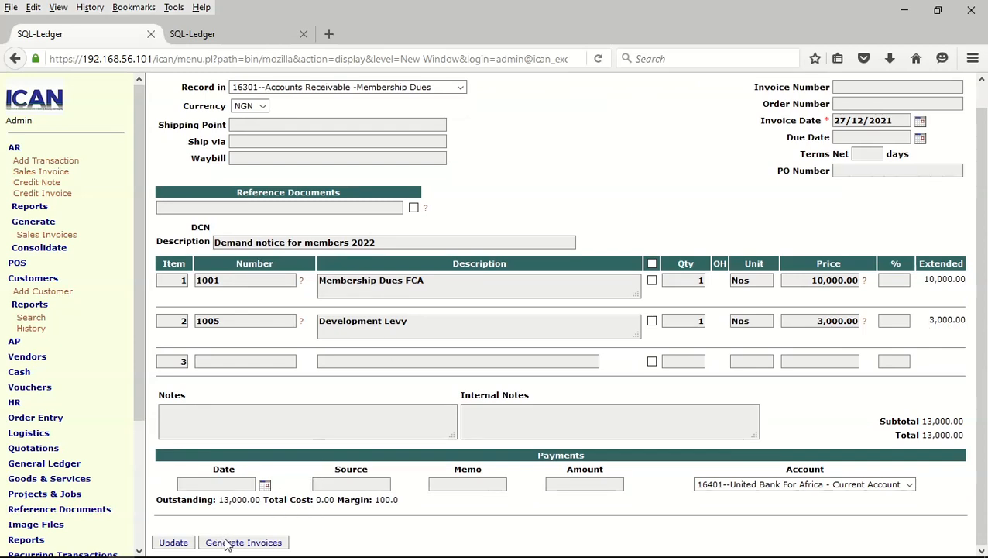
click(252, 543)
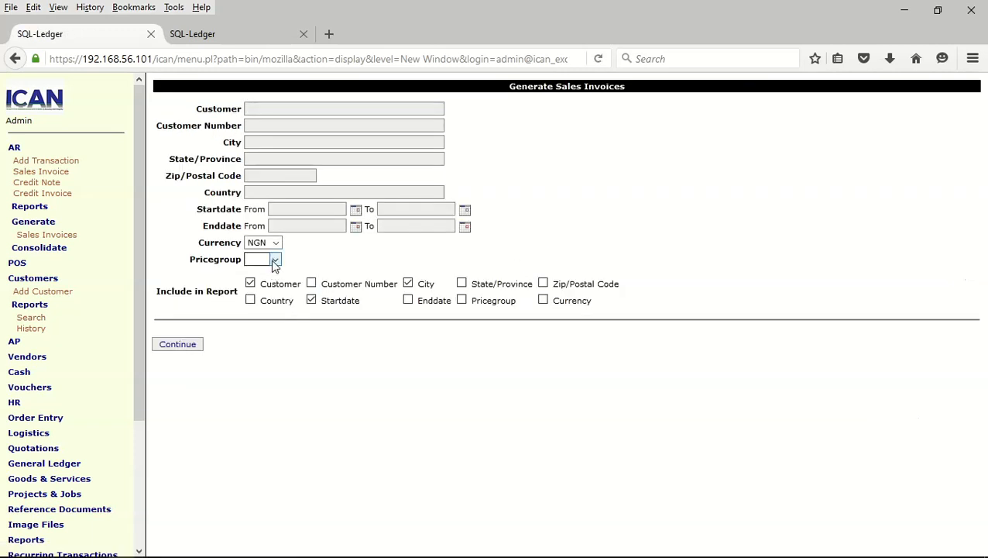
List customers in Pricegroup FCA with the price group column shown, and generate their invoices
click(275, 260)
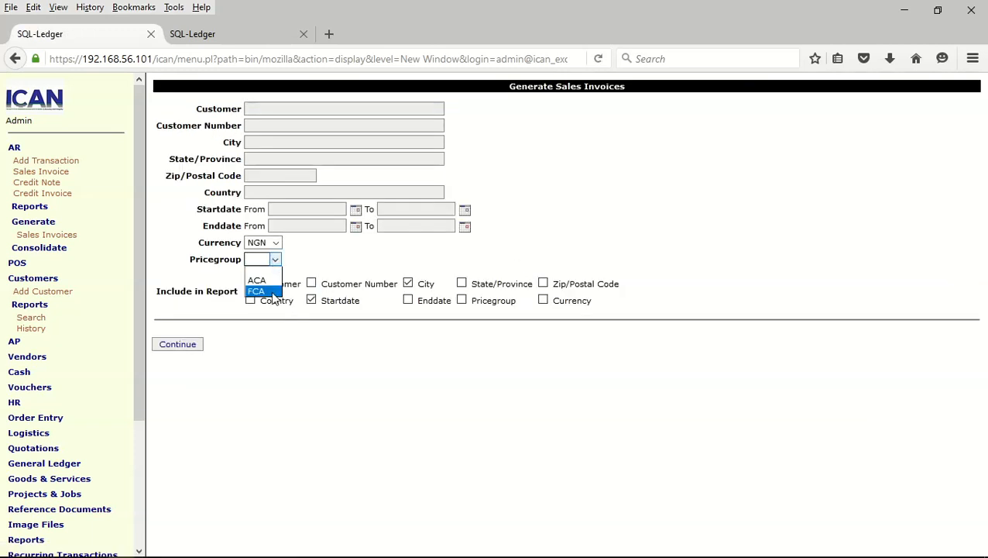
click(264, 291)
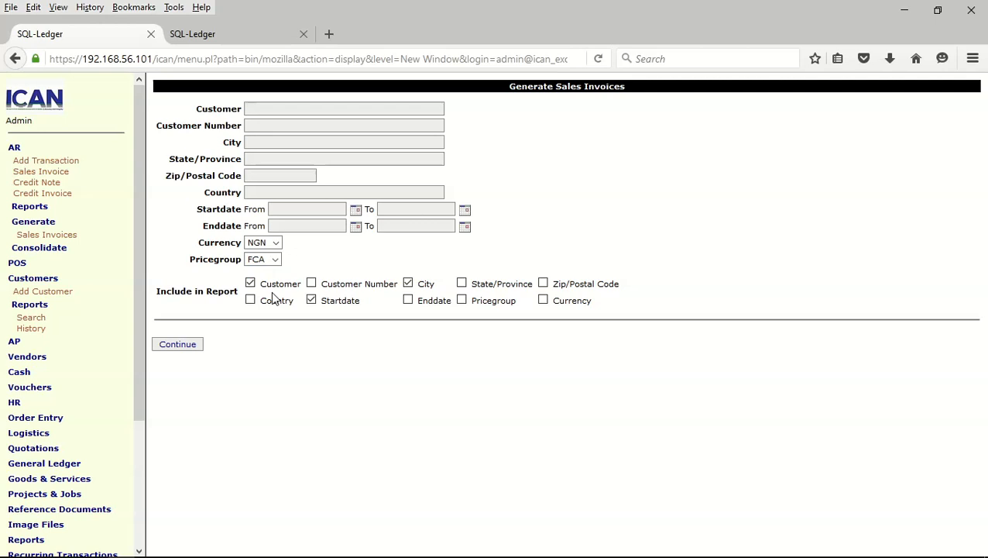
click(462, 302)
click(179, 346)
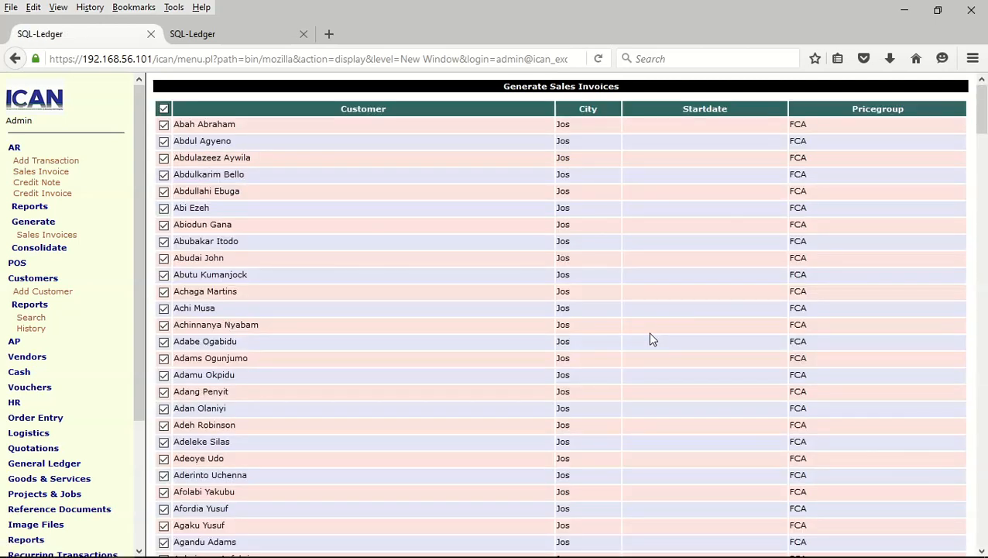
scroll(650, 340, down, 20)
drag(982, 233, 982, 534)
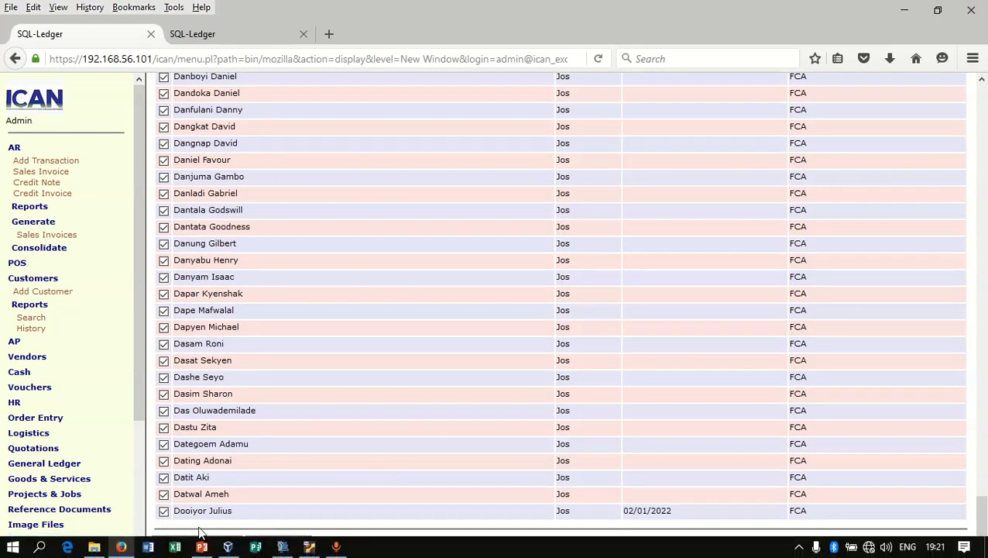
click(186, 546)
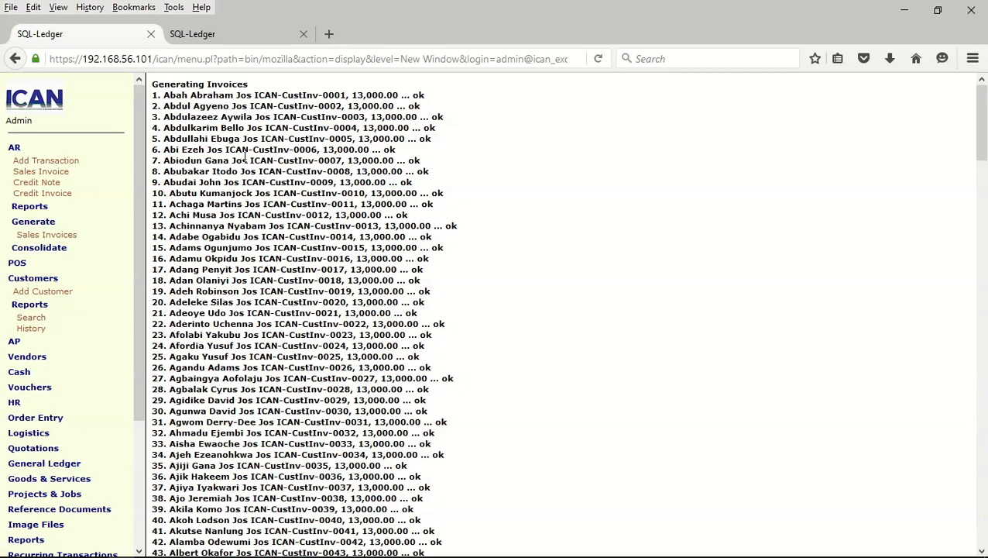
scroll(276, 157, down, 20)
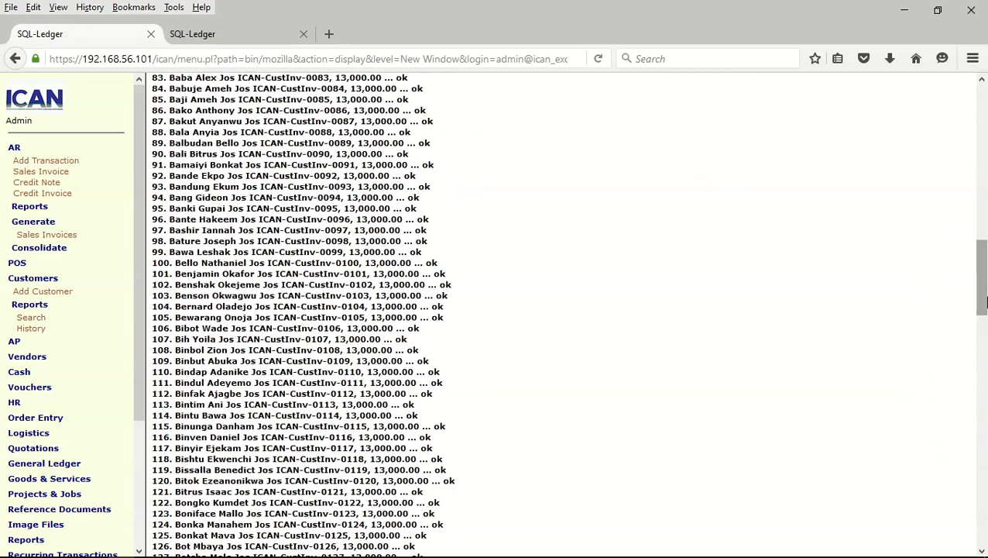
drag(982, 302, 960, 217)
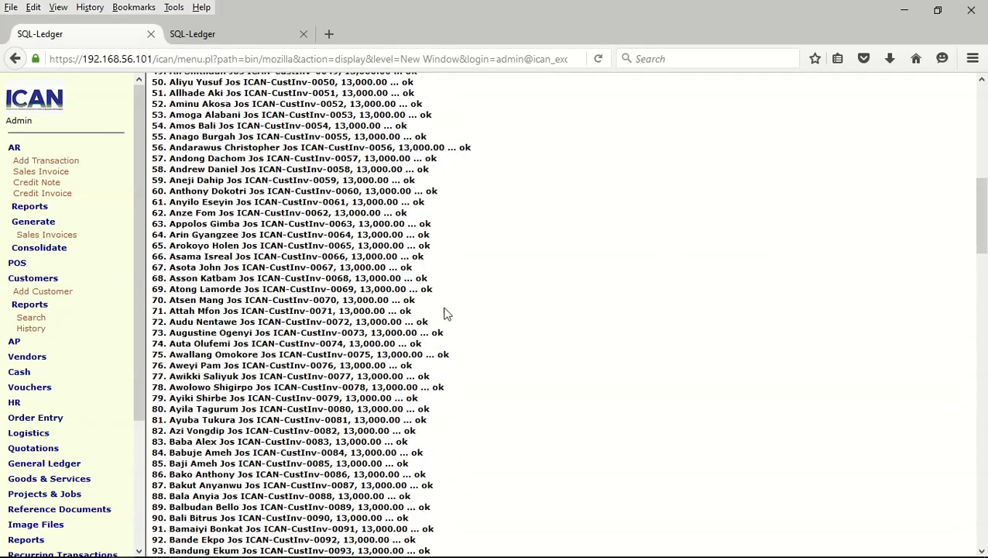
Start a bulk invoice described 'Demand notice for members 2022' with Membership Dues ACA and Development Levy items
click(48, 237)
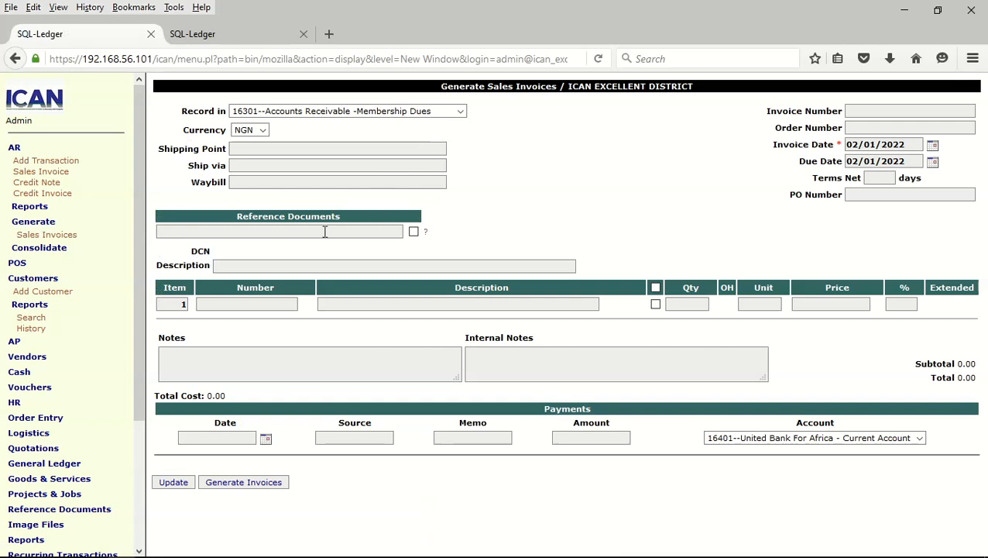
click(304, 269)
click(304, 269)
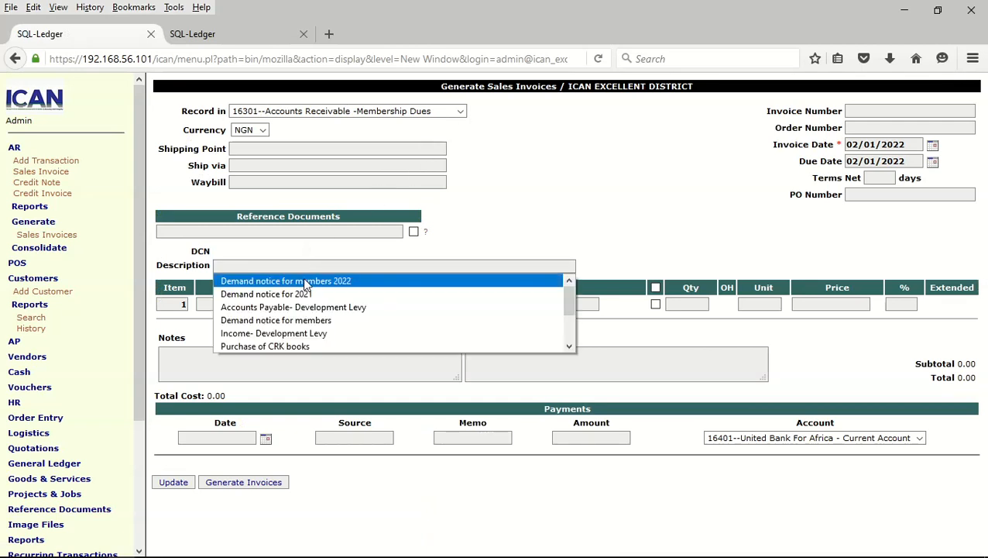
click(304, 284)
click(240, 304)
click(241, 304)
click(229, 319)
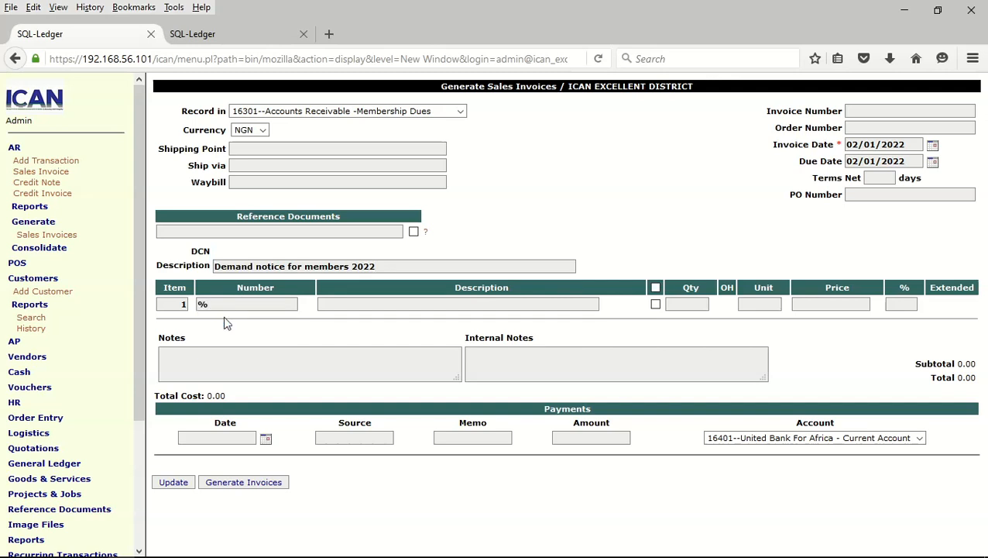
click(174, 482)
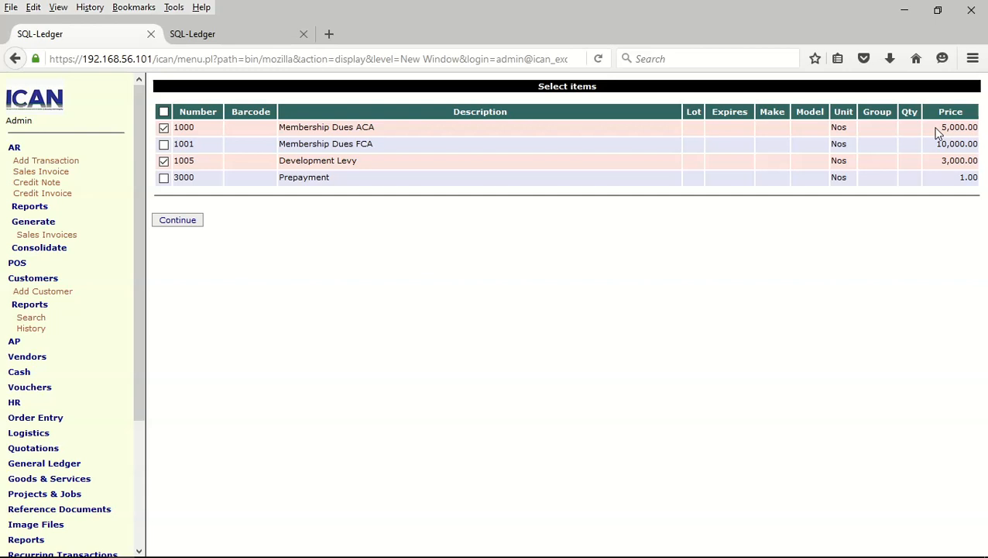
click(178, 221)
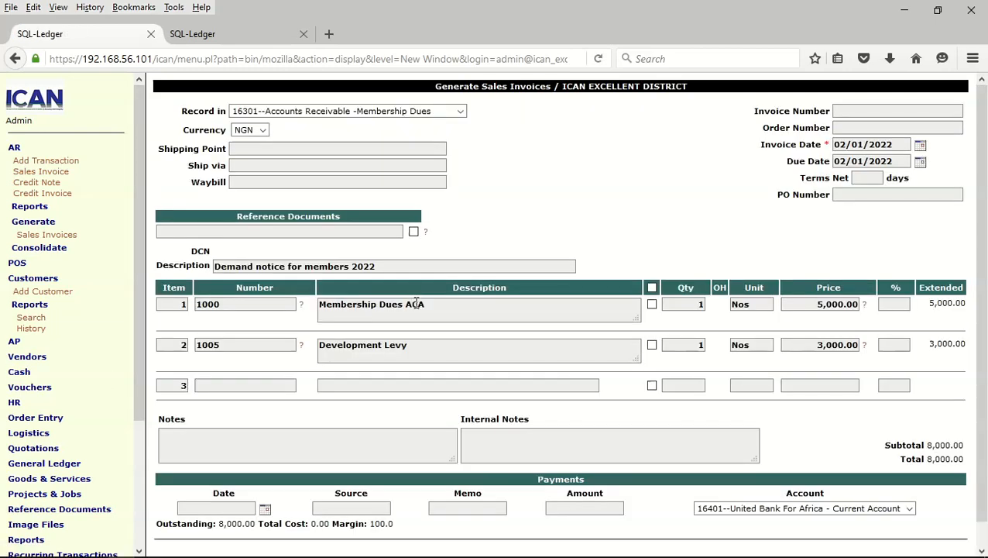
Date the invoices 27/12/2021 and continue to customer selection
click(921, 146)
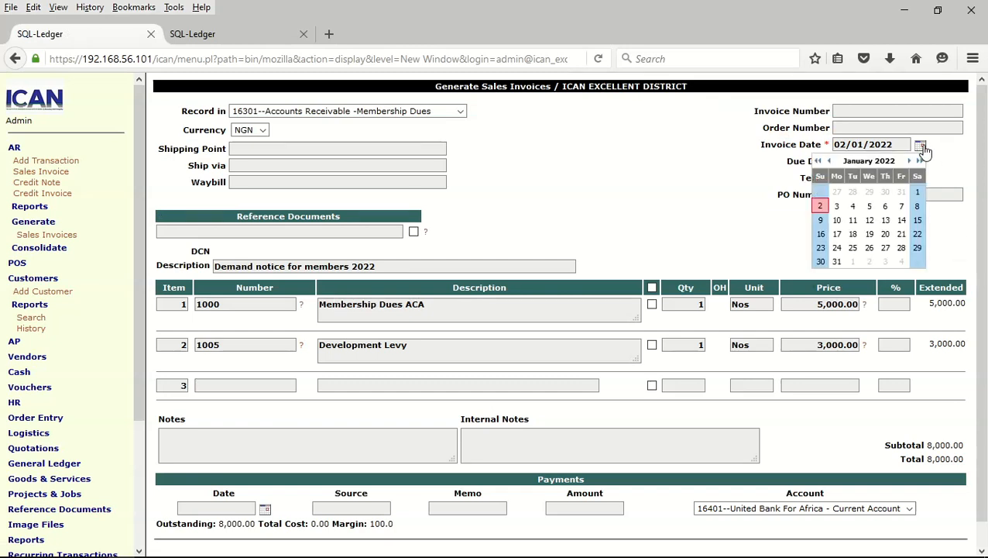
click(829, 160)
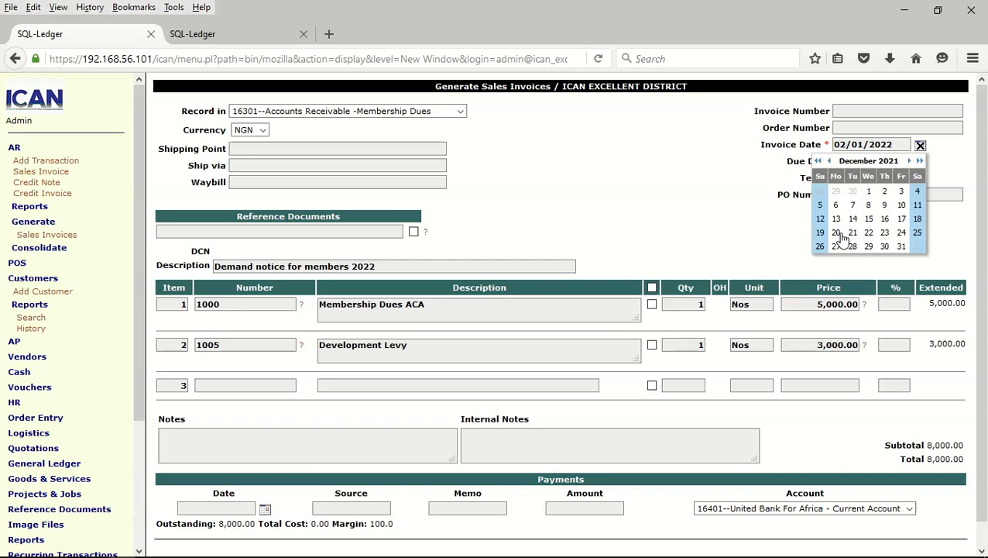
click(836, 246)
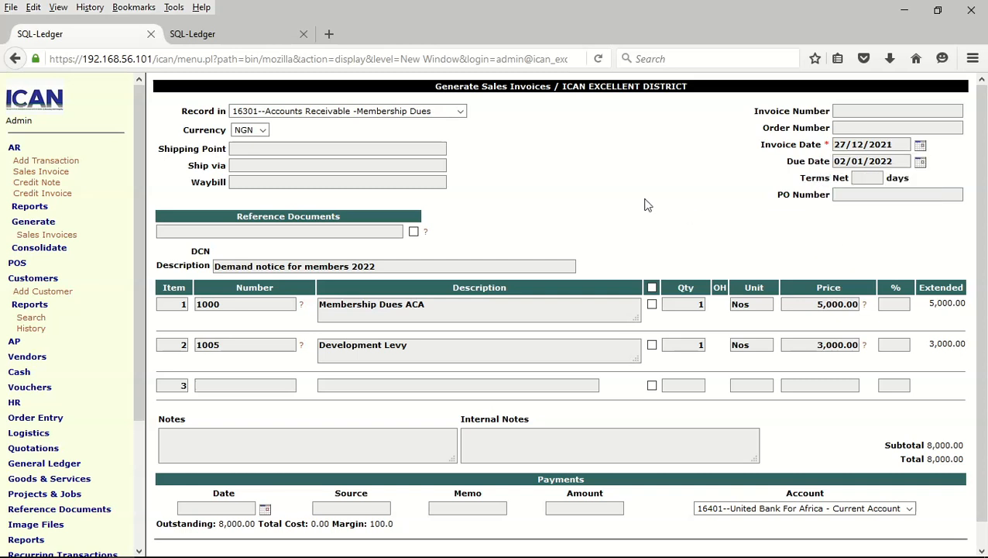
scroll(648, 204, down, 1)
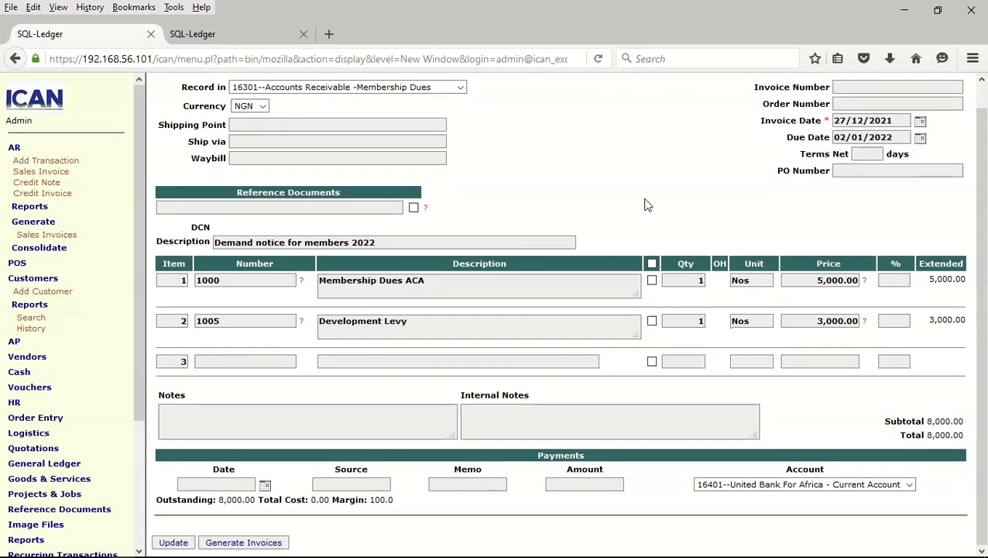
click(259, 545)
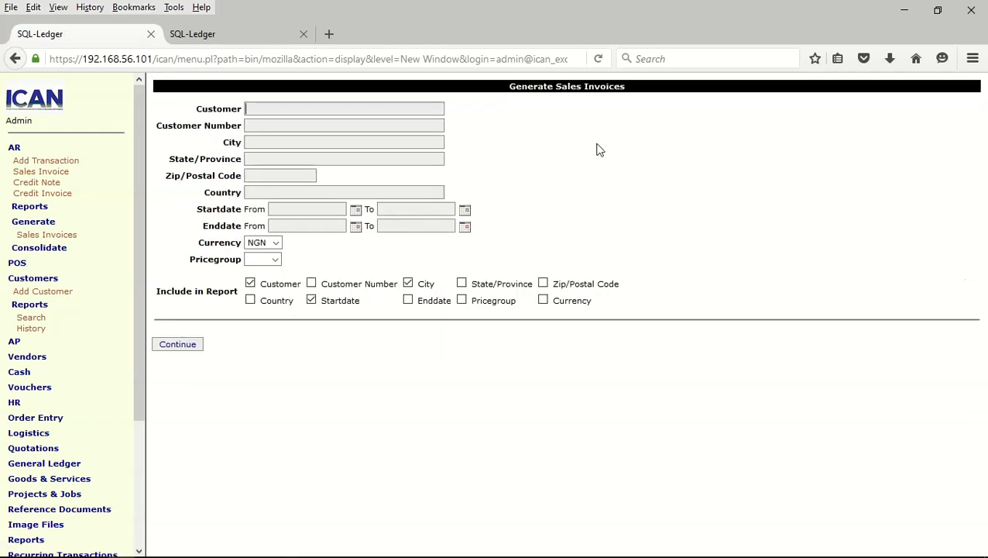
List customers in Pricegroup ACA with the price group column shown, and generate their 8,000.00 invoices
click(271, 259)
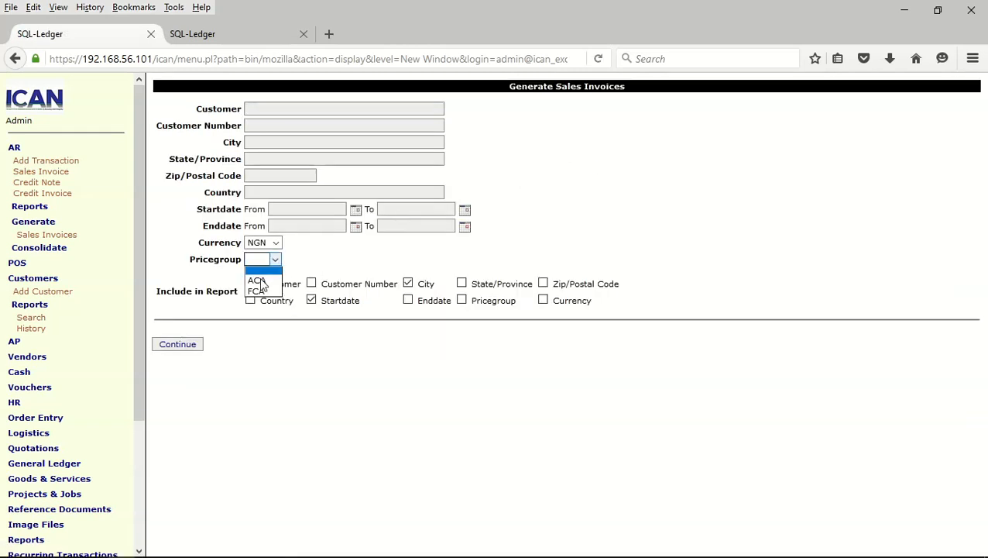
click(260, 282)
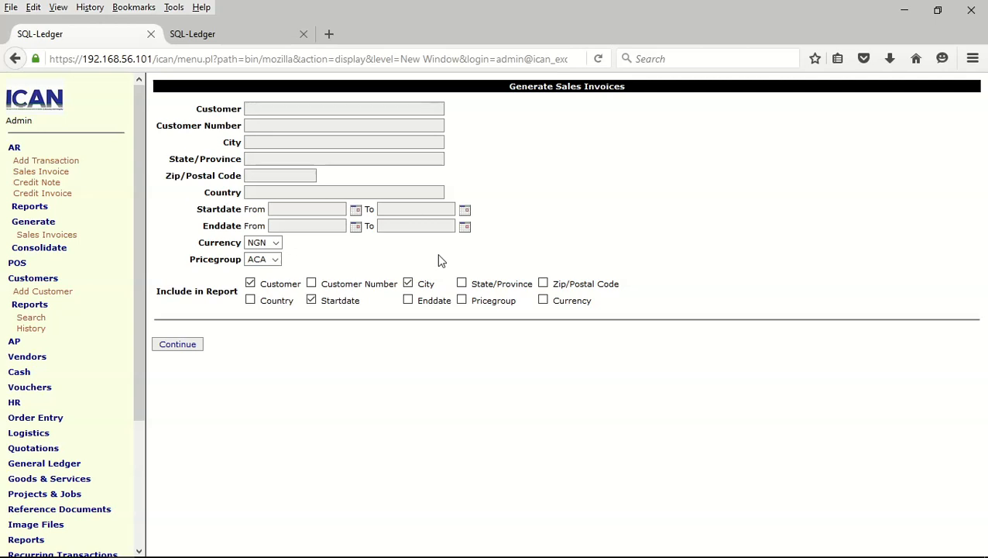
click(461, 301)
click(186, 346)
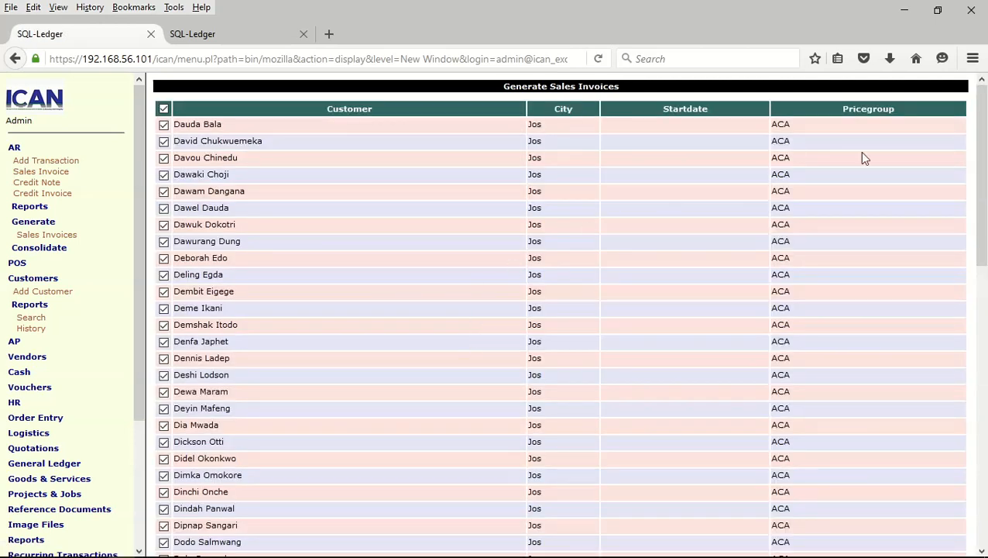
scroll(774, 189, down, 10)
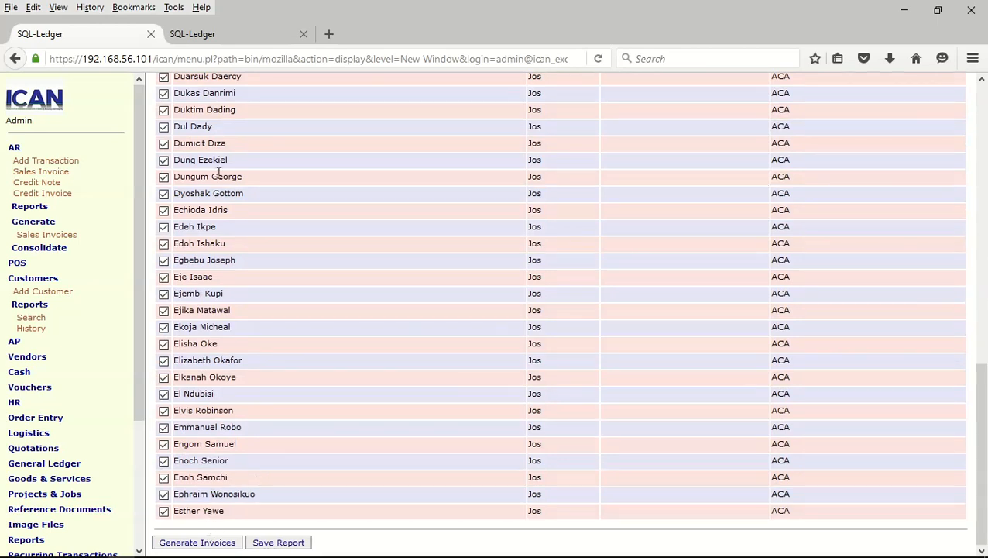
click(196, 543)
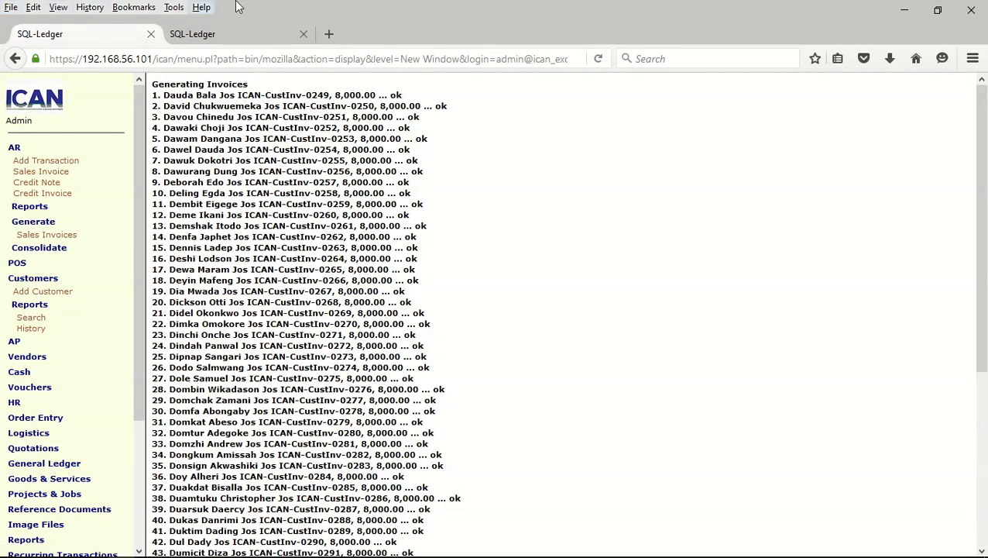
Check invoices ICAN-CustInv-0249 to 0313 total 520,000.00, then expand AR > Reports in the menu
scroll(526, 245, down, 6)
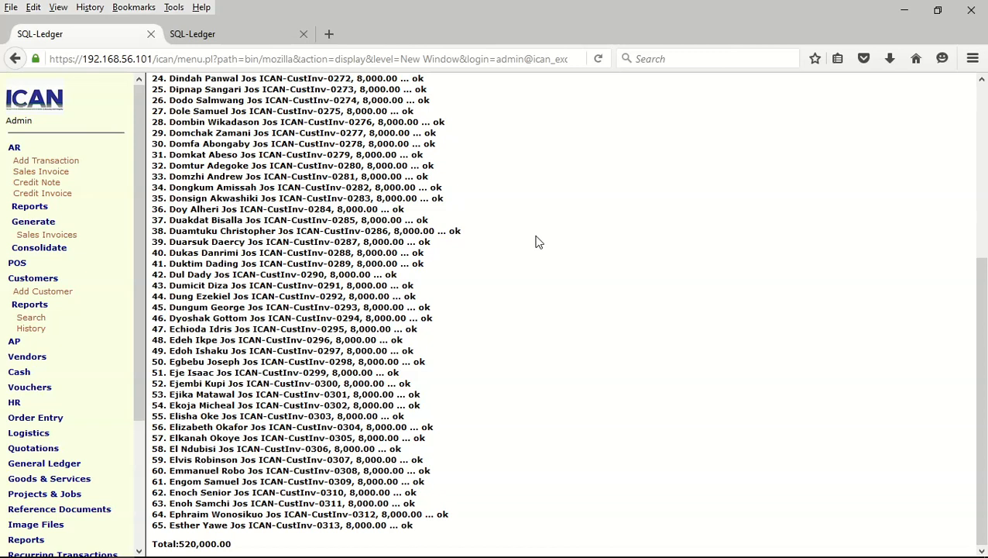
click(23, 150)
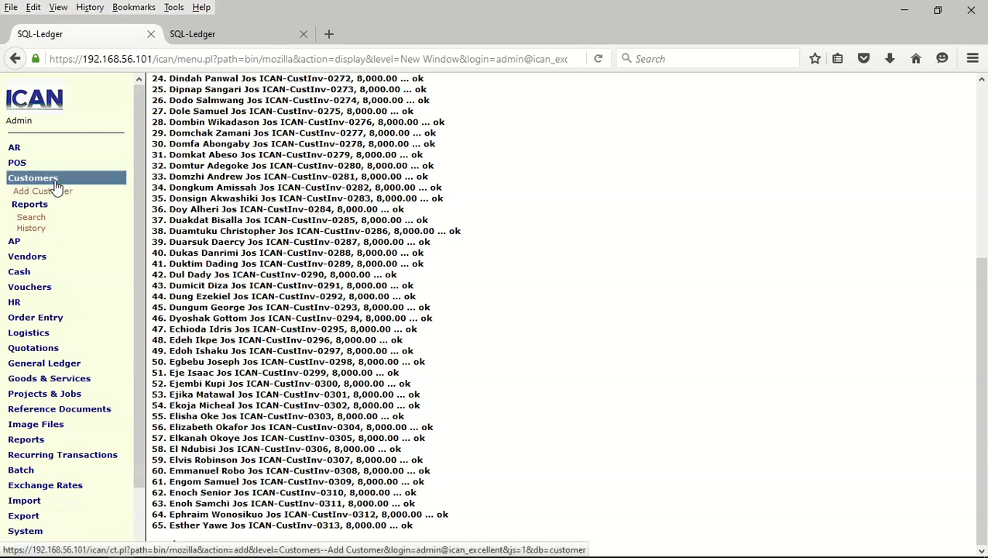
click(54, 181)
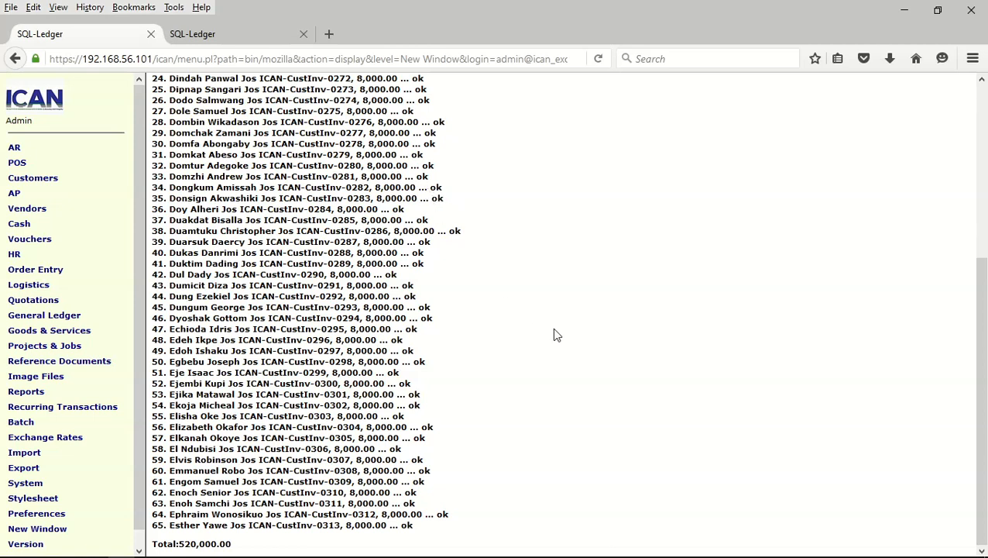
click(24, 148)
click(31, 206)
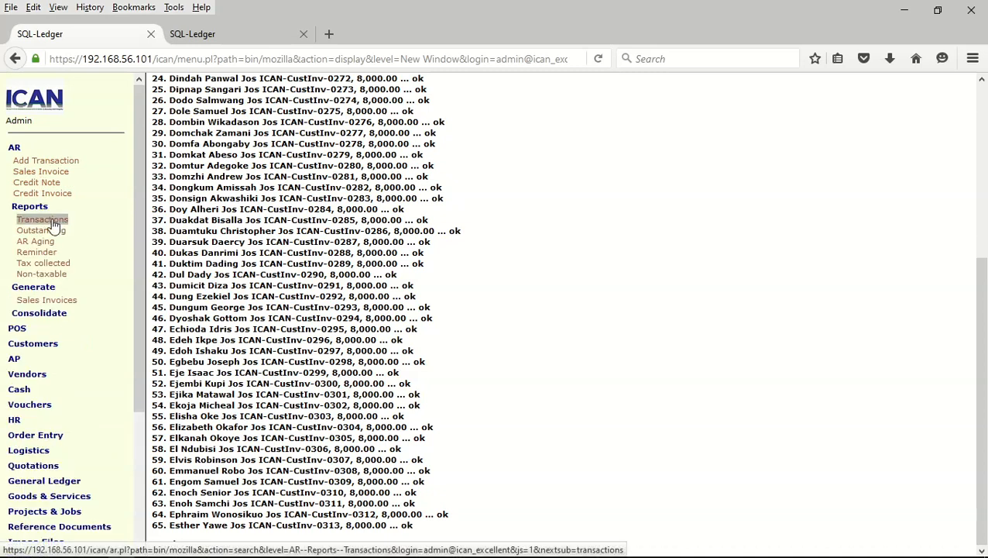
Run the AR Transactions report with No. and Due columns and adjusted Open status filter
click(52, 223)
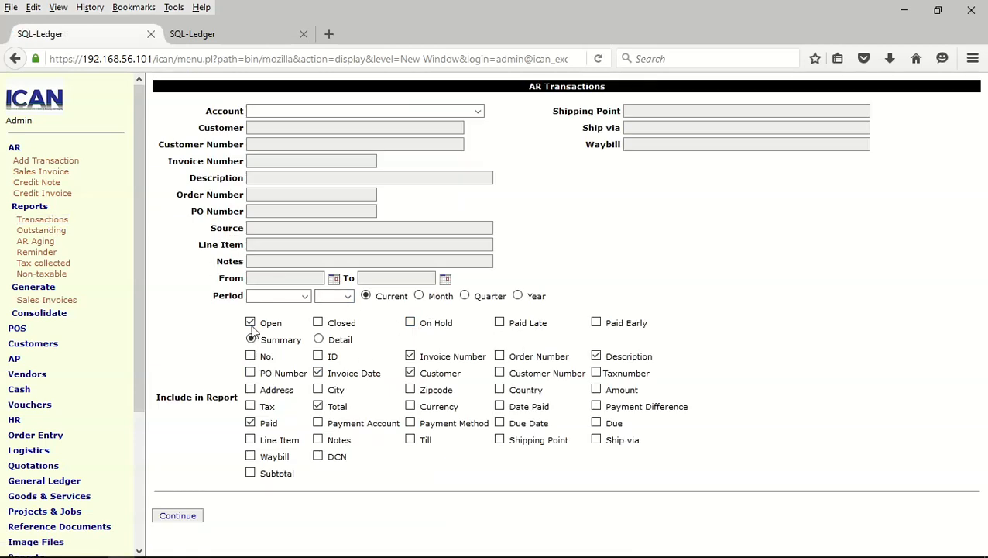
click(250, 358)
click(601, 425)
click(250, 323)
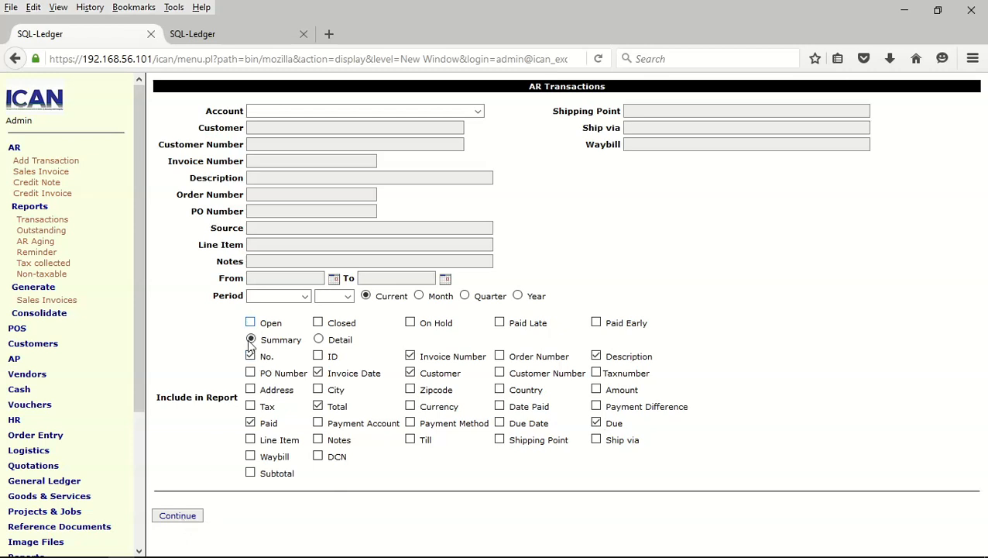
click(185, 519)
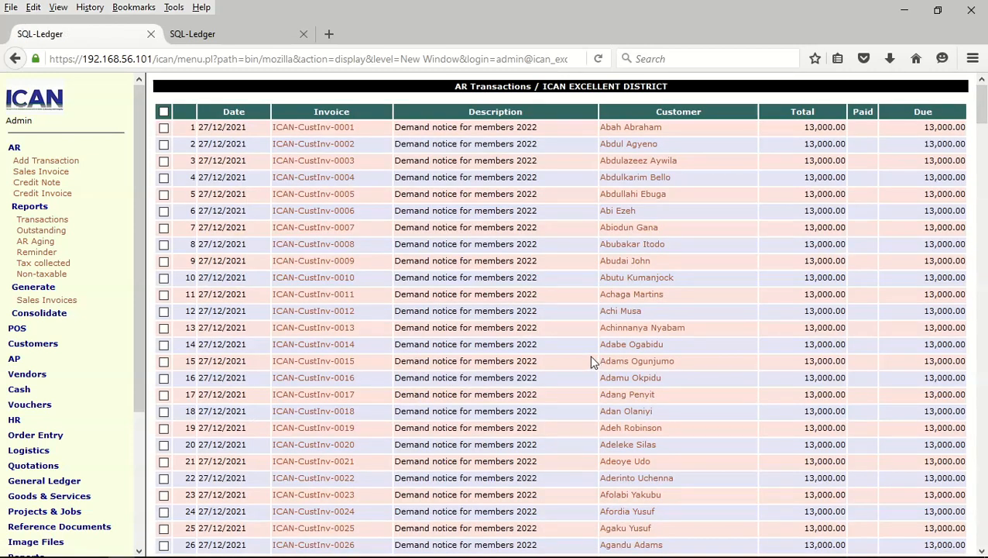
drag(979, 108, 979, 464)
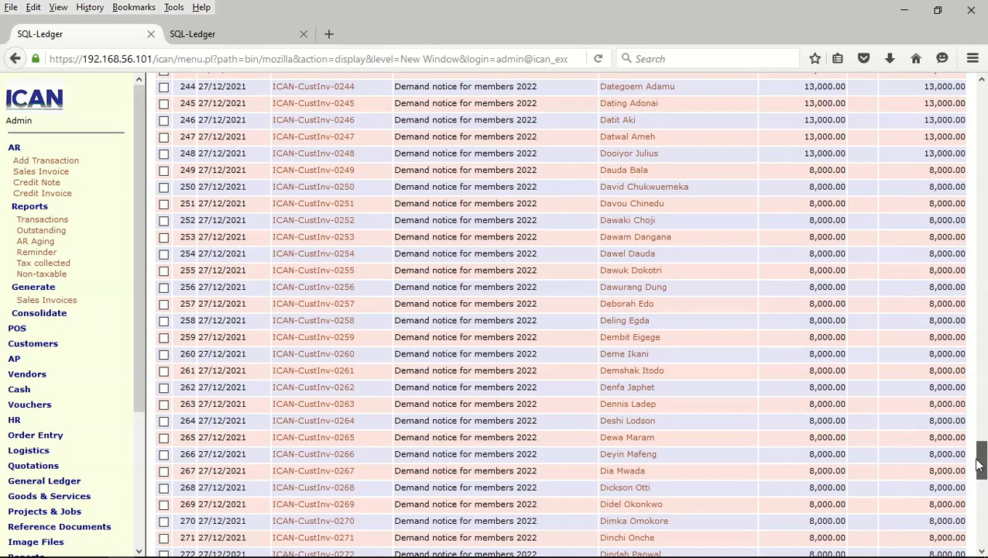
drag(980, 465, 980, 458)
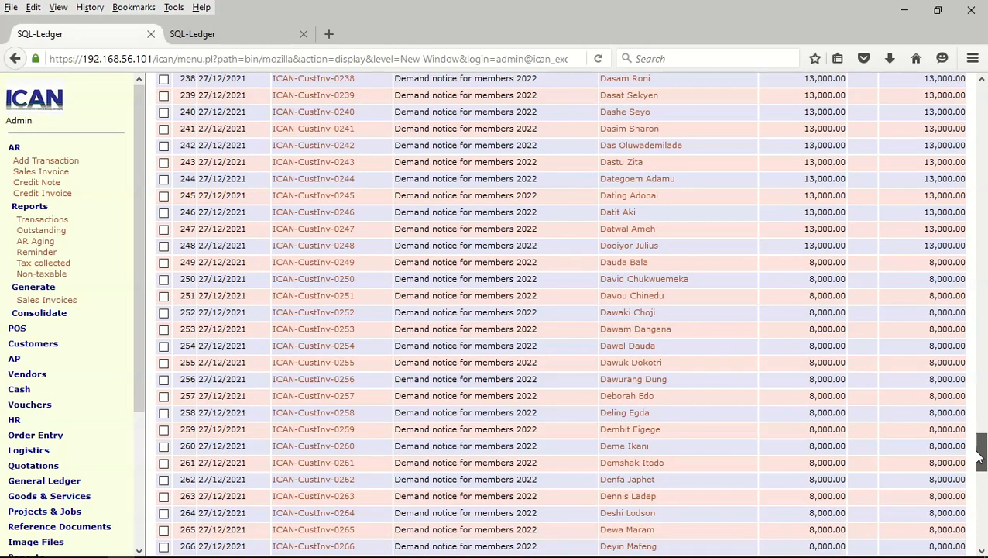
drag(979, 458, 968, 86)
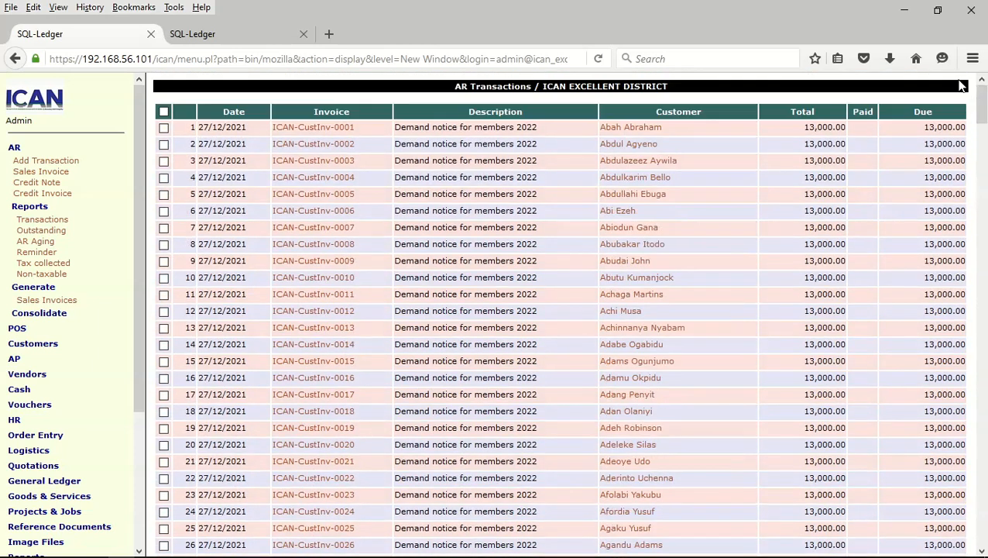
click(47, 150)
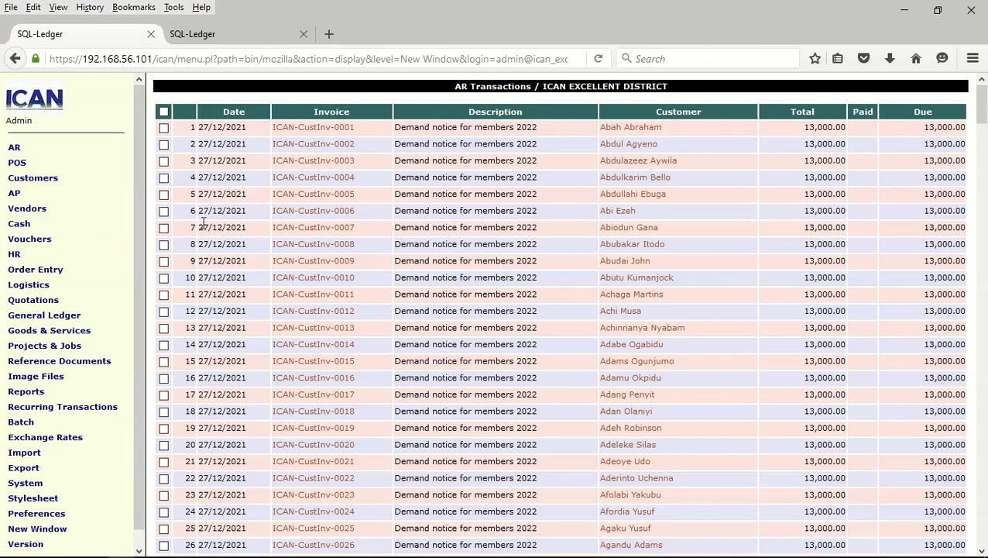
Open Cash > Receipts for the Membership Dues receivables account
click(35, 227)
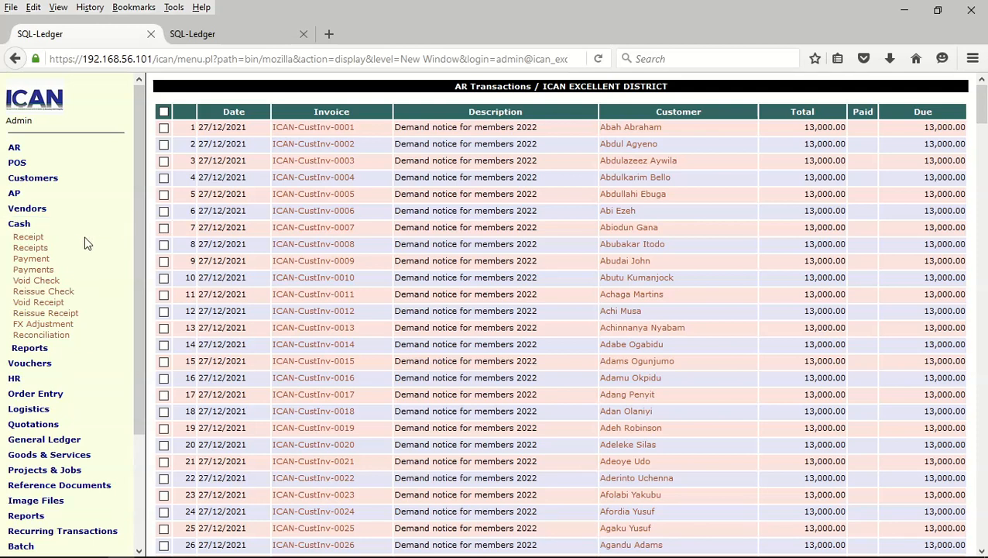
click(21, 238)
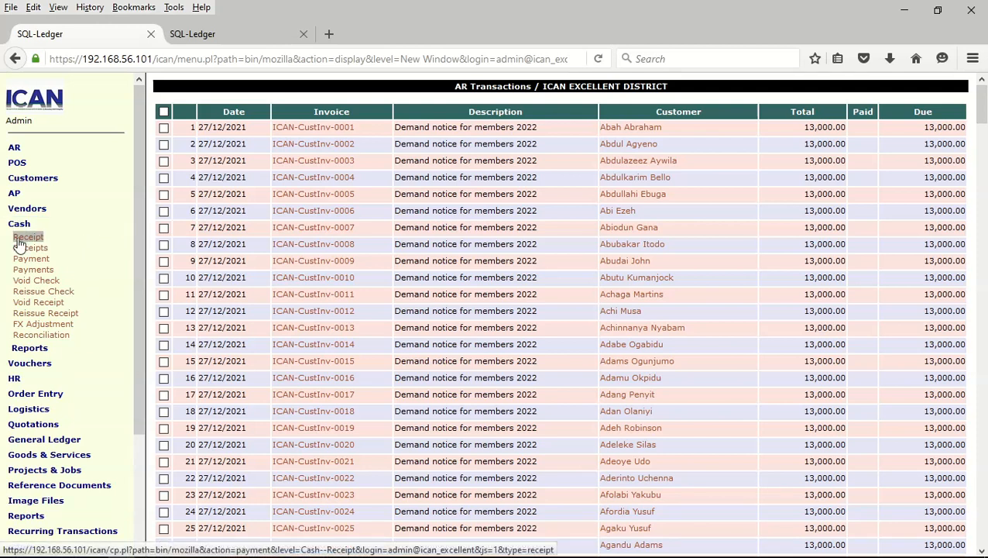
click(26, 247)
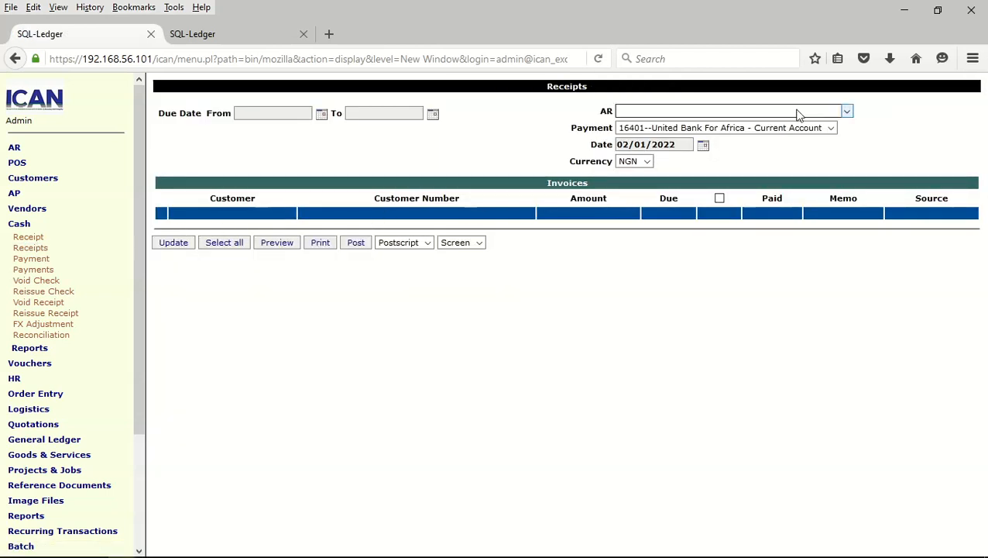
click(847, 111)
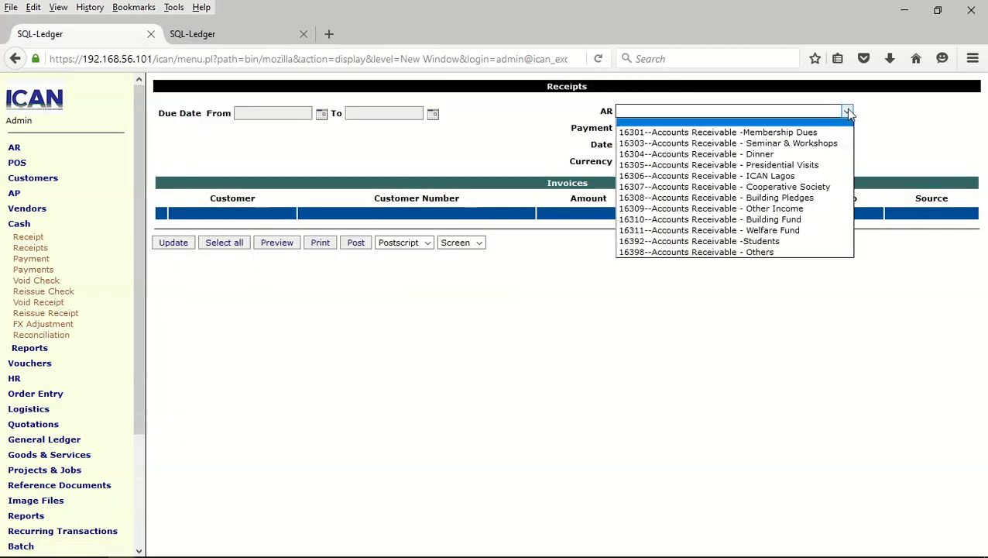
click(803, 132)
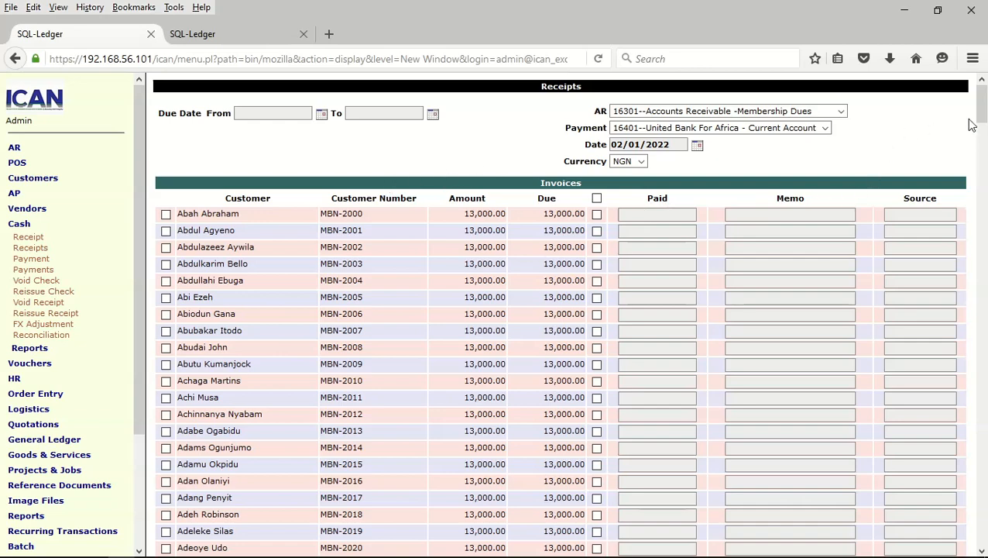
Review the receipts list, then start a single customer Receipt
drag(986, 137, 949, 35)
scroll(331, 233, down, 10)
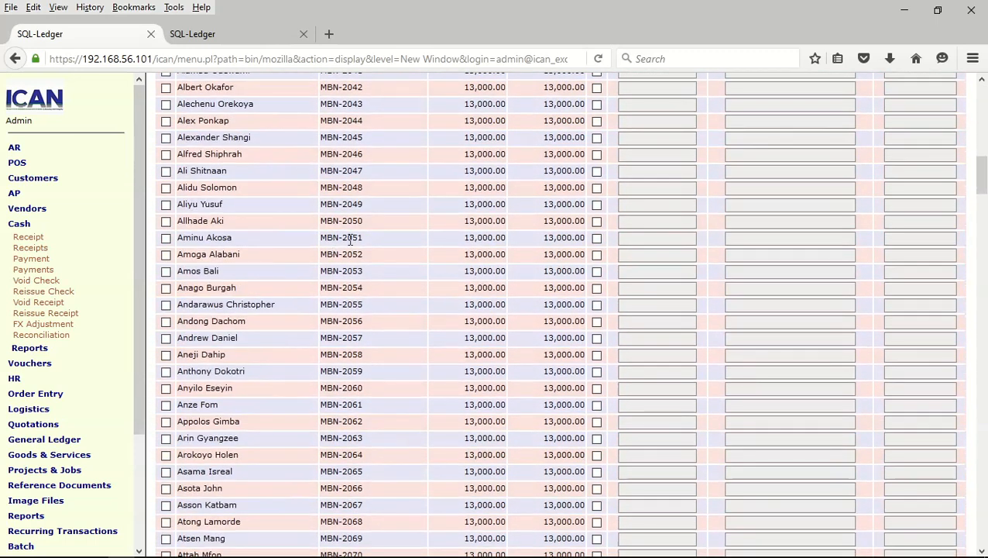
click(32, 239)
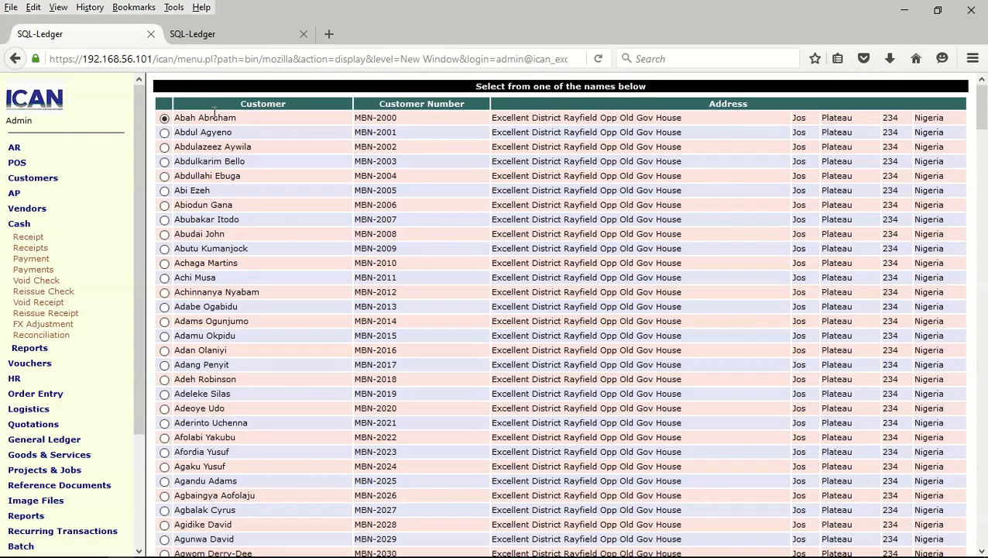
key(Return)
scroll(366, 344, down, 20)
scroll(529, 395, down, 20)
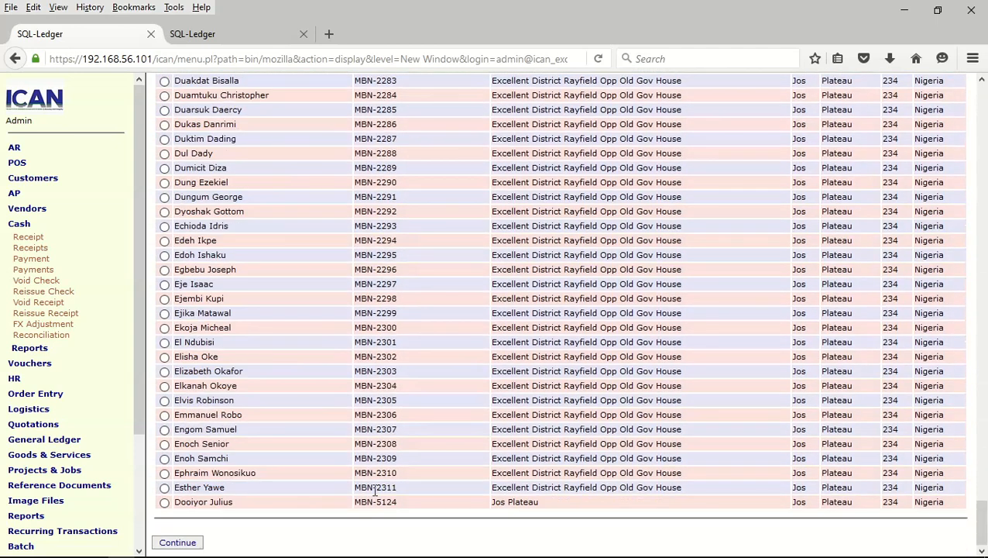
click(186, 542)
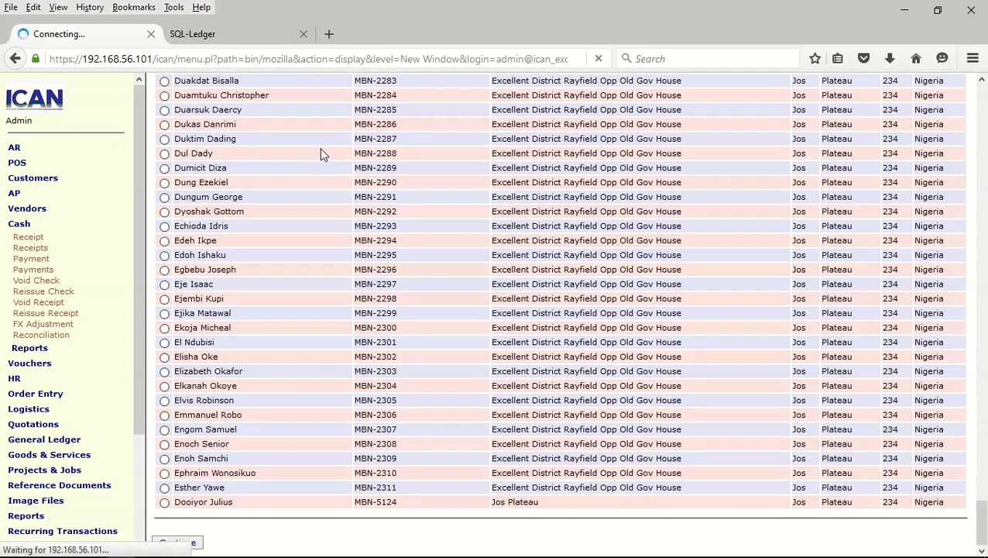
drag(333, 149, 216, 153)
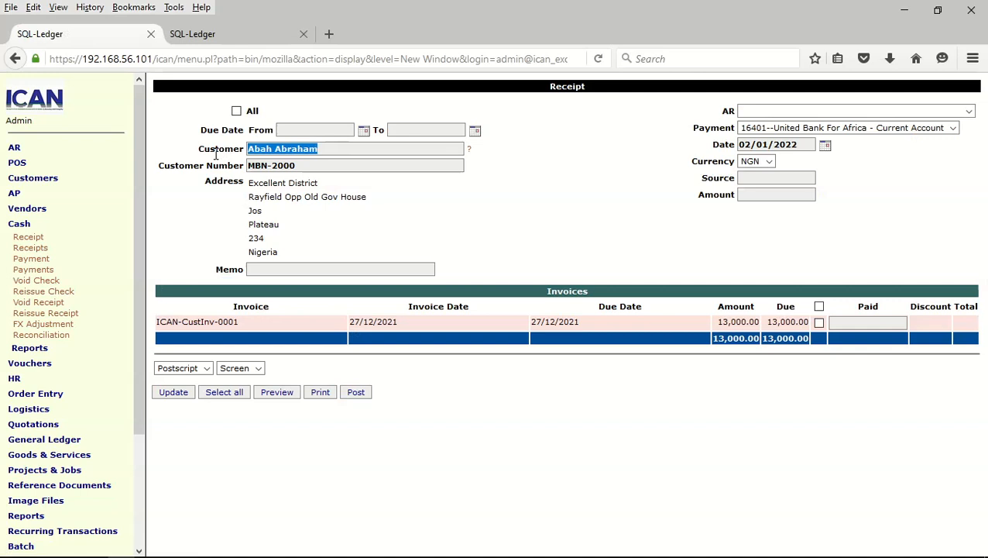
text(D)
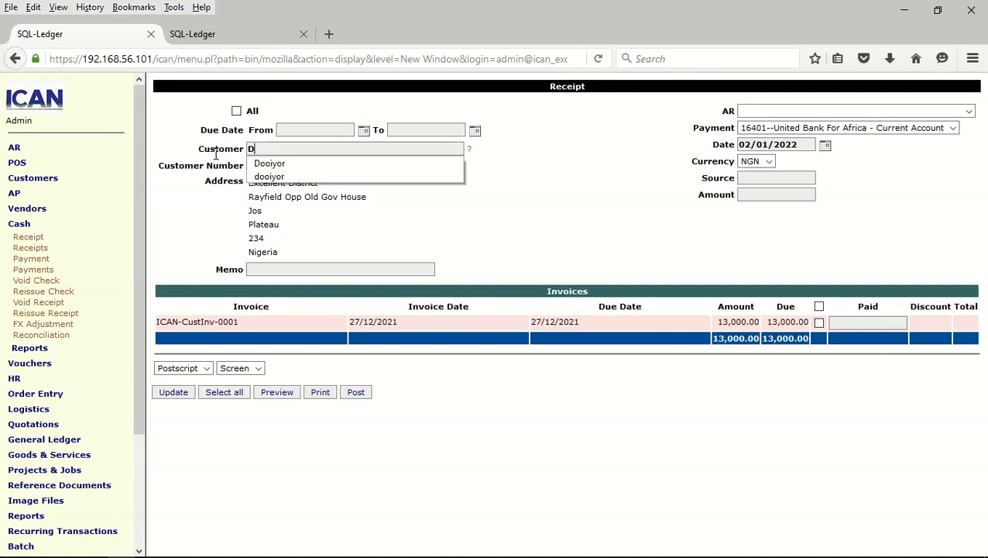
click(260, 166)
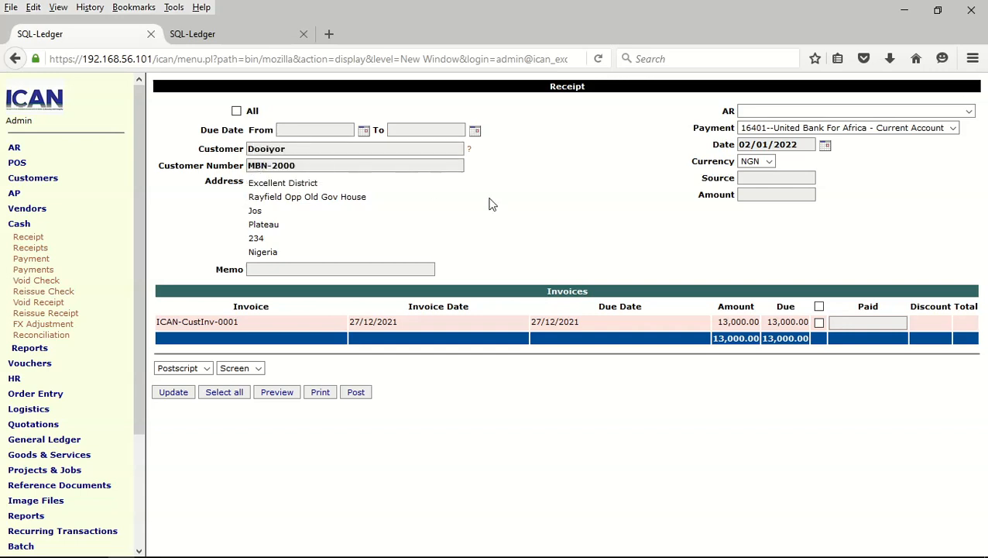
click(969, 112)
click(852, 133)
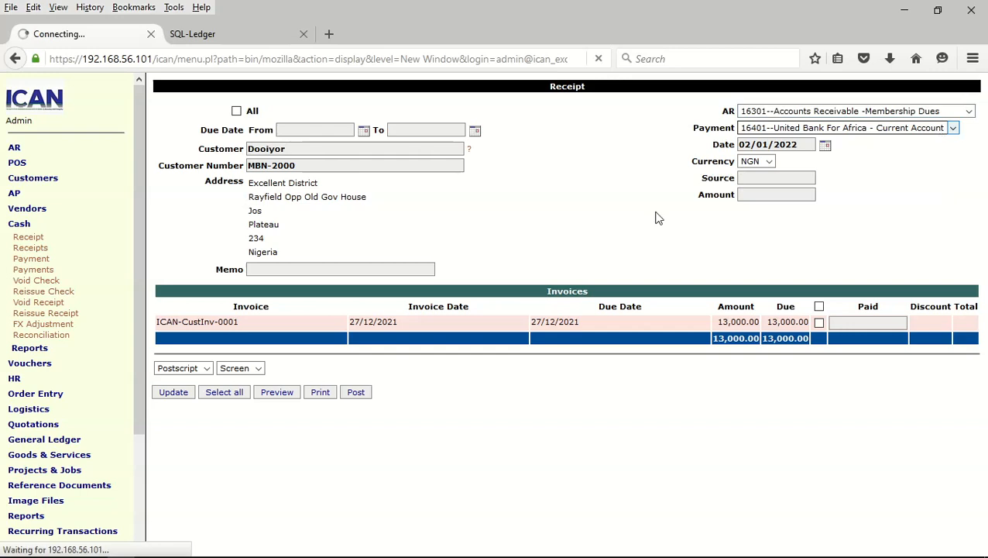
click(170, 381)
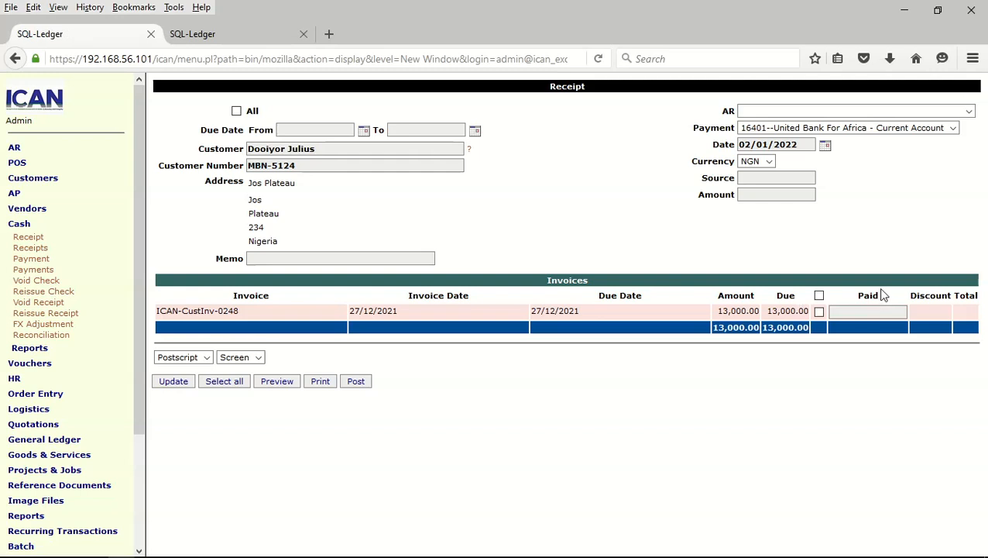
Mark invoice ICAN-CustInv-0248 fully paid against receivables account 16301 Membership Dues
click(819, 296)
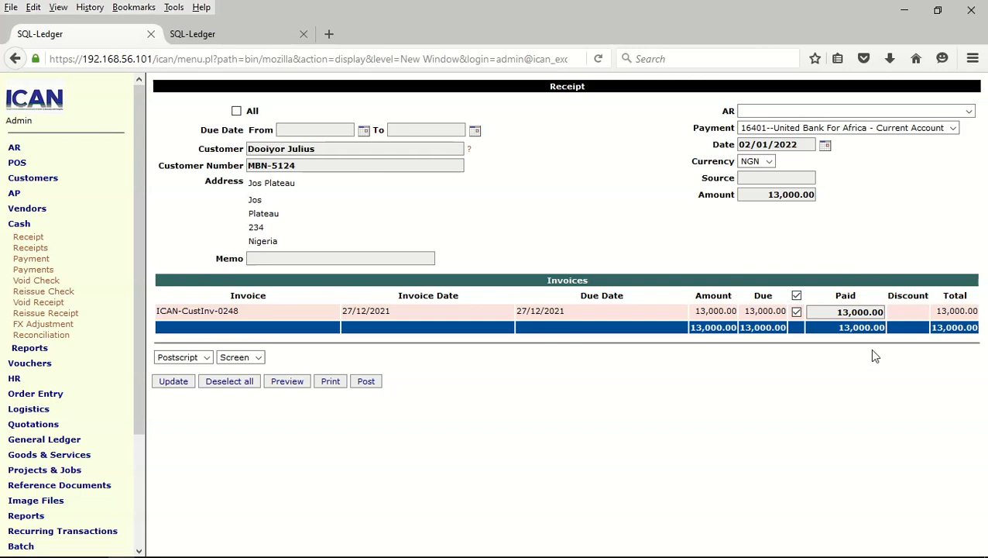
click(969, 111)
click(952, 122)
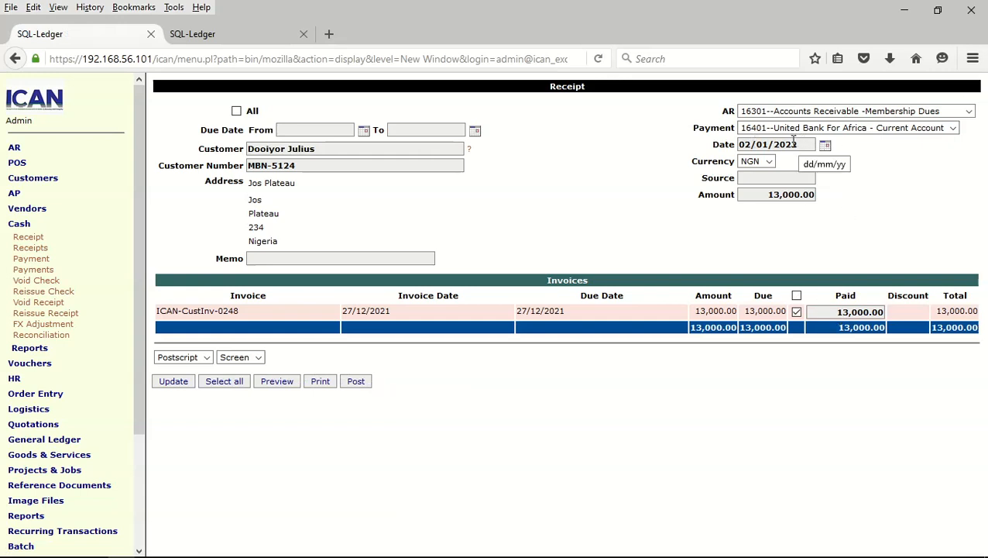
Set source Cash and memo 'Cash received for 2022 Dues', then post the receipt
click(783, 179)
click(756, 193)
click(287, 257)
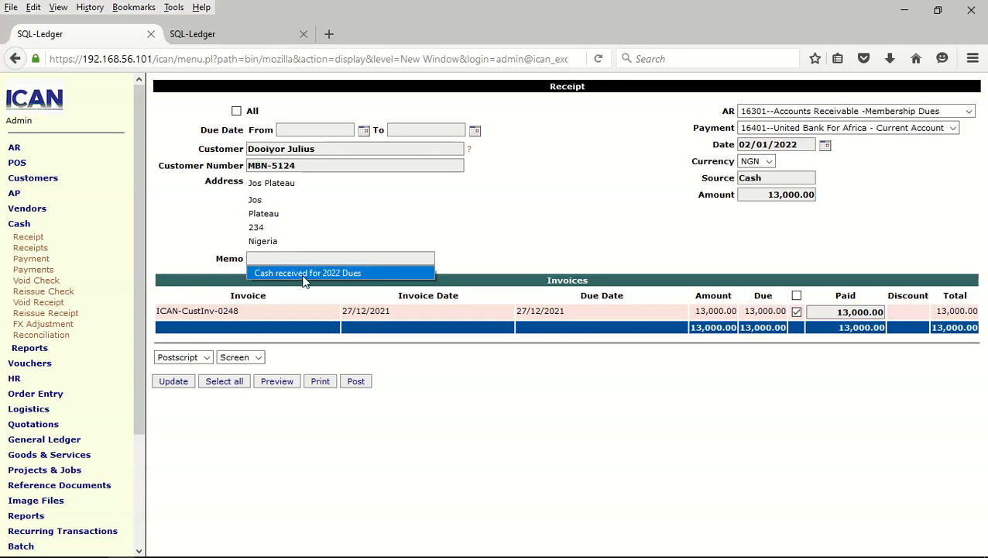
click(305, 274)
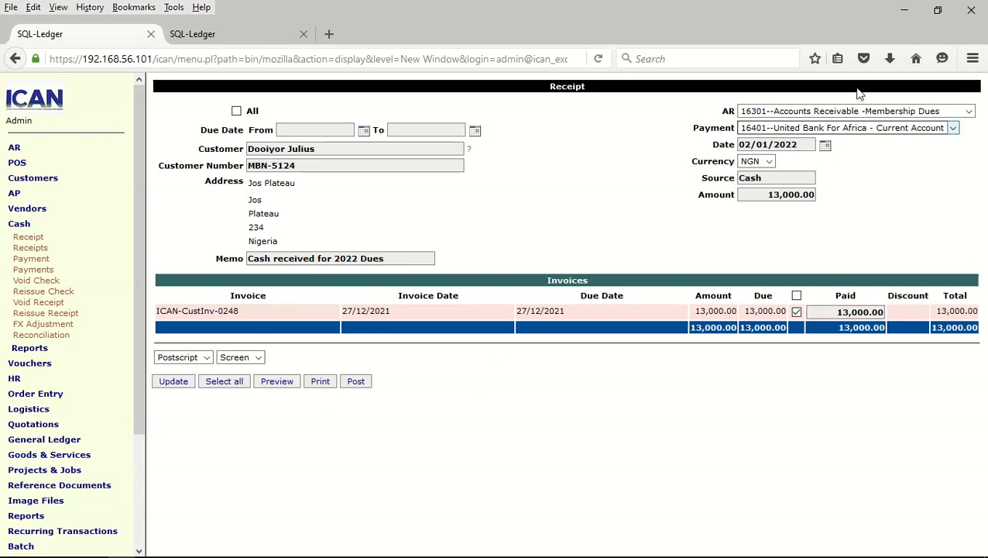
click(353, 379)
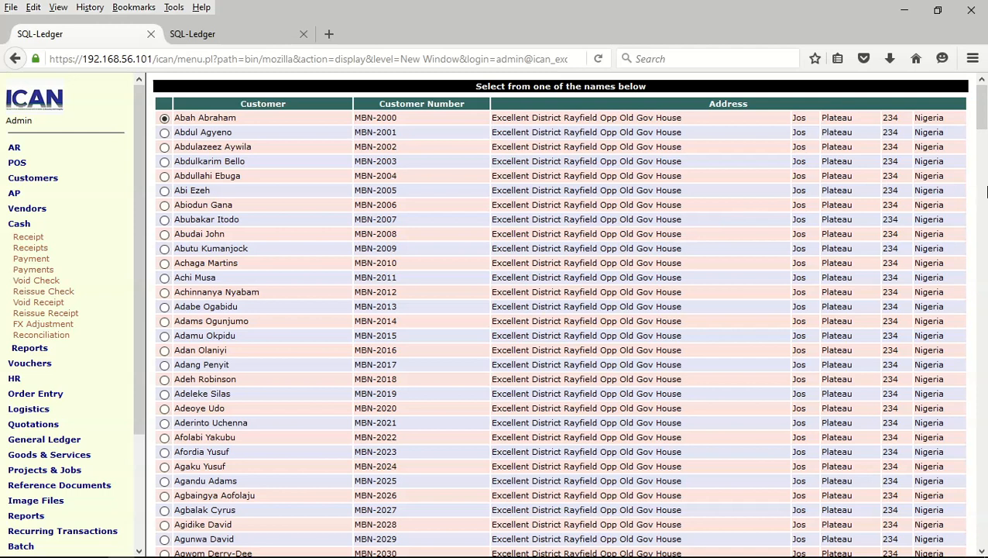
click(24, 153)
Run the AR Transactions report for all invoices, including Due and Date Paid columns
click(47, 220)
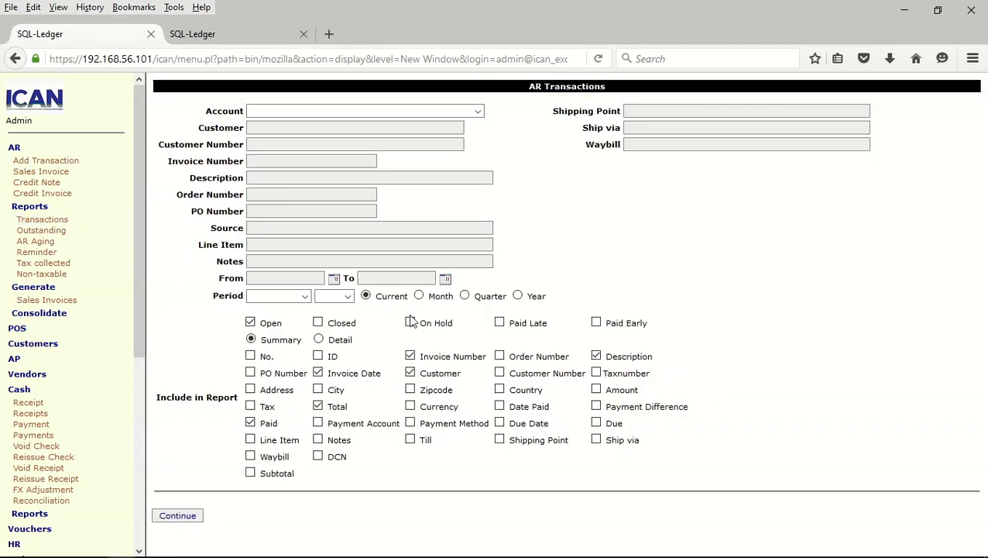
click(251, 324)
click(597, 424)
click(500, 407)
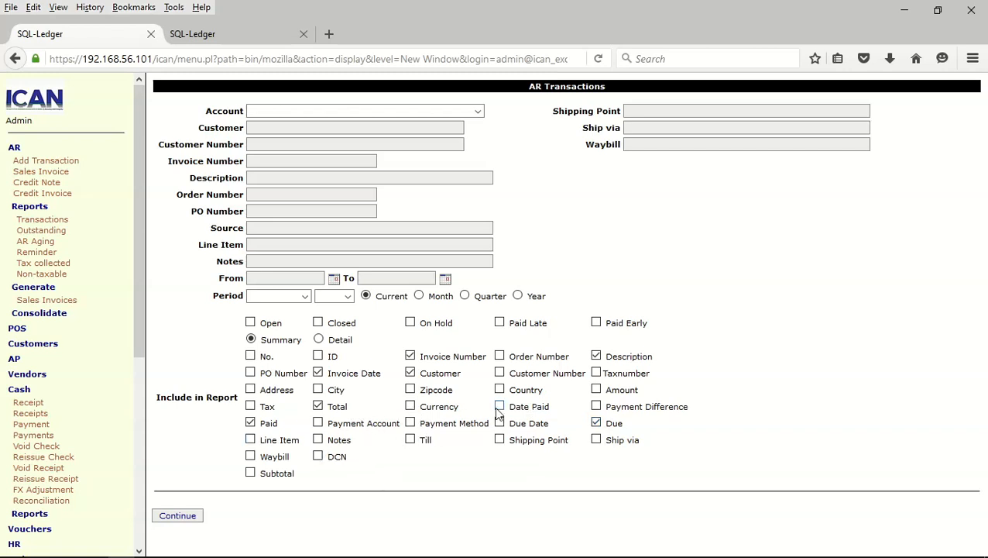
click(195, 519)
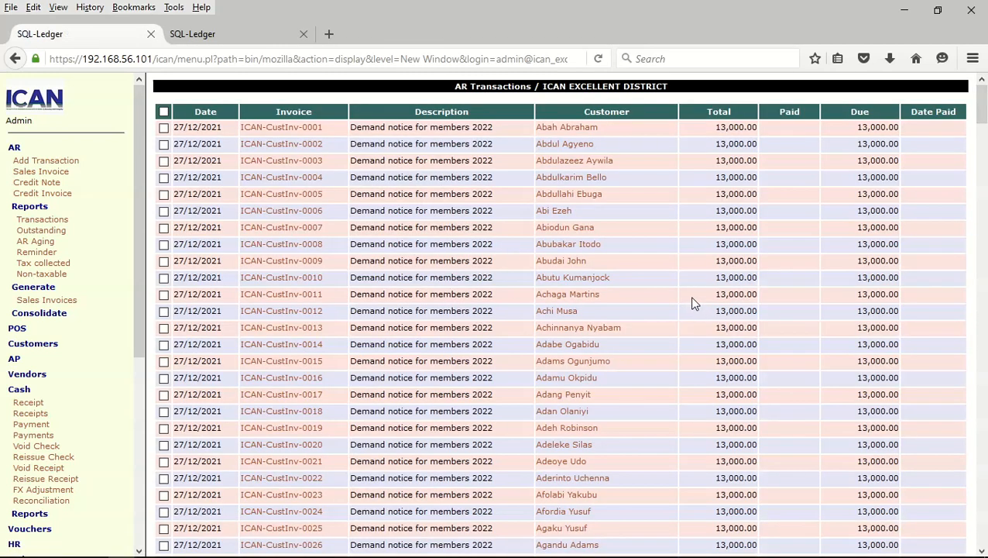
Scroll the report to confirm ICAN-CustInv-0248 paid 13,000.00 on 02/01/2022
scroll(859, 183, down, 20)
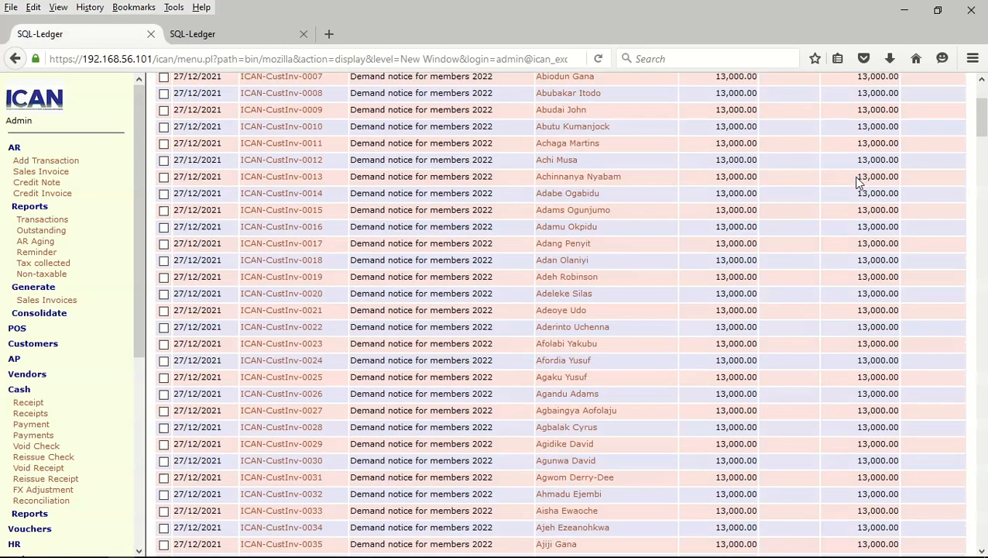
scroll(859, 183, down, 20)
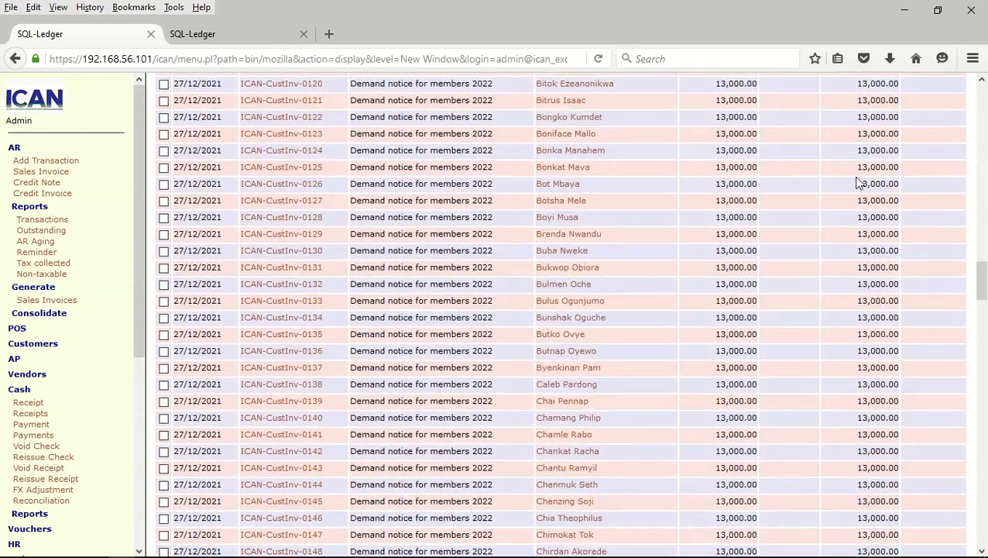
scroll(860, 183, down, 13)
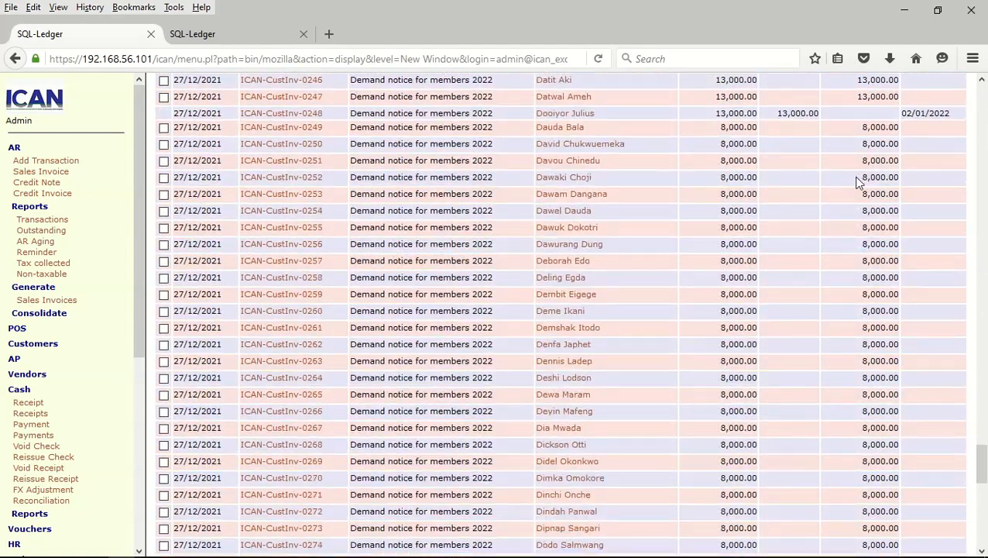
scroll(859, 183, up, 3)
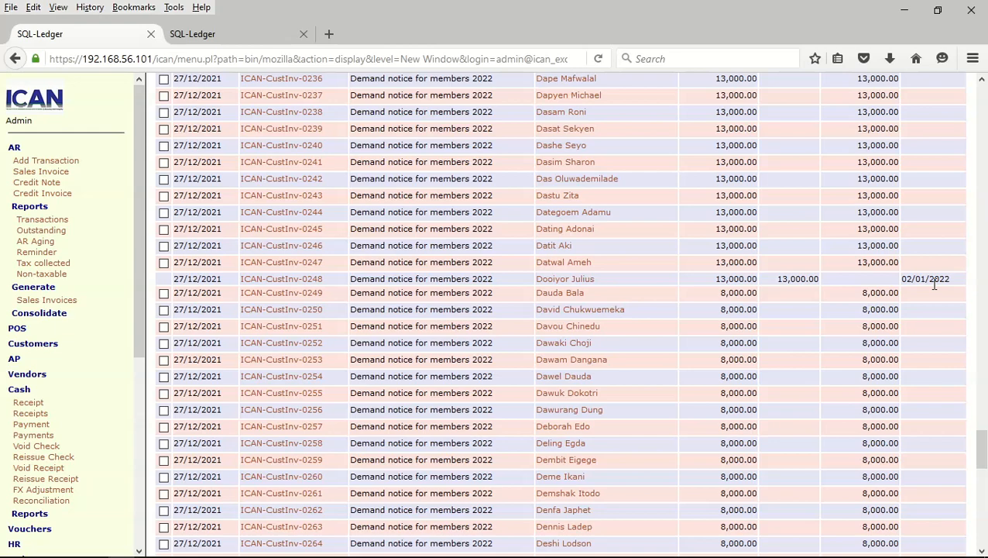
scroll(929, 280, up, 20)
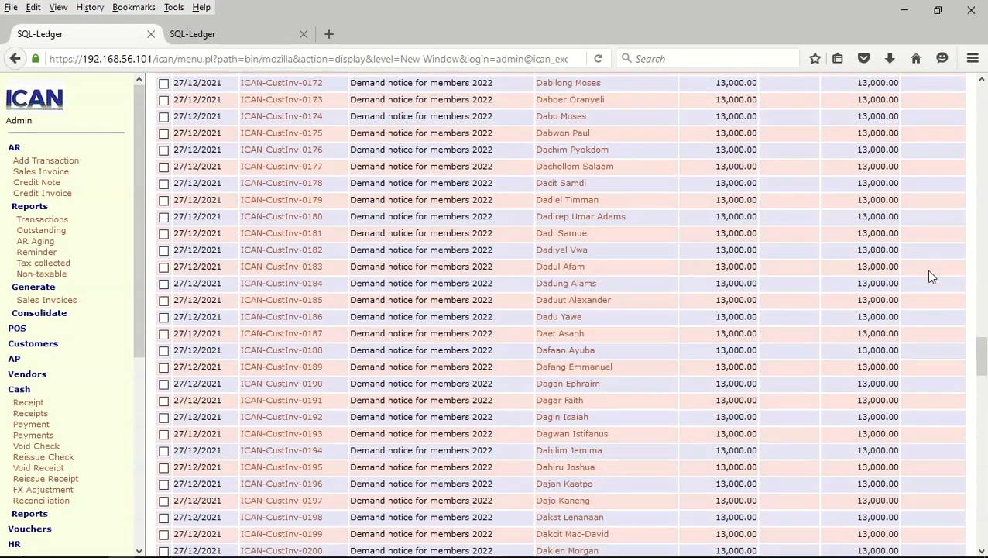
scroll(929, 271, up, 20)
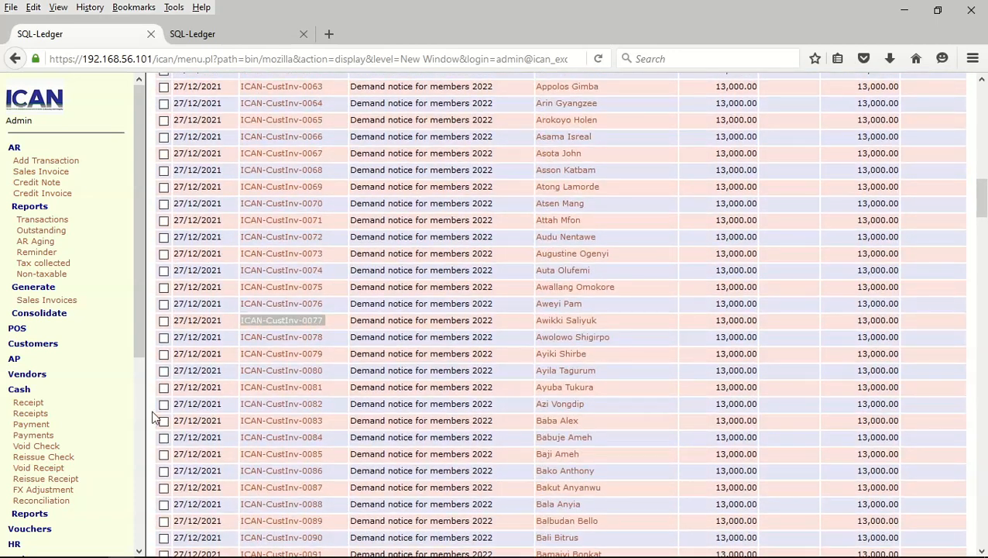
drag(141, 342, 146, 468)
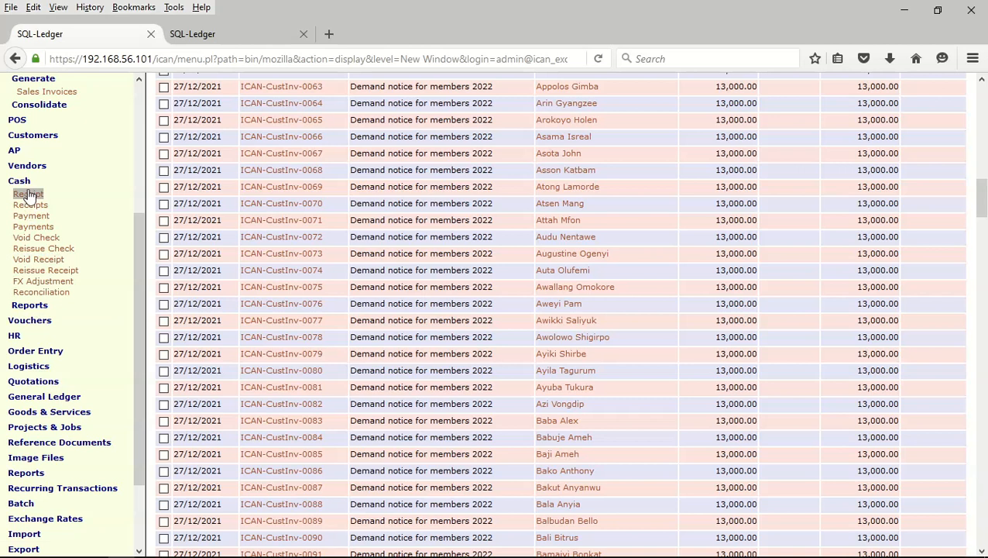
scroll(30, 190, up, 1)
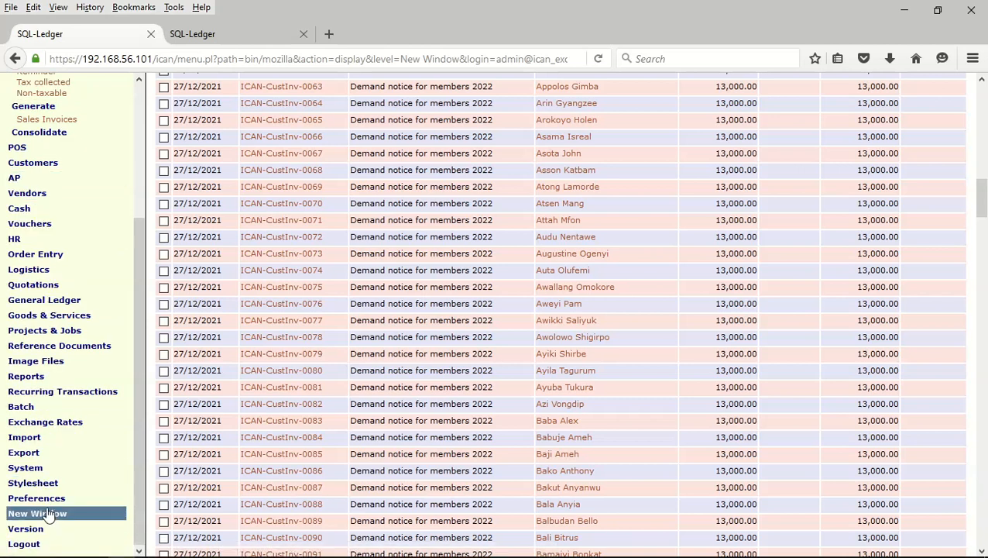
Generate the trial balance, with debits and credits both at 3,757,000.00
click(25, 376)
click(31, 400)
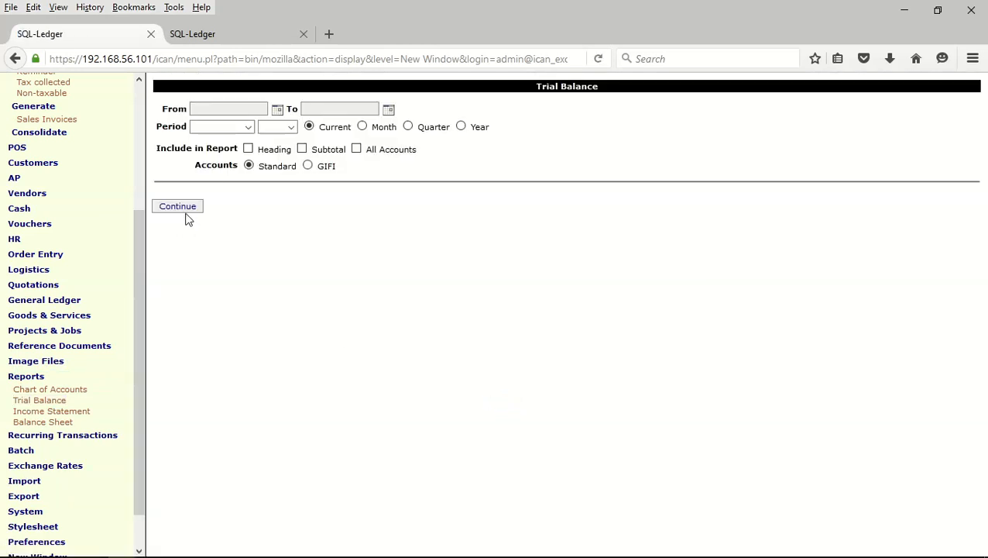
click(186, 208)
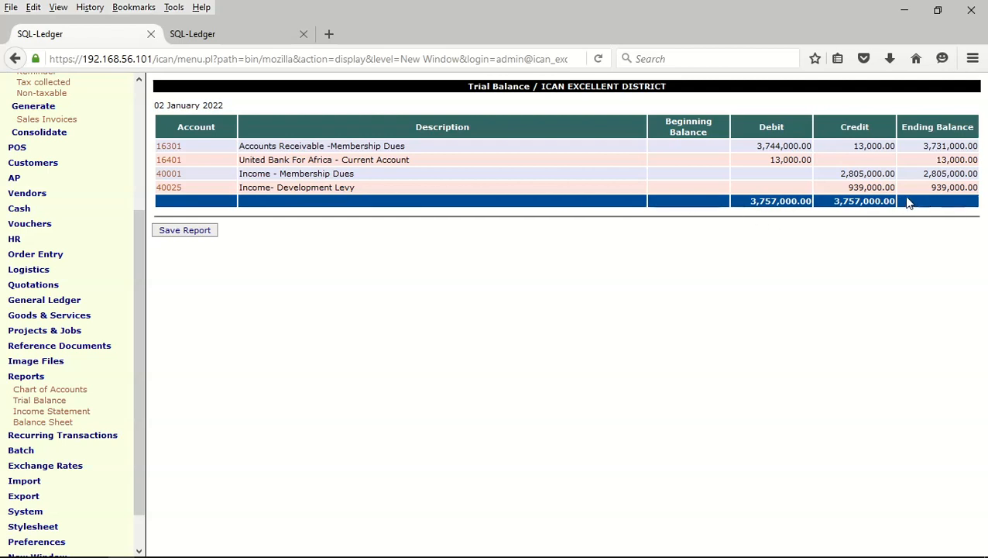
Review the income statement (3,744,000.00 income) in standard and template layouts, then open Balance Sheet options
click(71, 413)
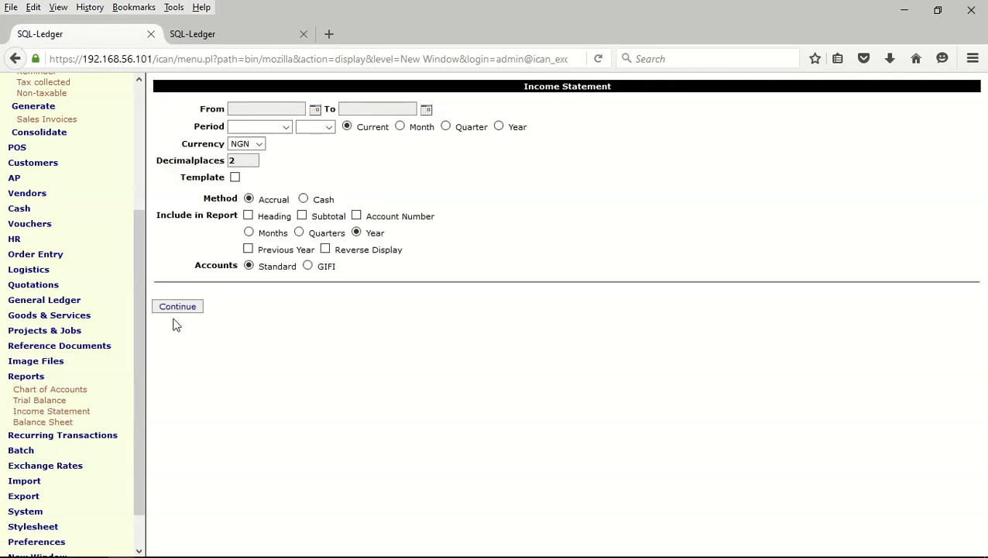
click(177, 307)
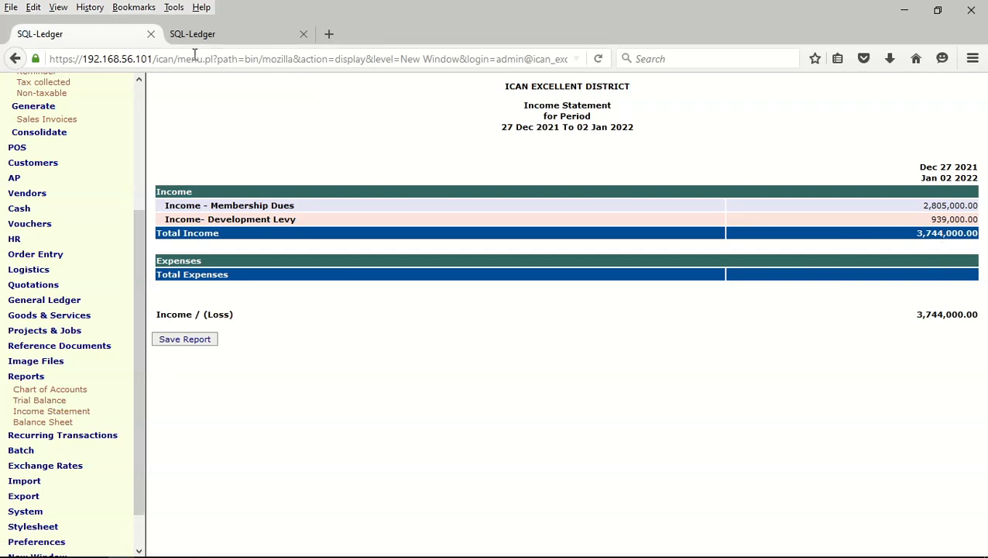
click(14, 58)
click(235, 176)
click(194, 309)
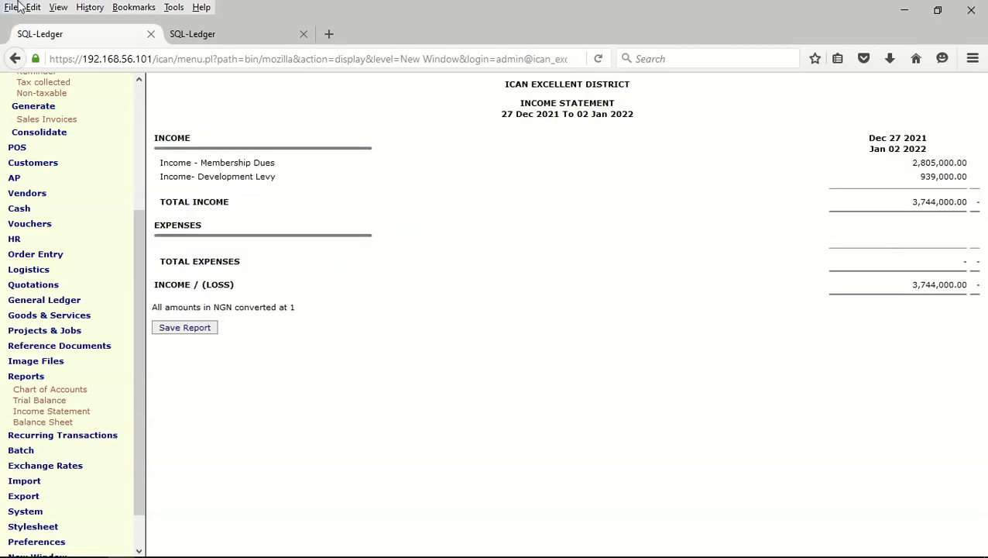
click(16, 60)
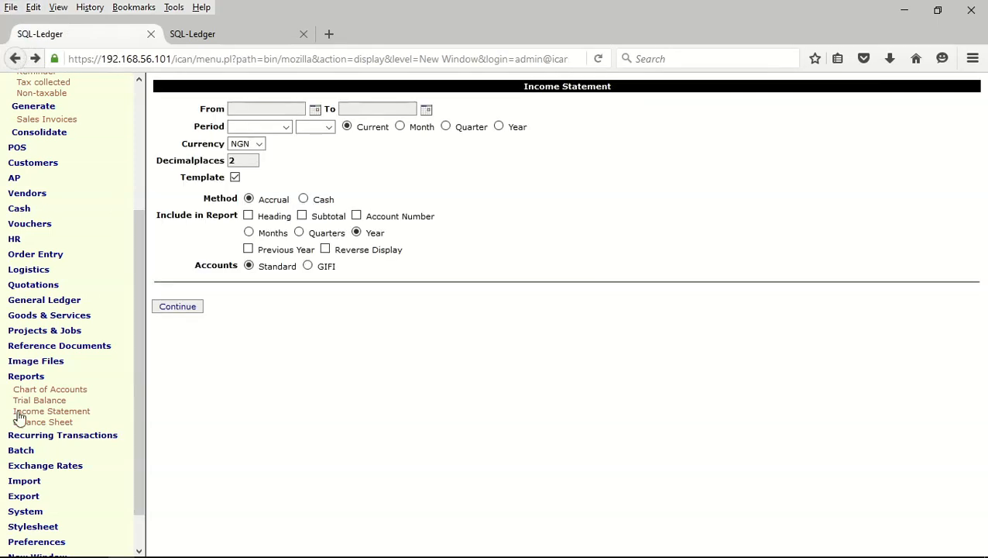
click(40, 423)
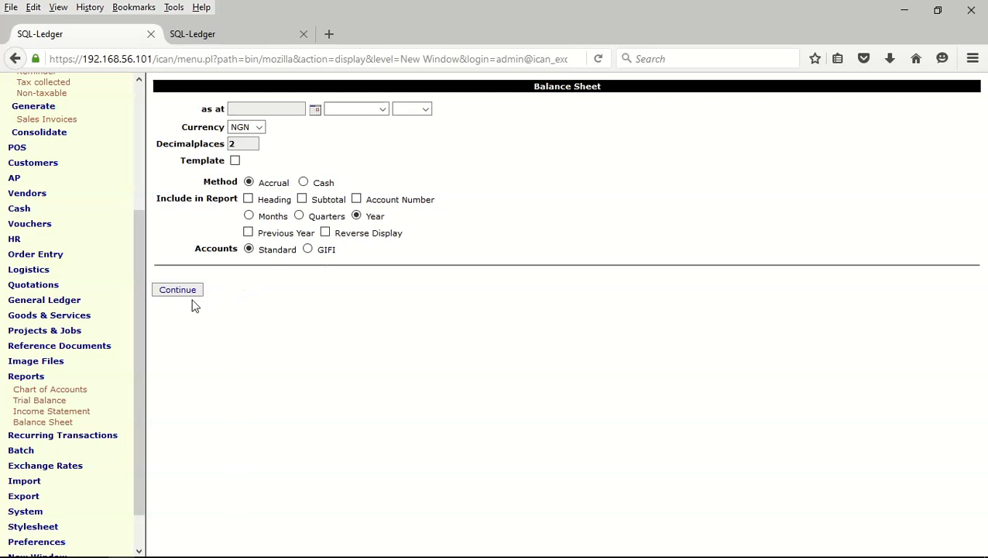
Run the balance sheet as at 02 Jan 2022 (assets 3,744,000.00) and expand the Cash menu
click(177, 290)
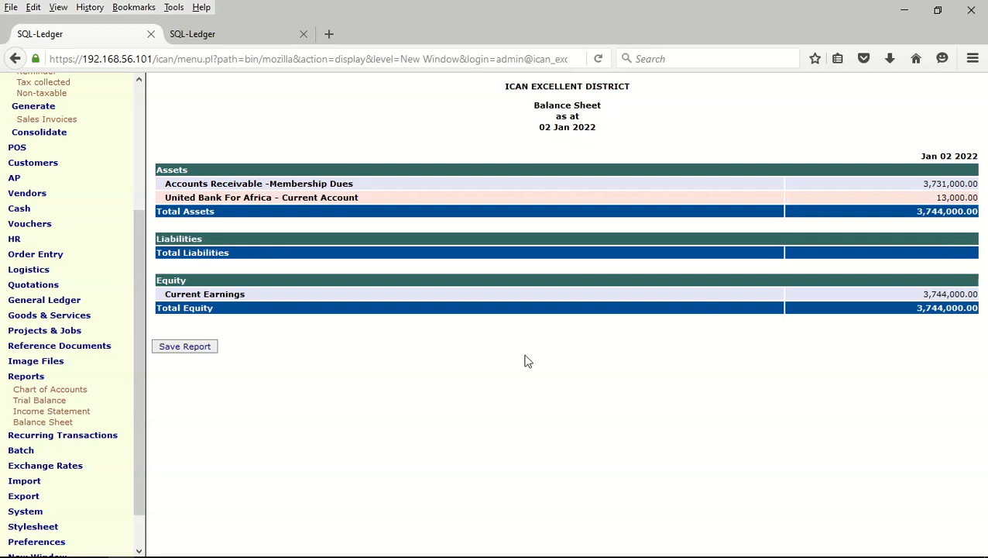
drag(140, 407, 148, 258)
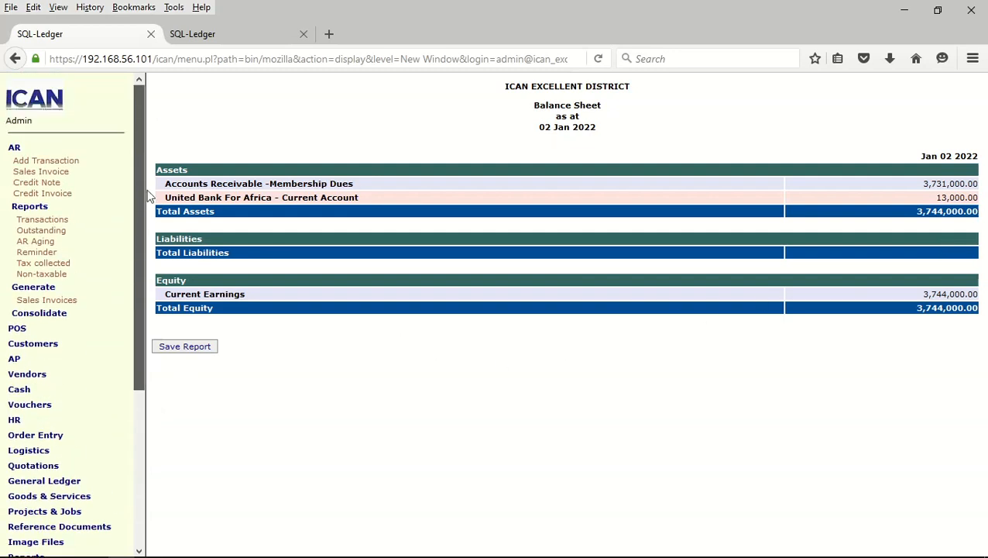
click(69, 208)
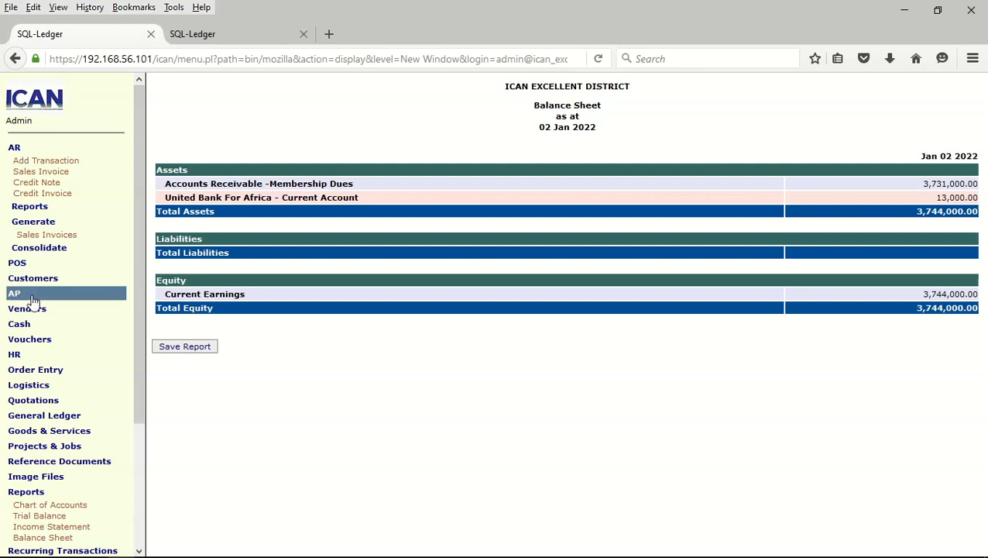
click(29, 325)
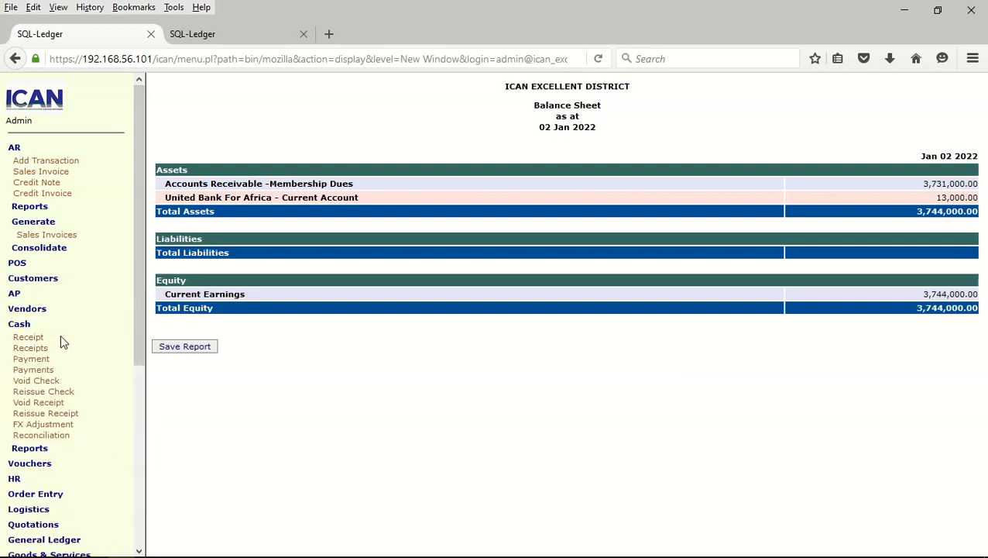
Open Cash Receipts for AR 16301 Membership Dues and mark every invoice fully paid
click(28, 350)
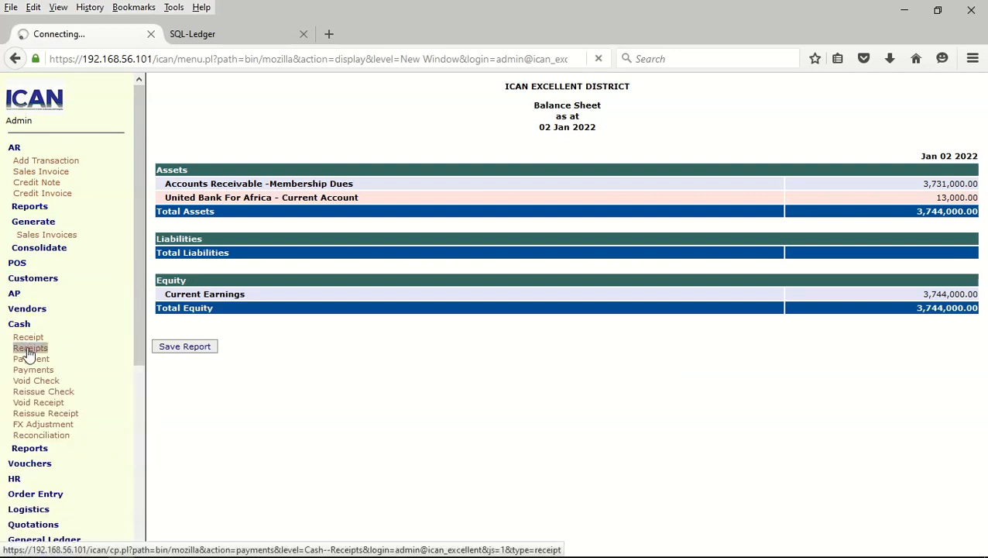
click(849, 112)
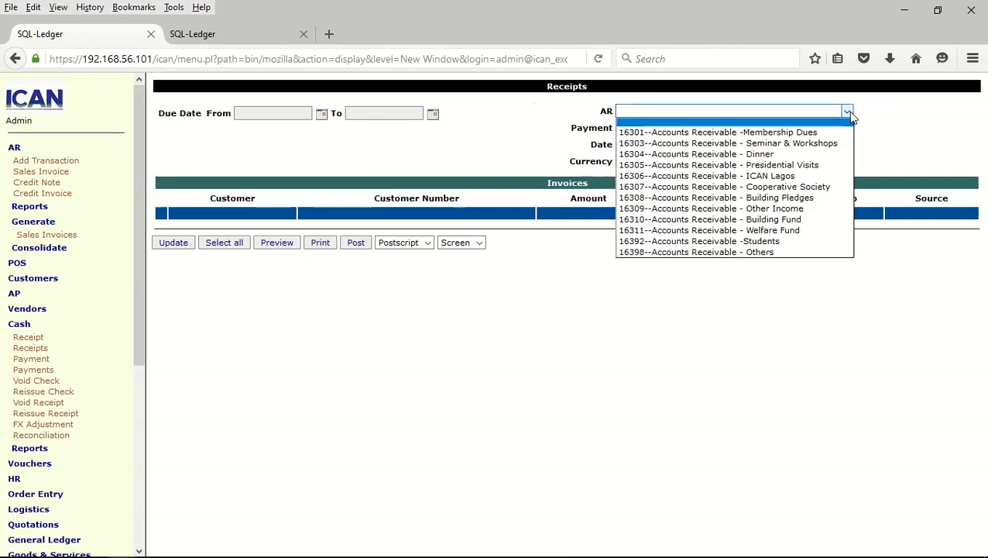
click(840, 130)
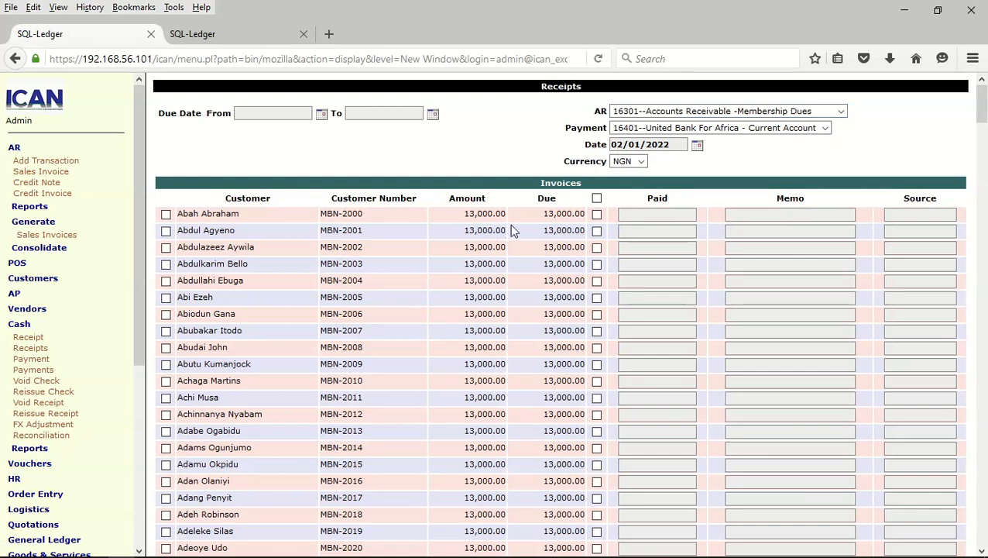
click(597, 199)
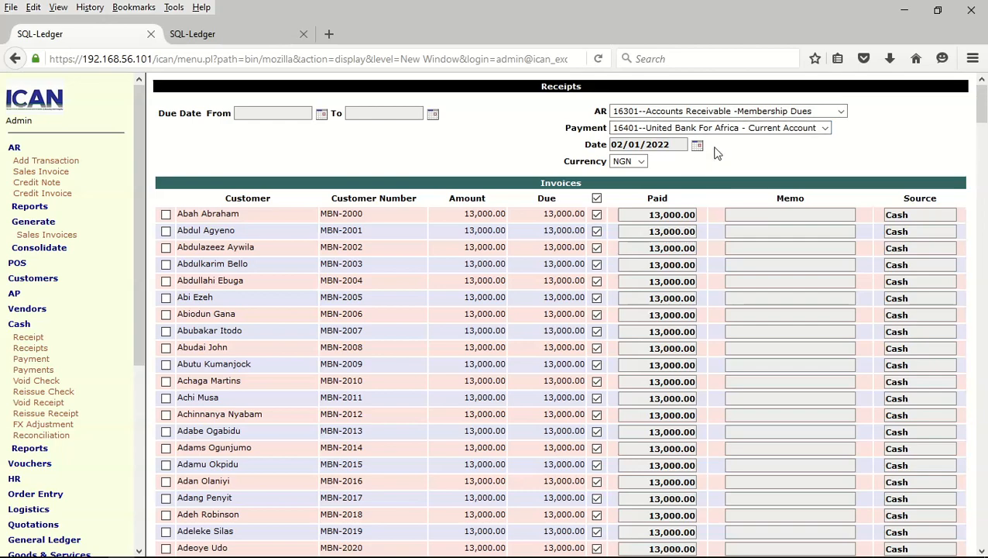
Receive the payments into 16402 Fidelity Bank Plc savings, totalling 3,731,000.00
drag(981, 108, 915, 94)
click(825, 129)
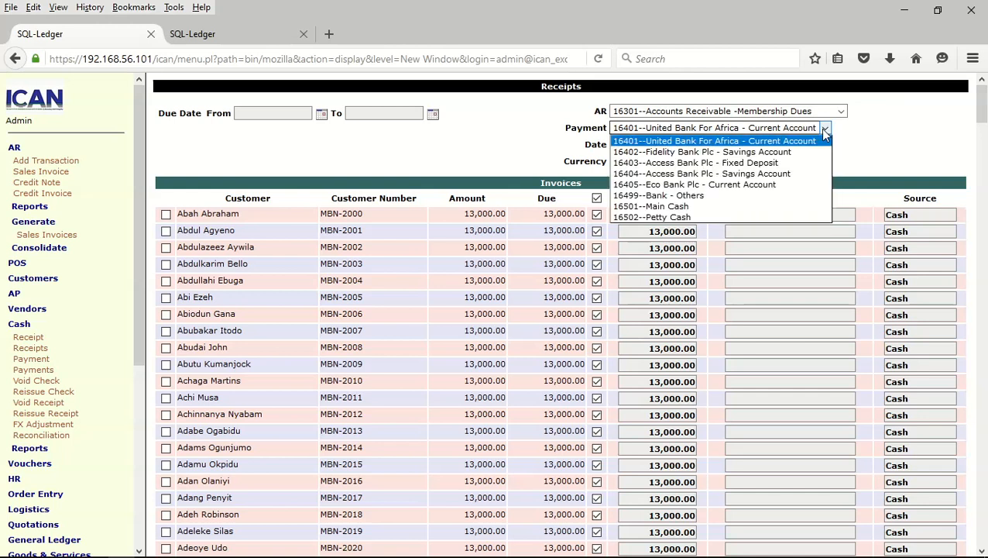
click(774, 152)
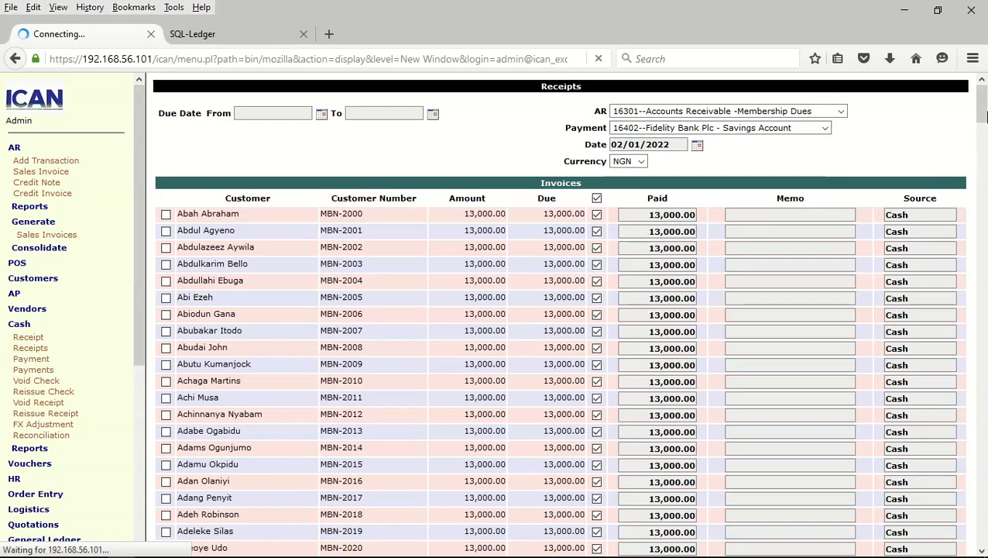
drag(982, 110, 946, 81)
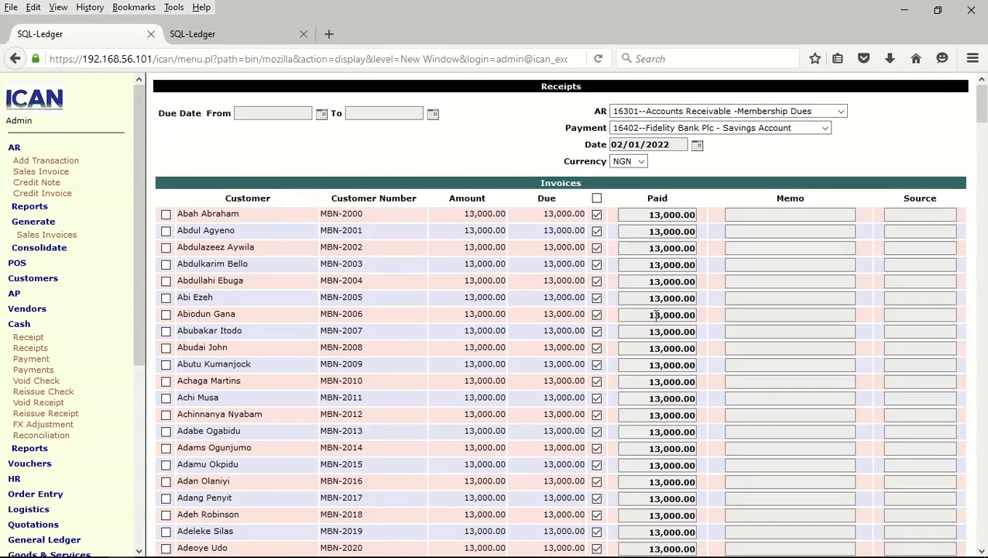
scroll(656, 316, down, 8)
drag(982, 154, 981, 542)
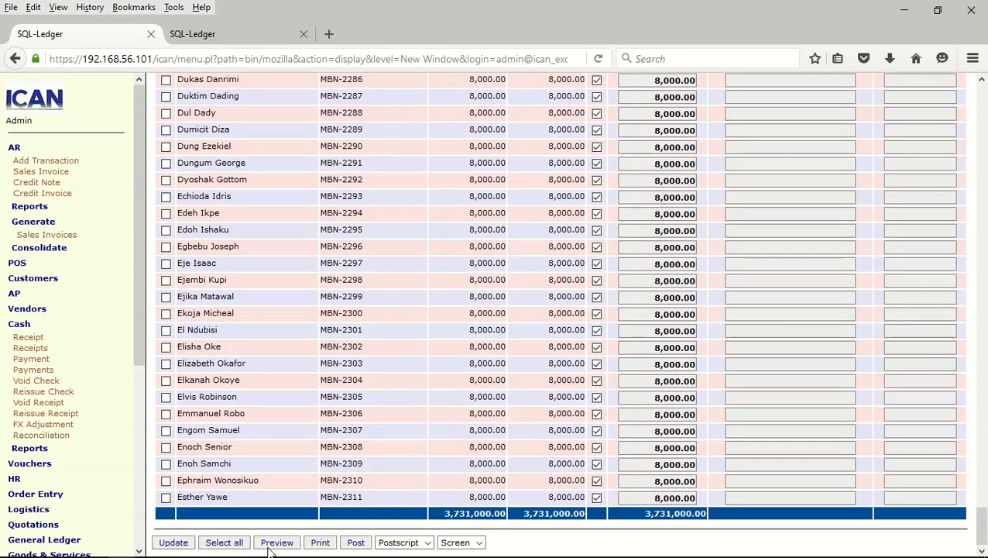
Post every ticked membership-dues receipt through MBN-2311 and reset to an empty receipts form
click(356, 547)
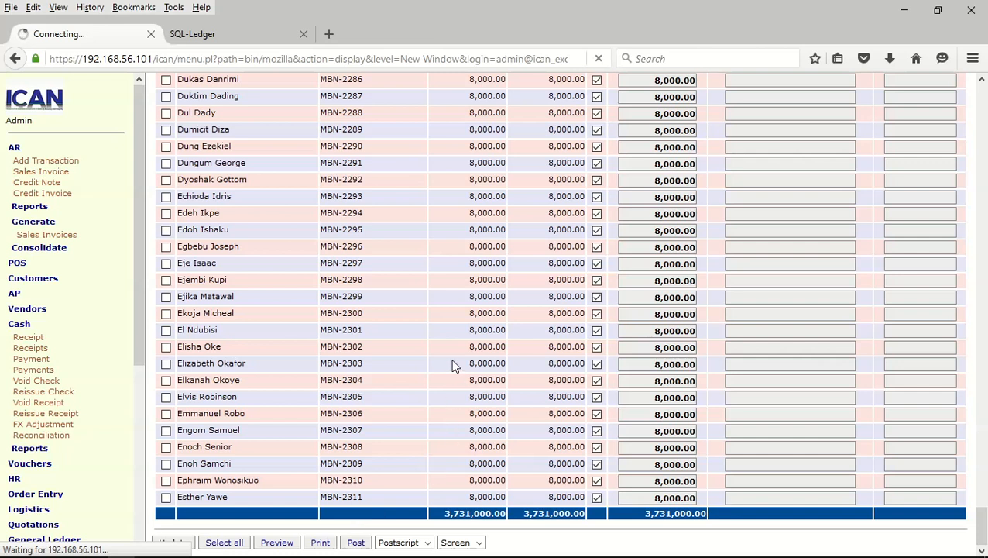
scroll(400, 321, down, 20)
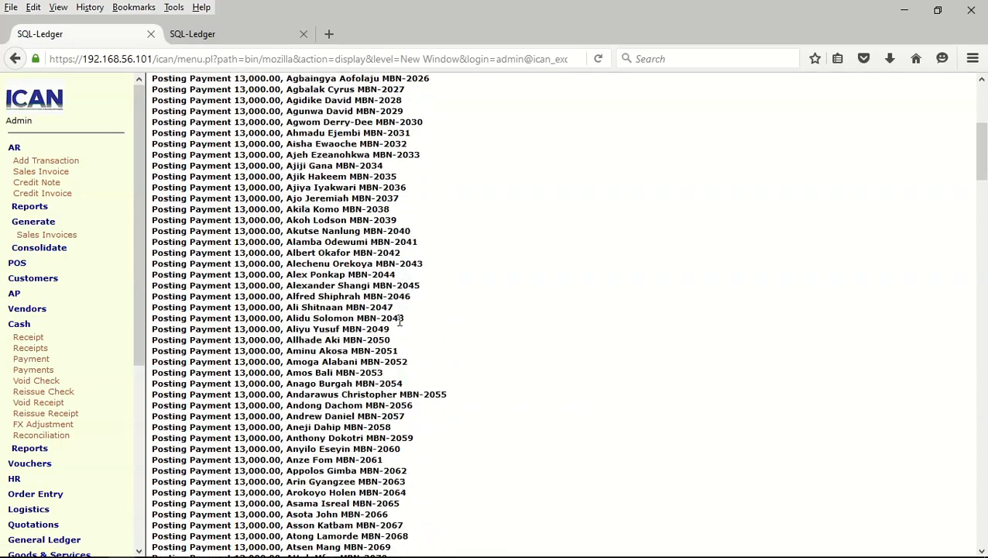
scroll(401, 320, down, 20)
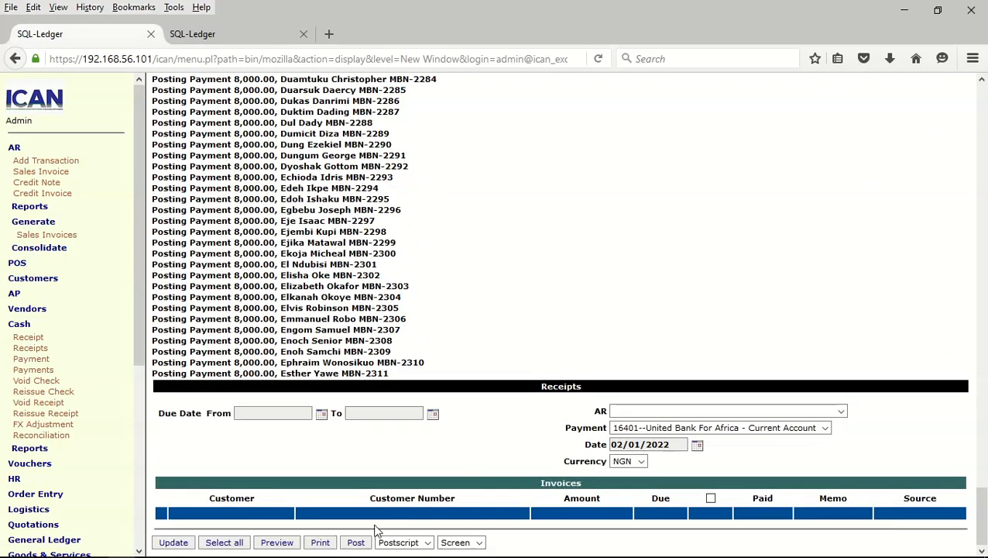
click(356, 542)
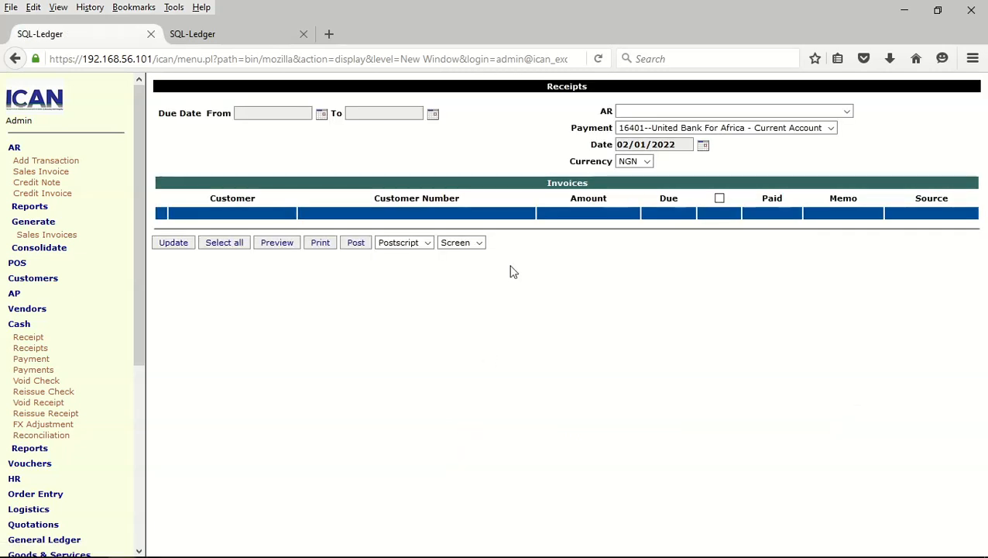
Generate the trial balance to 02 January 2022, totalling 7,488,000.00 on each side
click(25, 325)
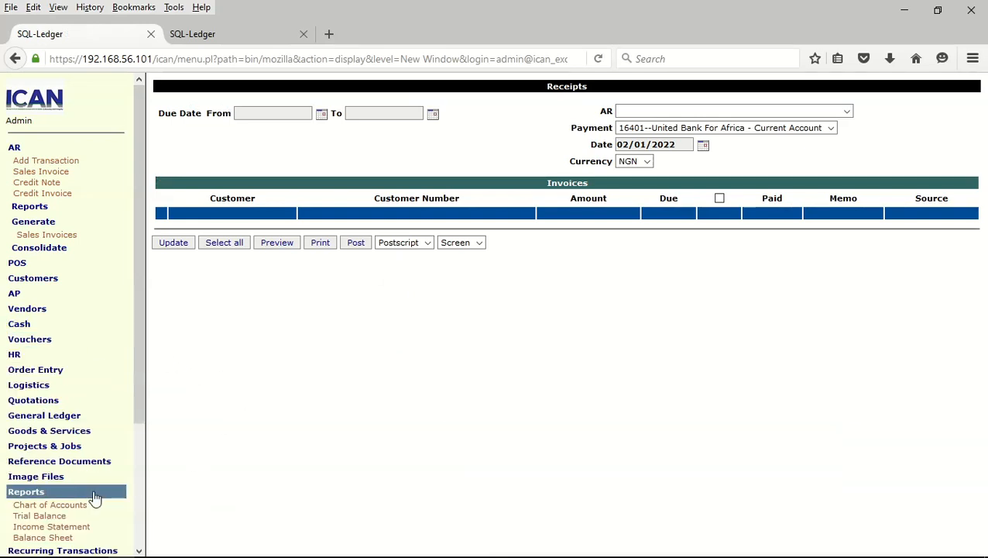
click(42, 516)
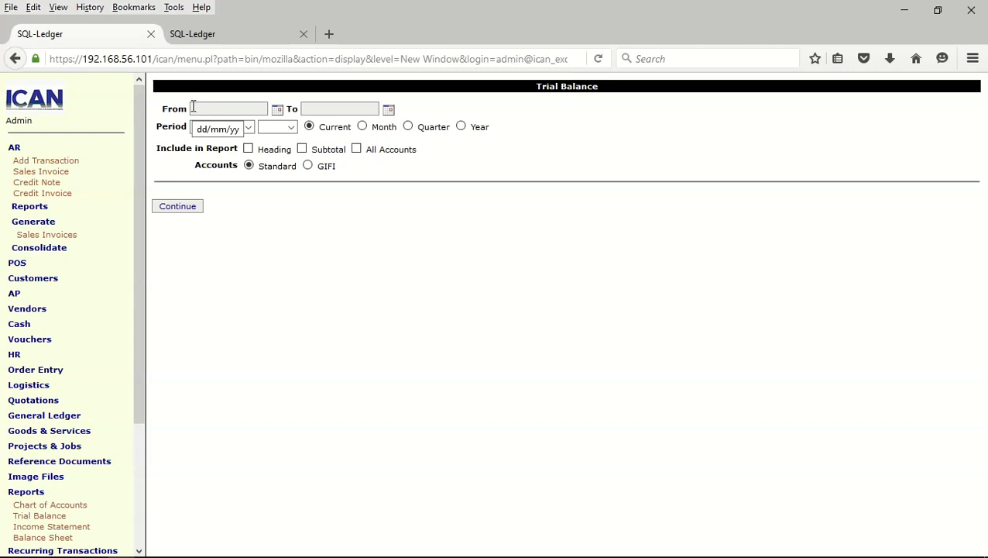
click(349, 107)
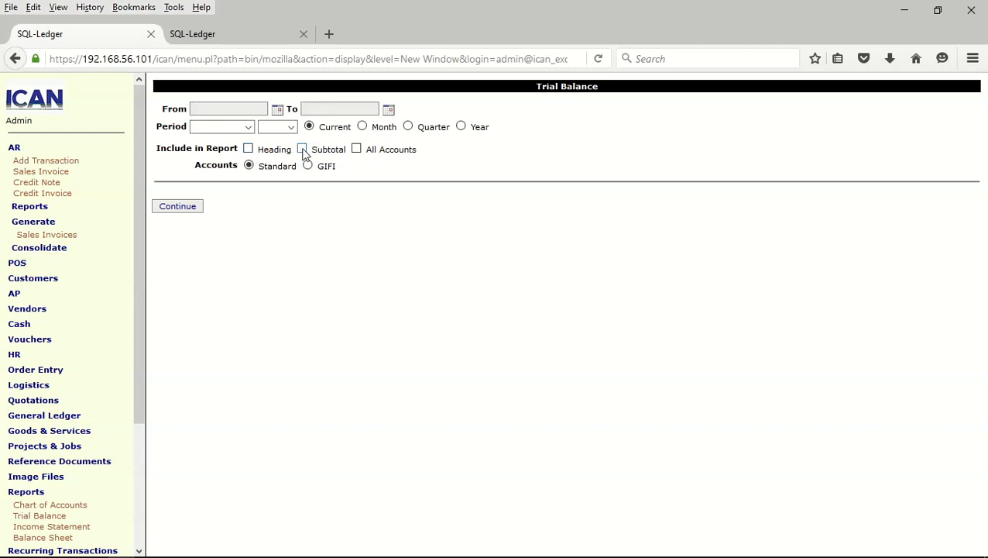
click(182, 211)
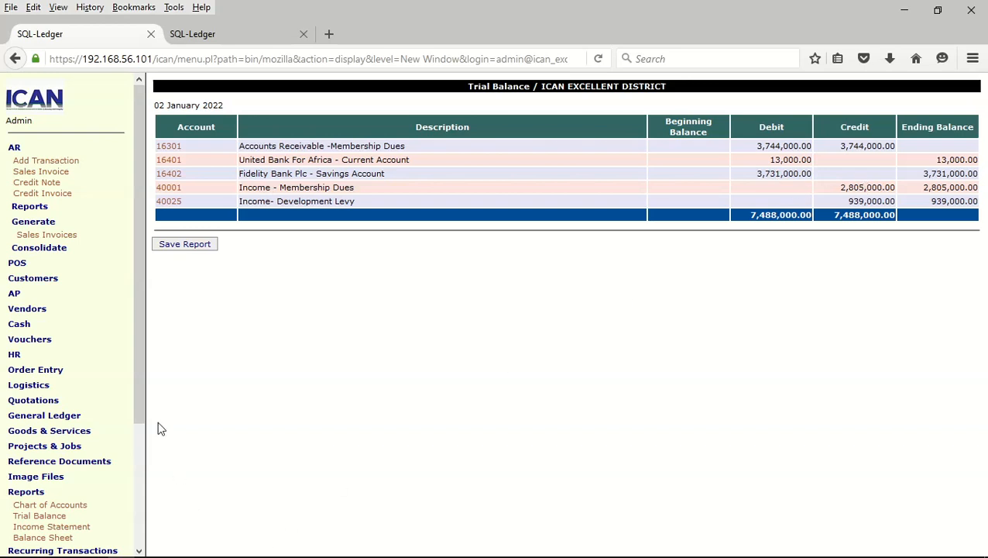
drag(142, 395, 158, 469)
Generate the standard balance sheet showing 3,744,000.00 total assets
click(44, 452)
click(184, 292)
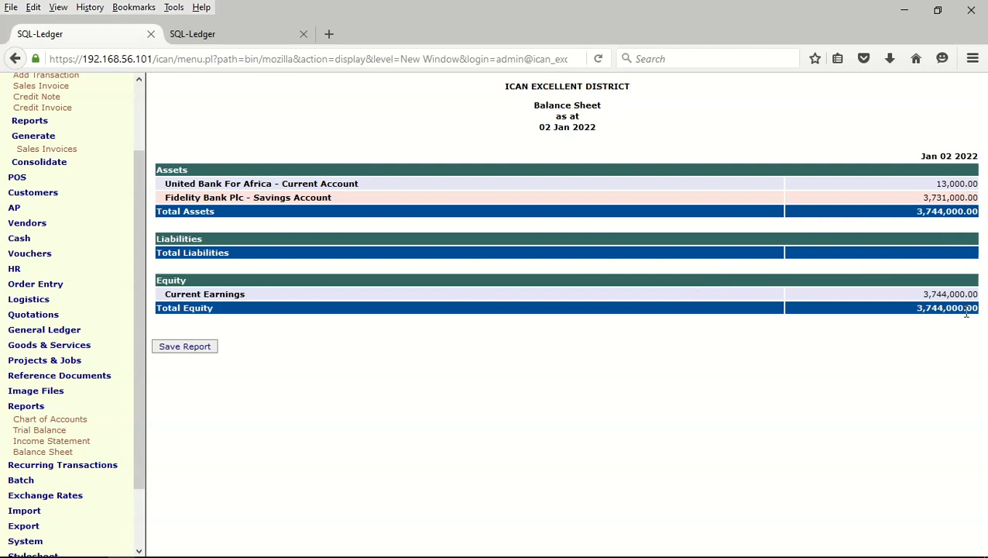
click(15, 58)
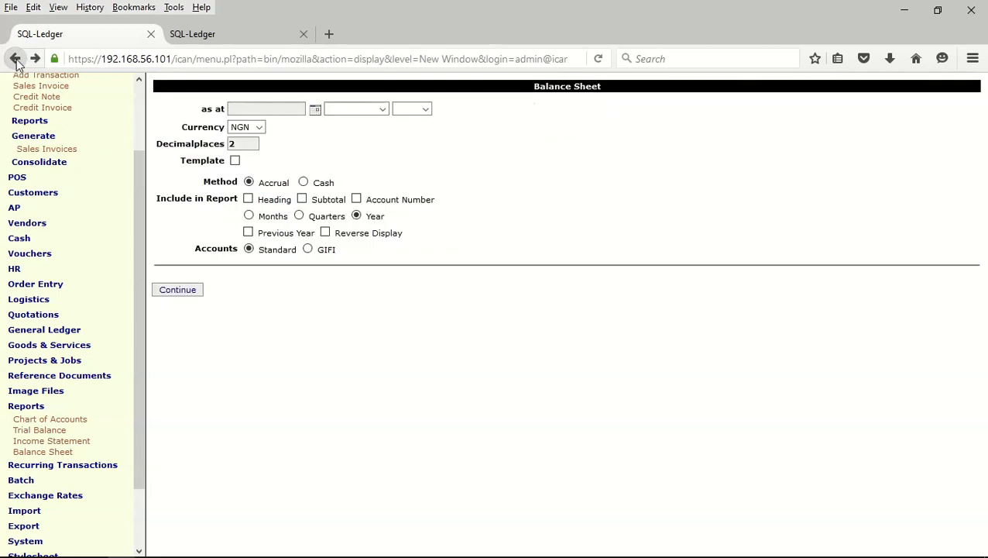
Rerun the balance sheet in template layout with a Jan 02 2021 previous-year column
click(235, 160)
click(247, 232)
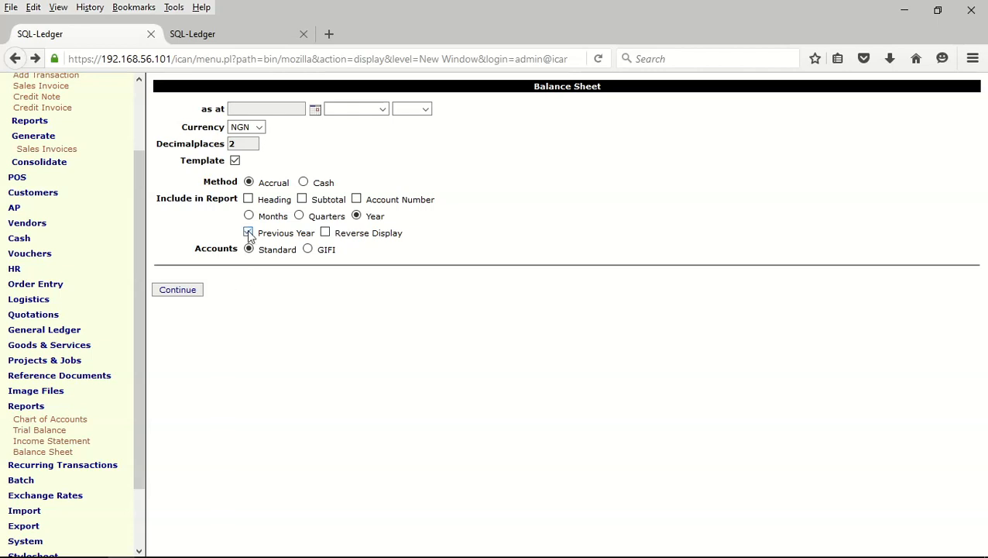
click(185, 292)
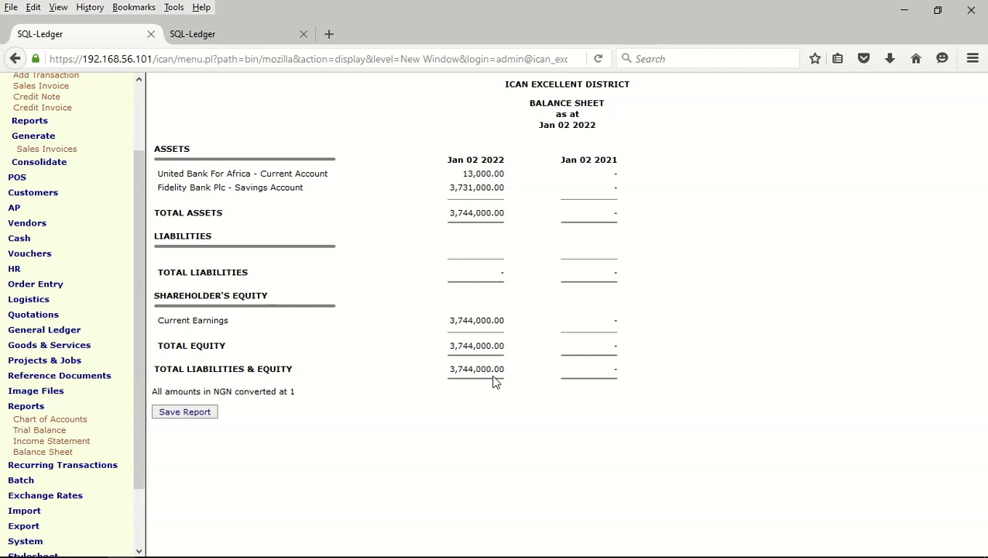
drag(139, 179, 142, 108)
click(33, 151)
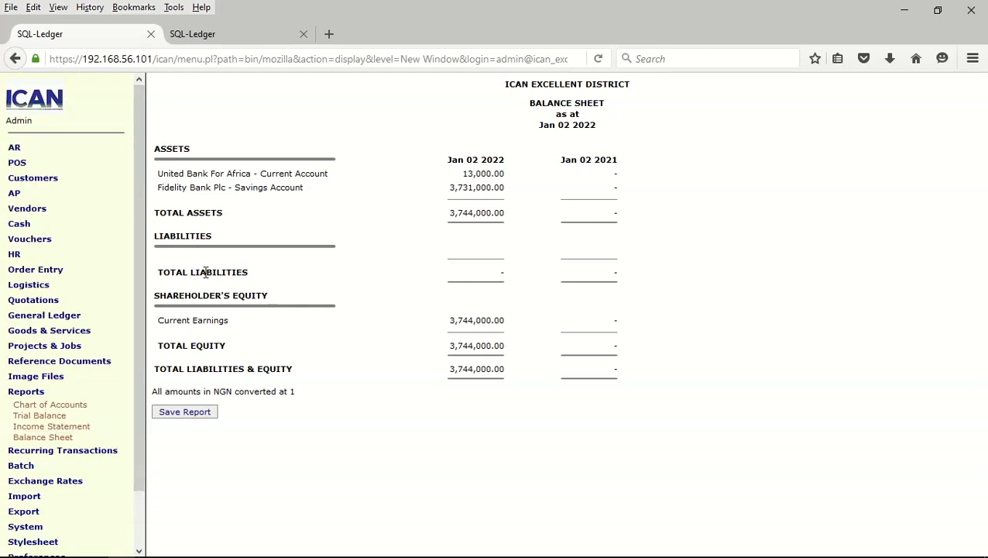
Collapse Reports, open a new SQL-Ledger window on the 3.2.10 start page, and close the balance-sheet tab
click(46, 392)
scroll(137, 442, down, 1)
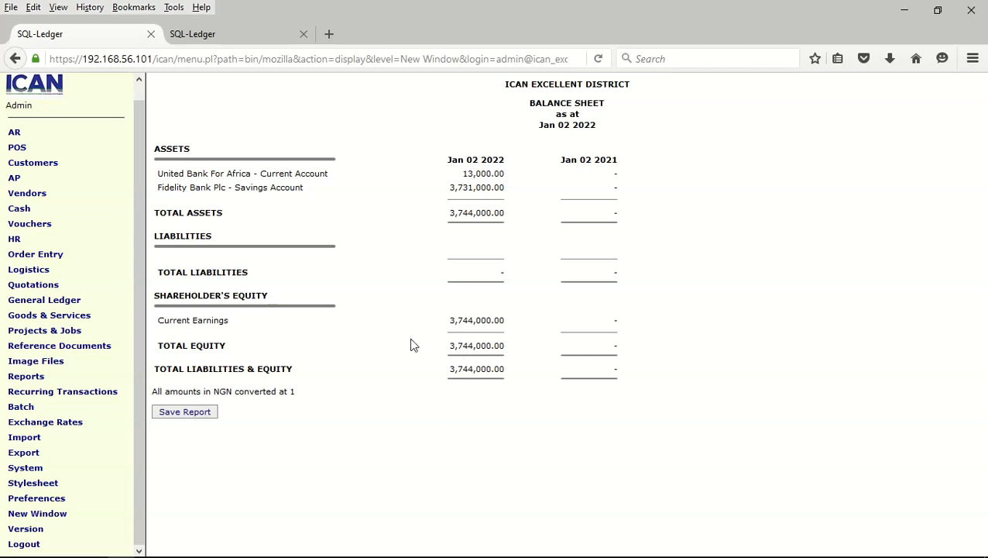
click(42, 513)
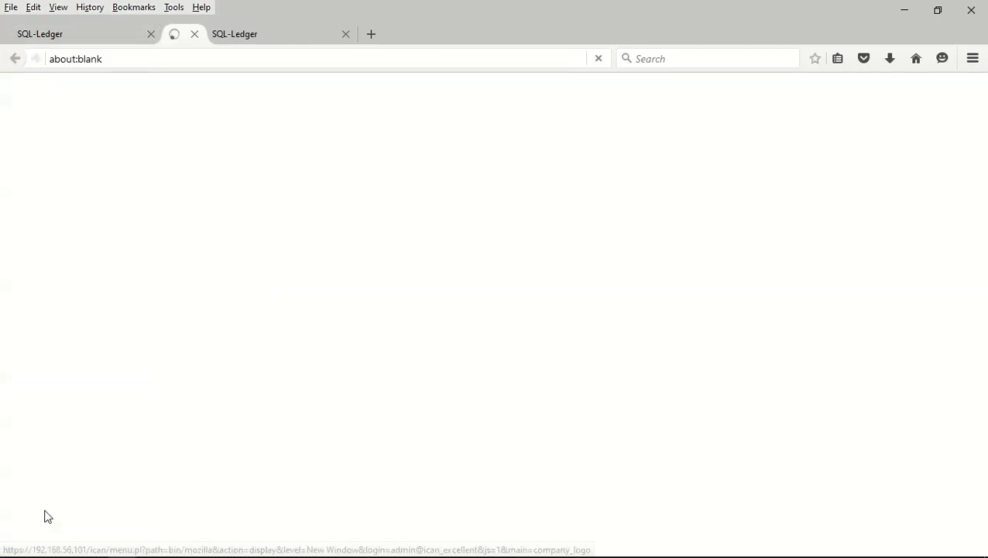
click(151, 33)
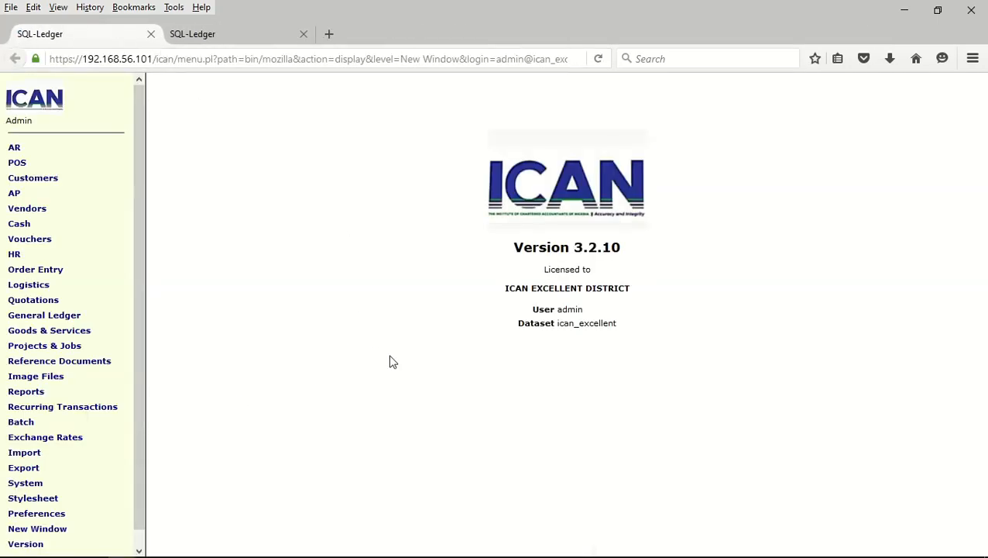